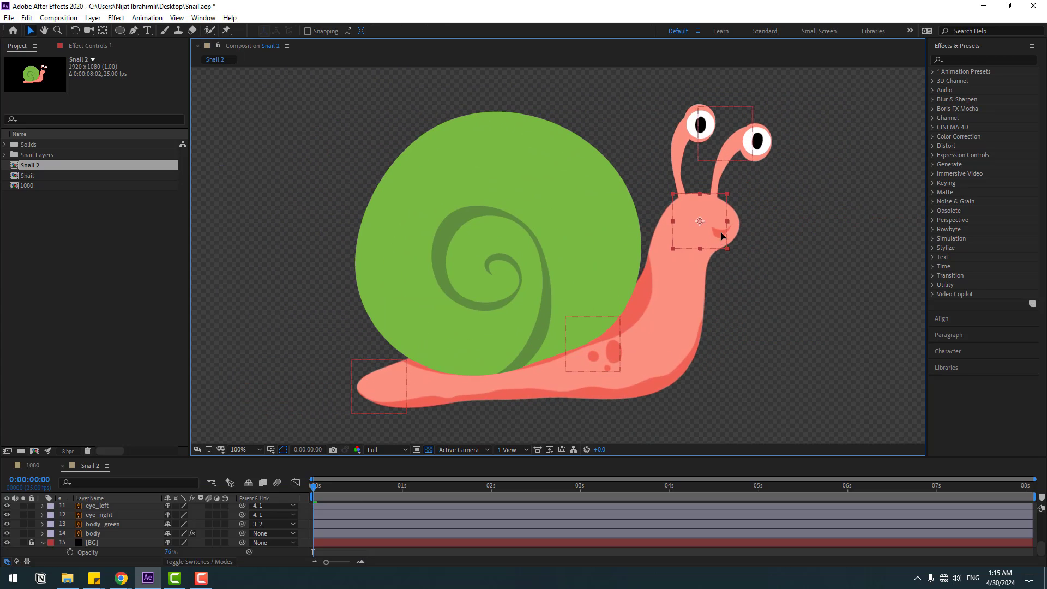
Test the existing rig by selecting the mid-body and tail nulls and moving the EYE_CONTROLLER
{"action": "left_click", "coordinate": [613, 346]}
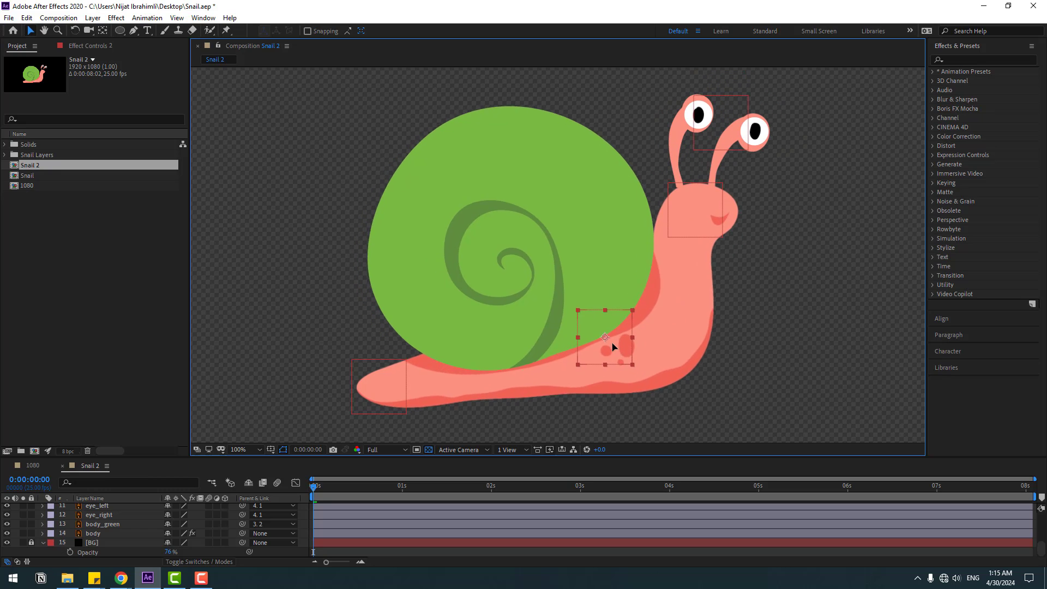
{"action": "left_click", "coordinate": [366, 380]}
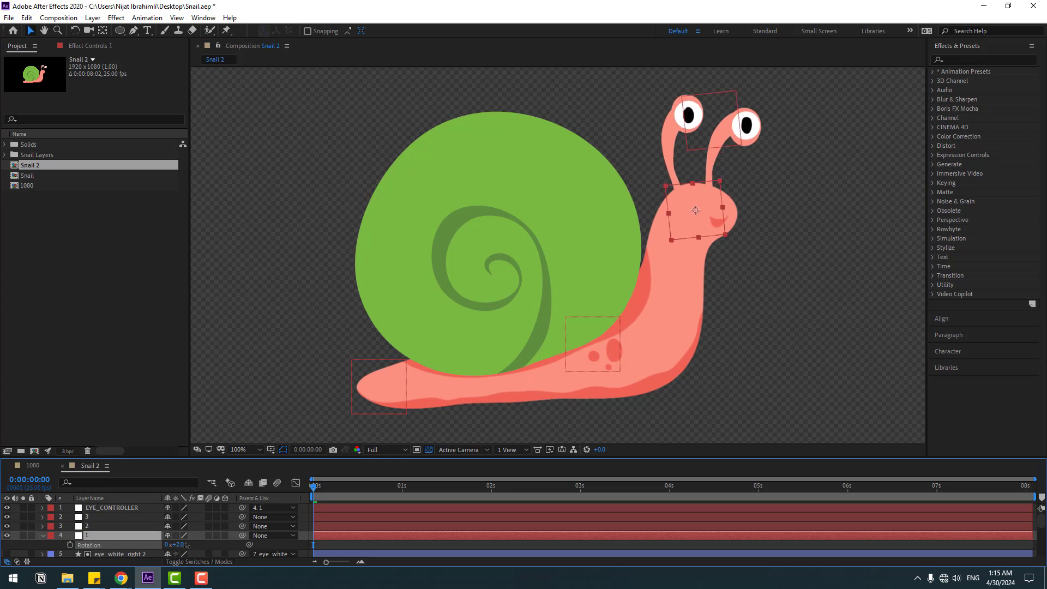
{"action": "left_click_drag", "start_coordinate": [188, 545], "coordinate": [191, 545]}
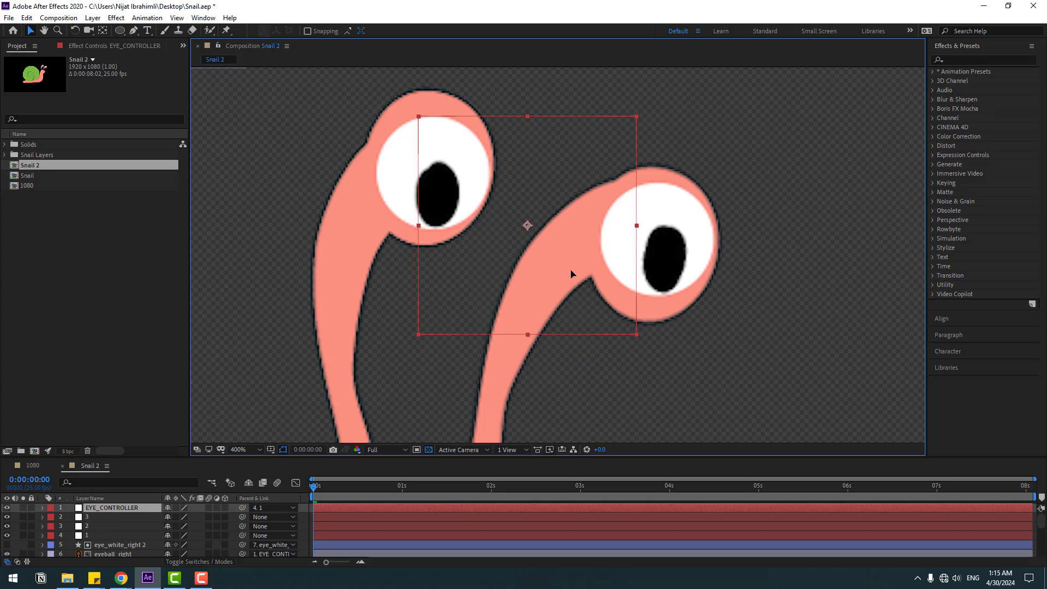
{"action": "left_click_drag", "start_coordinate": [532, 266], "coordinate": [535, 297]}
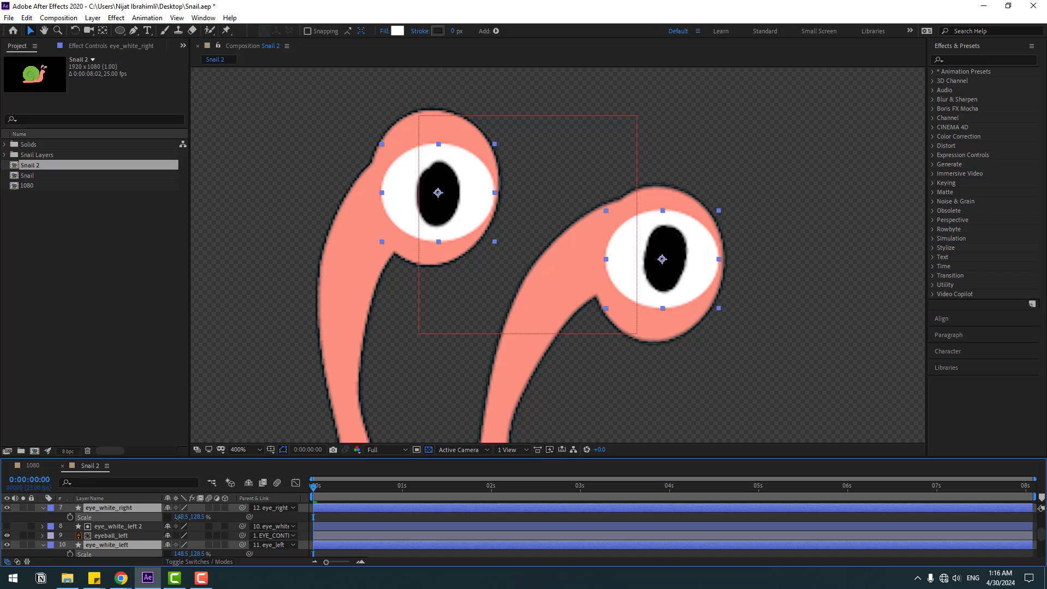
{"action": "left_click_drag", "start_coordinate": [197, 517], "coordinate": [115, 521]}
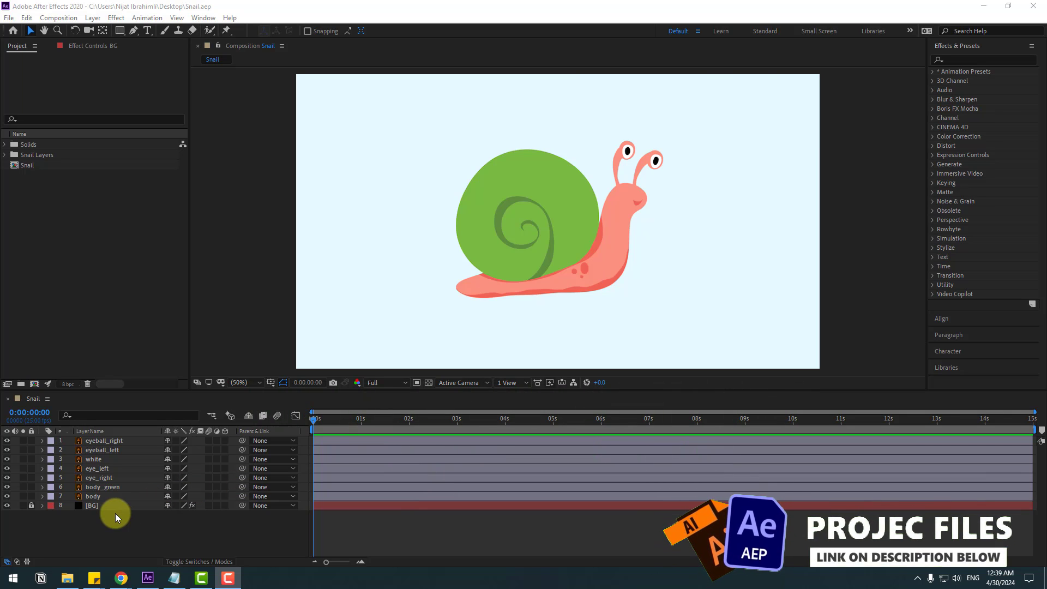
Solo the body layer so only the pink snail body is visible
{"action": "left_click", "coordinate": [95, 495]}
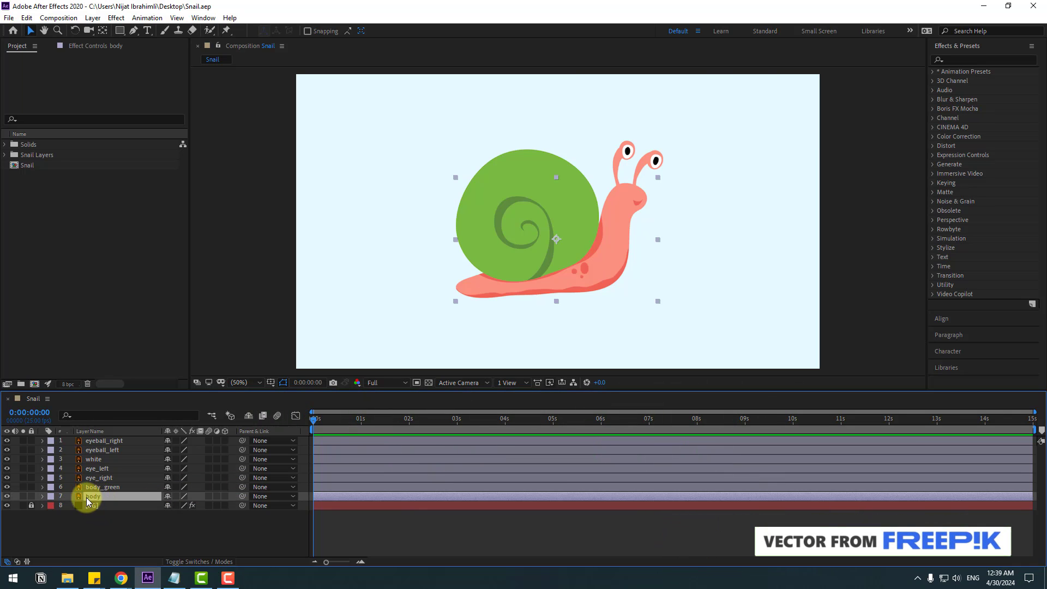
{"action": "left_click", "coordinate": [23, 496]}
{"action": "left_click", "coordinate": [156, 516]}
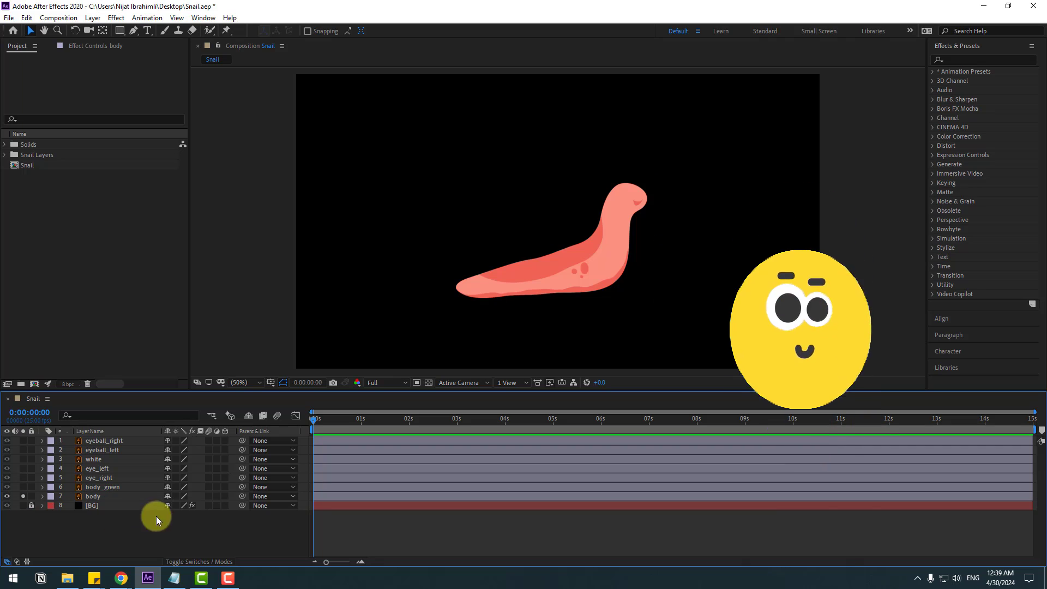
Add a null object with a centred anchor, place it on the snail's head and name it 1
{"action": "right_click", "coordinate": [113, 525]}
{"action": "mouse_move", "coordinate": [209, 407]}
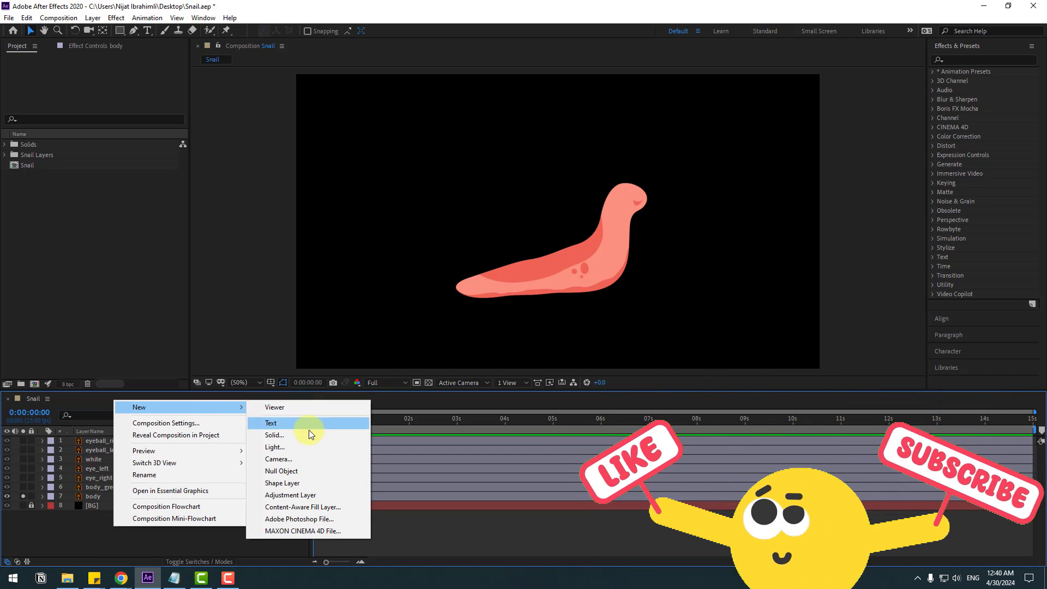
{"action": "left_click", "coordinate": [297, 470]}
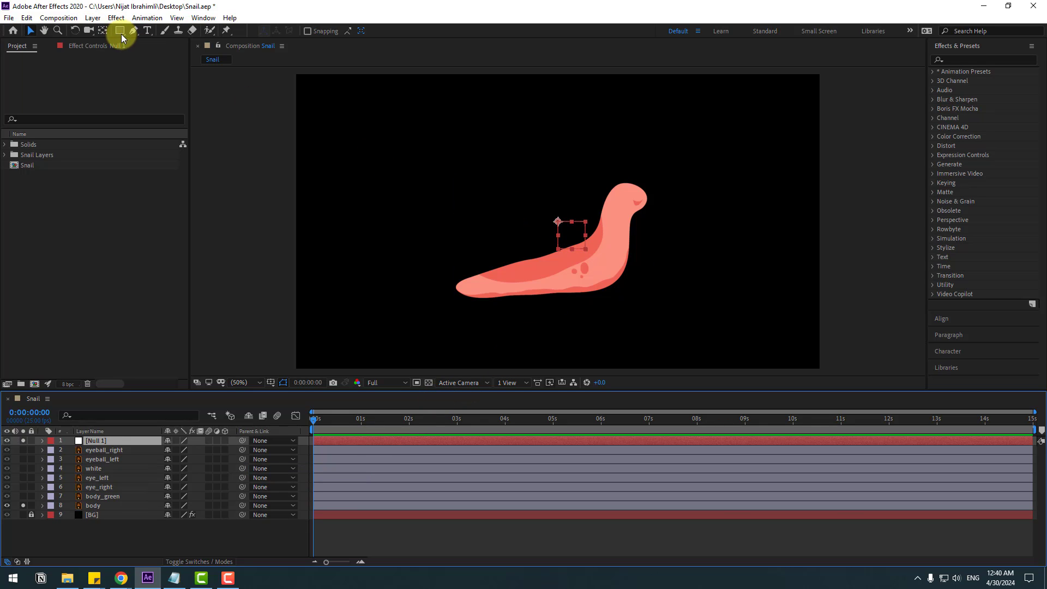
{"action": "left_click", "coordinate": [106, 35]}
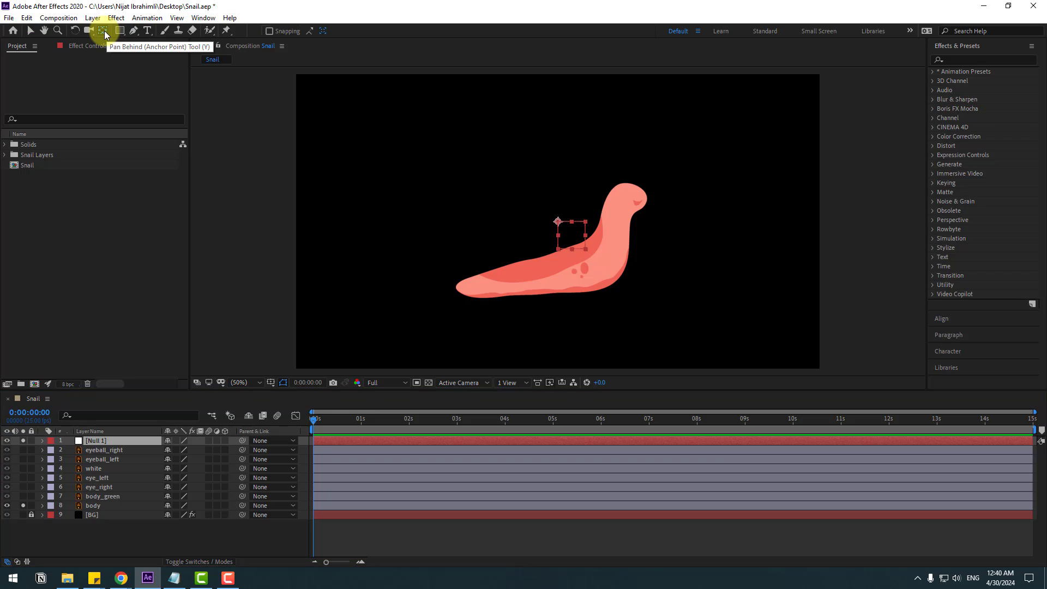
{"action": "key", "text": "ctrl+alt+Home"}
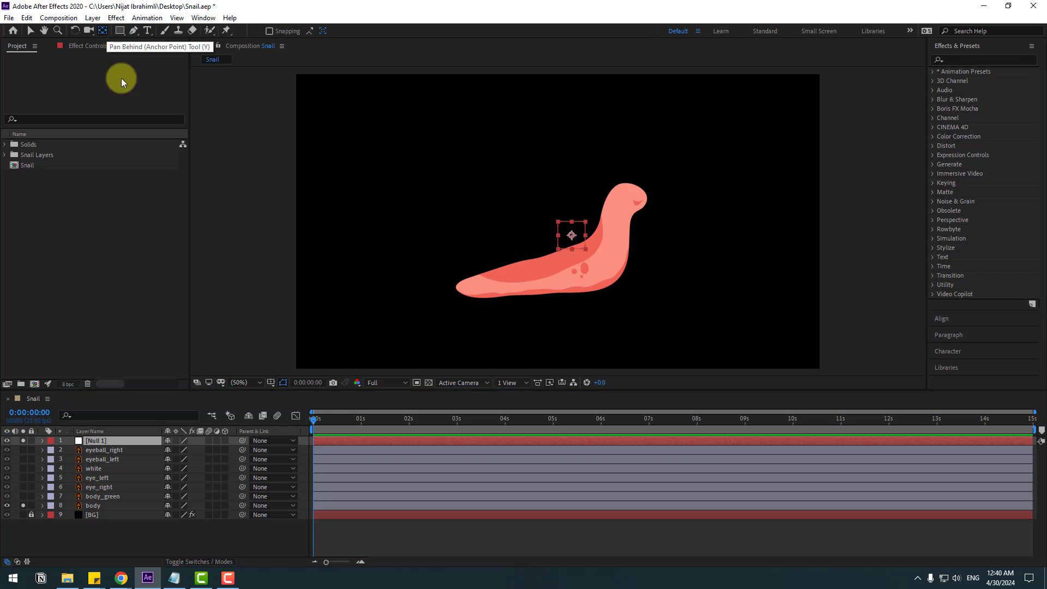
{"action": "left_click", "coordinate": [30, 32]}
{"action": "left_click_drag", "start_coordinate": [574, 242], "coordinate": [626, 200]}
{"action": "left_click", "coordinate": [83, 441]}
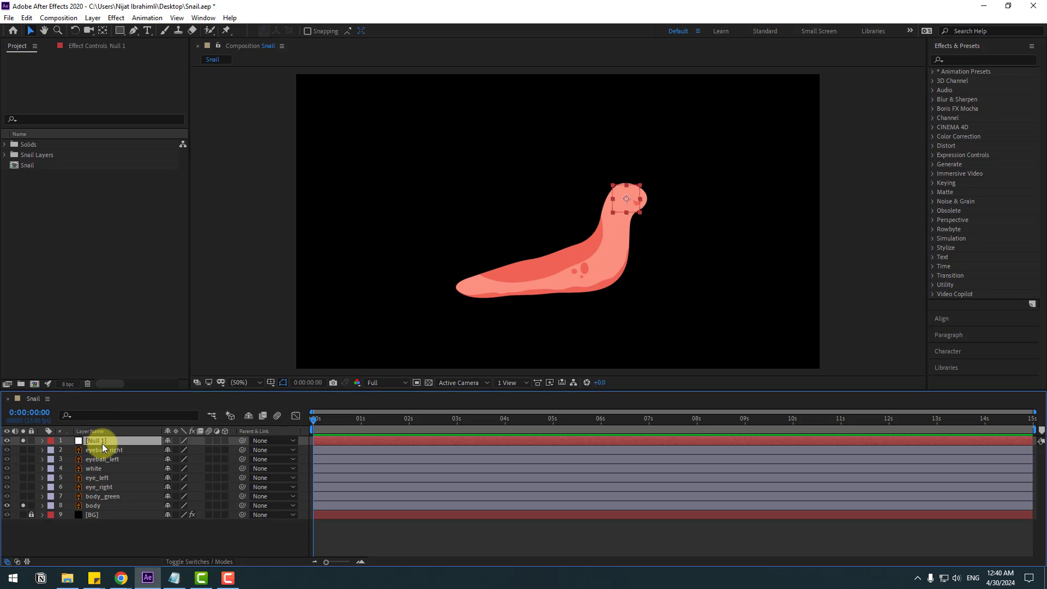
{"action": "key", "text": "Return"}
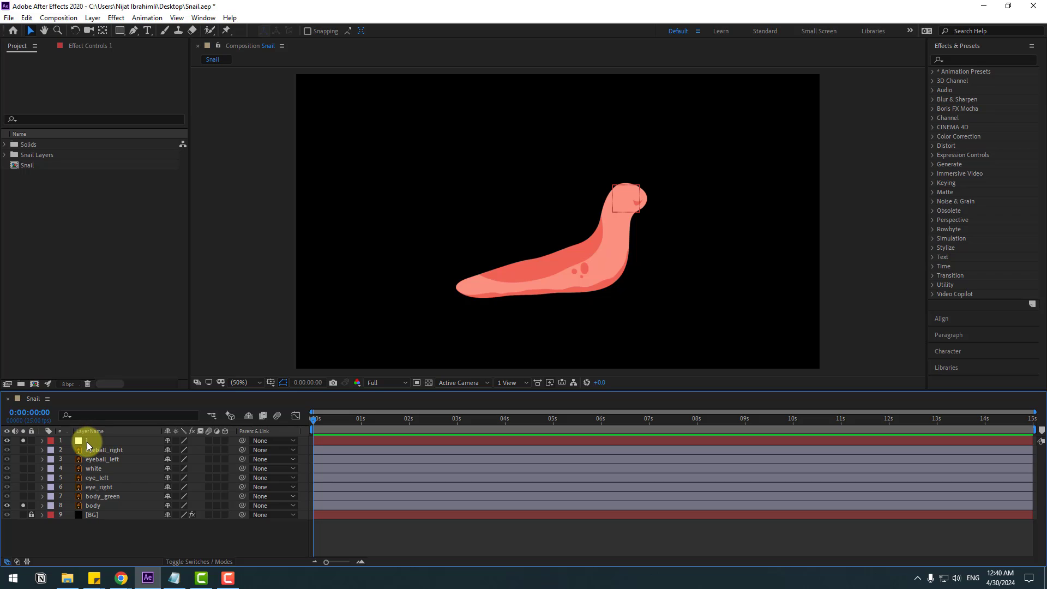
Duplicate the head null twice, placing null 2 on the mid-body and null 3 on the tail
{"action": "key", "text": "ctrl+d"}
{"action": "left_click_drag", "start_coordinate": [635, 203], "coordinate": [585, 270]}
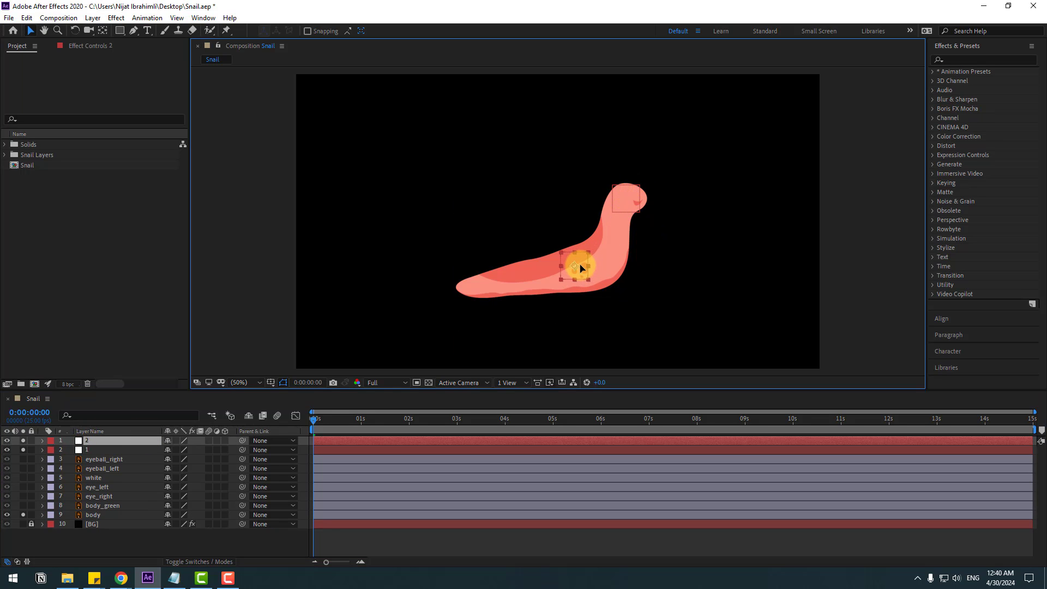
{"action": "key", "text": "ctrl+d"}
{"action": "left_click_drag", "start_coordinate": [589, 273], "coordinate": [470, 292]}
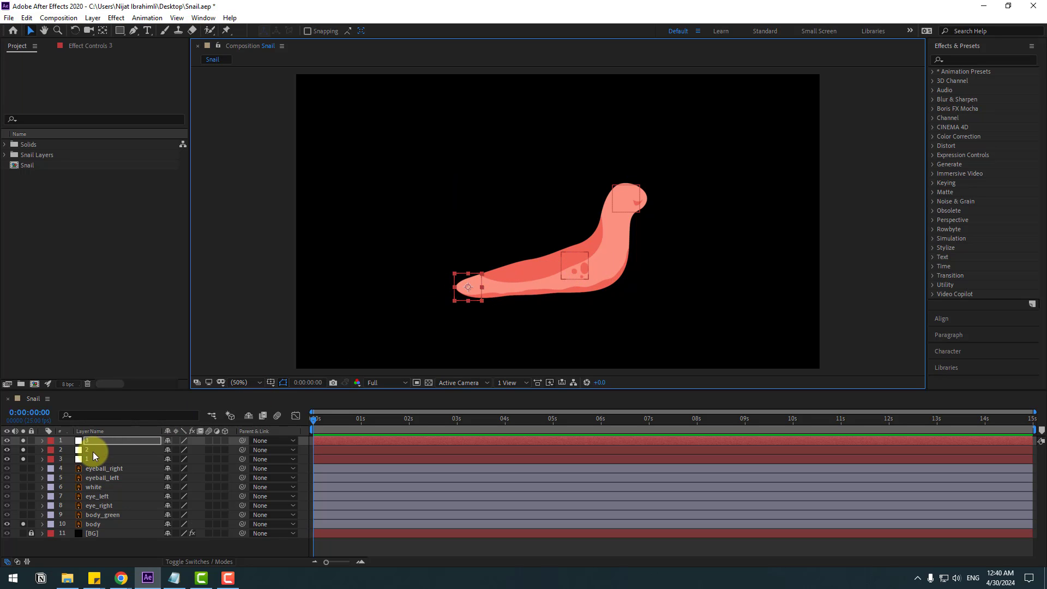
{"action": "left_click", "coordinate": [87, 459]}
{"action": "left_click", "coordinate": [120, 450]}
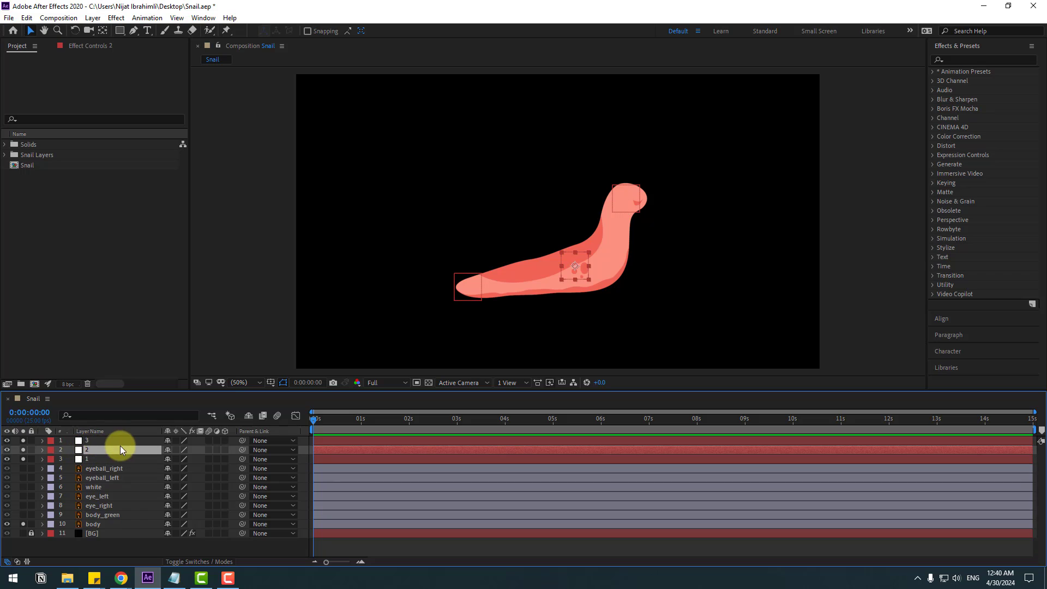
{"action": "left_click", "coordinate": [88, 441]}
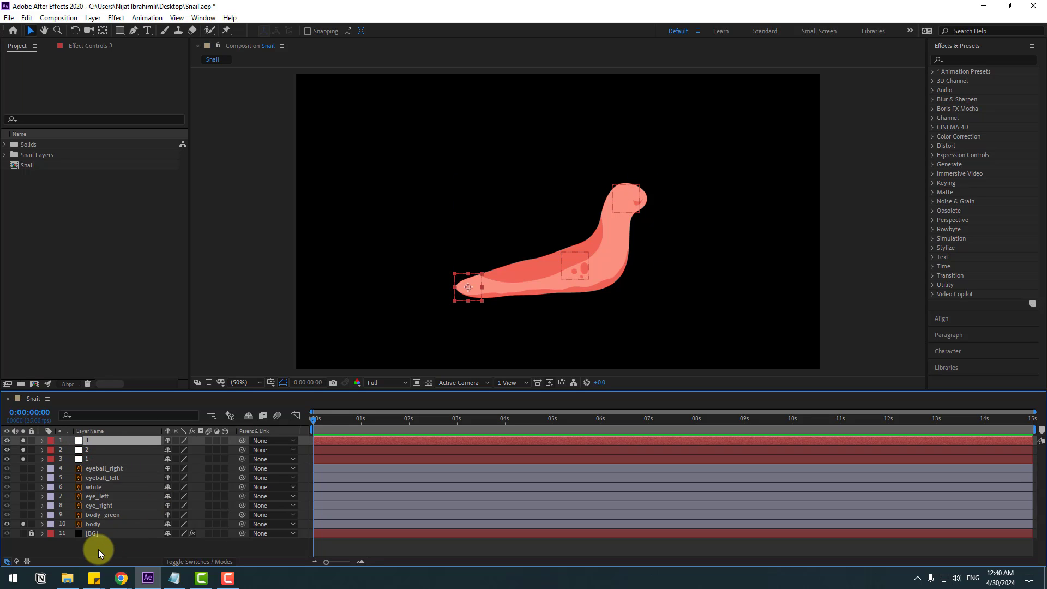
{"action": "left_click", "coordinate": [93, 524]}
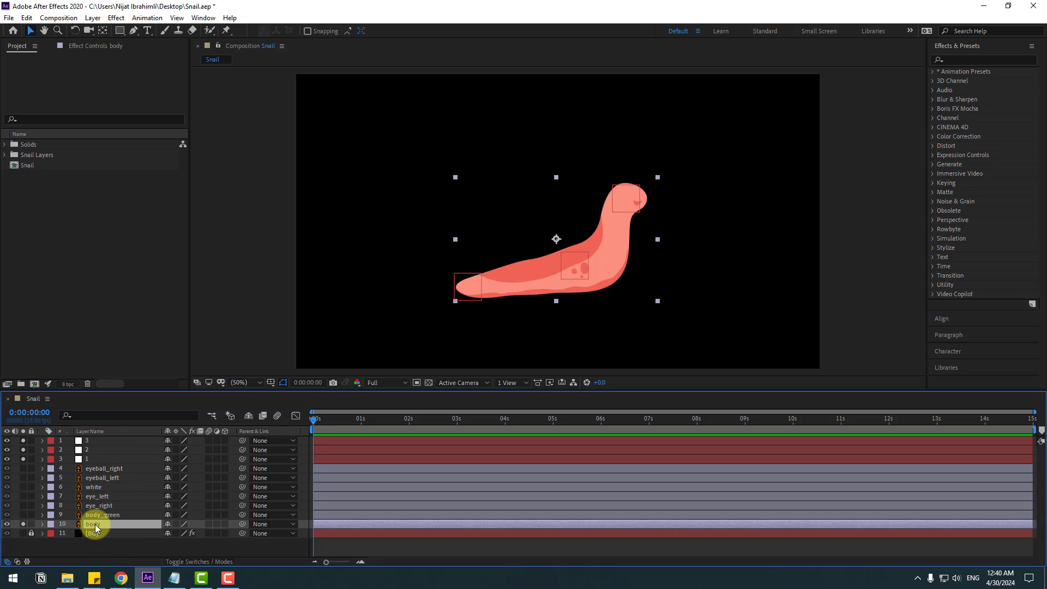
Pin the snail body at head, mid-body and tail, then reveal the pins' Position properties
{"action": "scroll", "coordinate": [594, 276], "scroll_direction": "up", "scroll_amount": 2}
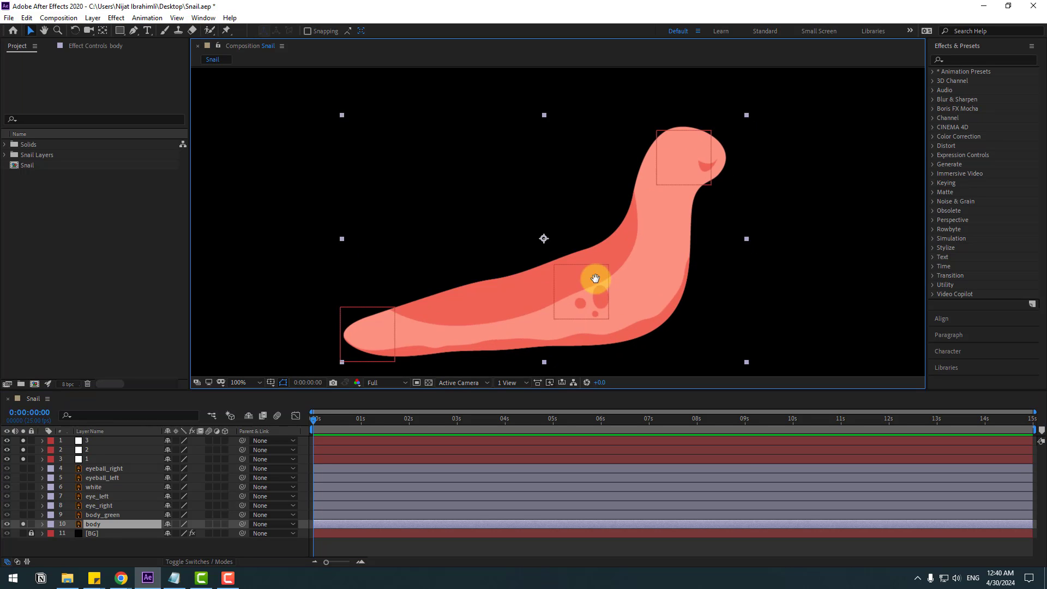
{"action": "left_click", "coordinate": [228, 31]}
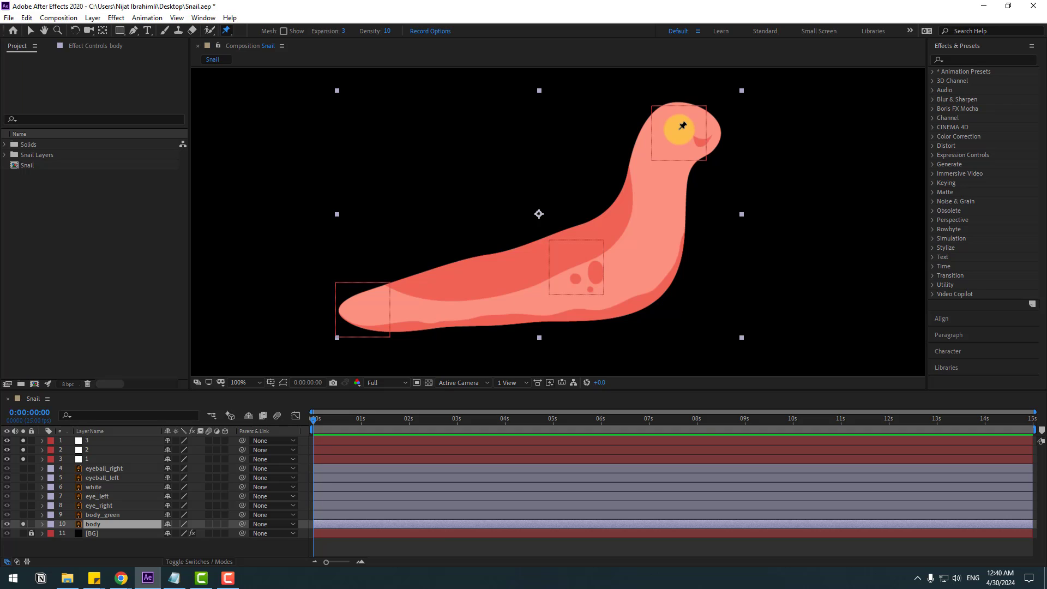
{"action": "left_click", "coordinate": [679, 129]}
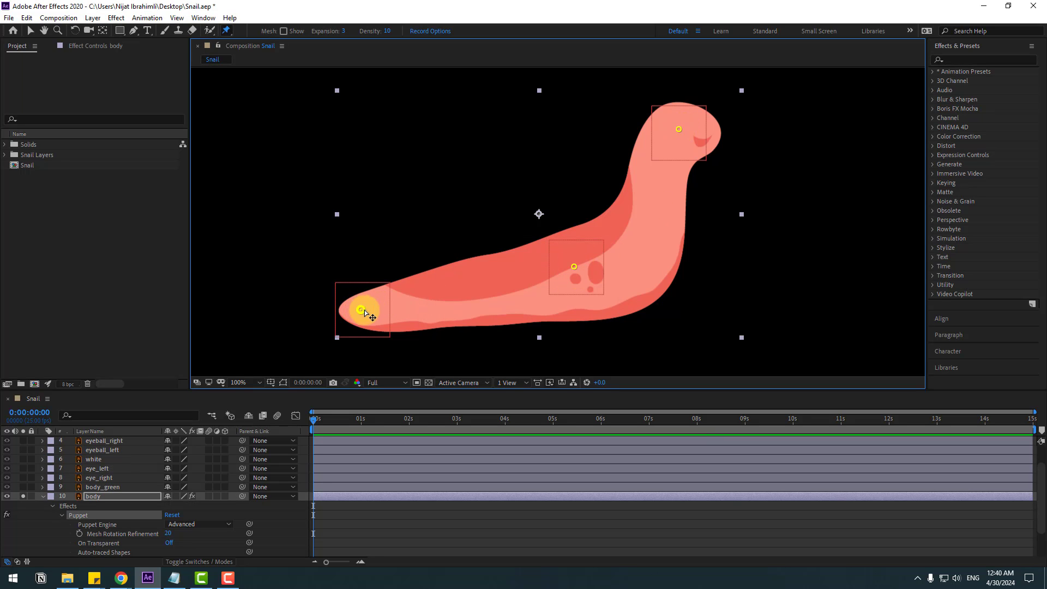
{"action": "left_click", "coordinate": [31, 31]}
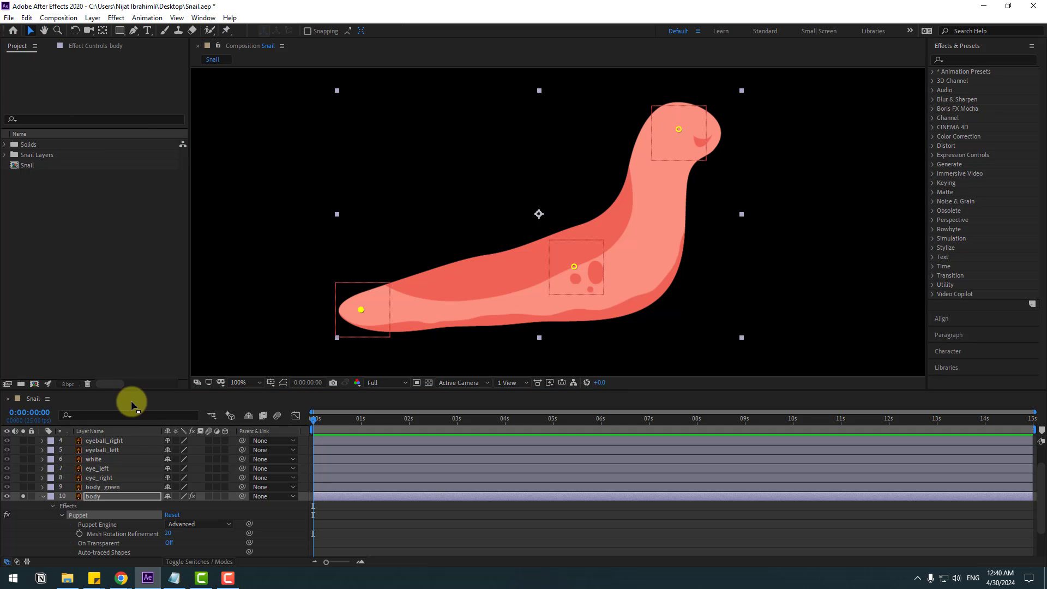
{"action": "left_click", "coordinate": [89, 497]}
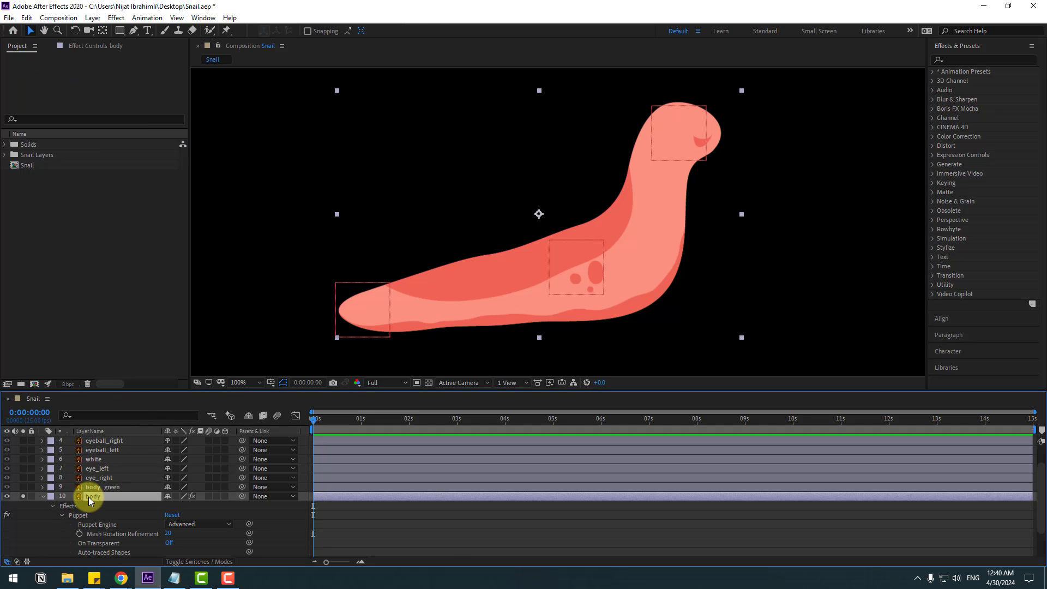
{"action": "key", "text": "u"}
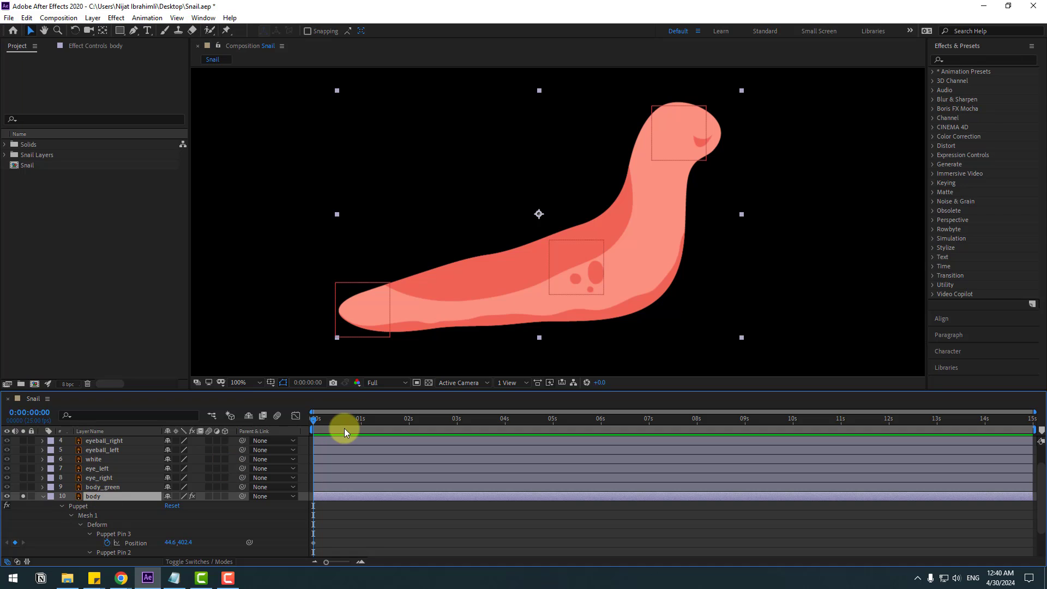
Enlarge the timeline, then copy the three-line expression from the 'Puppet to Null Object' note
{"action": "left_click_drag", "start_coordinate": [343, 390], "coordinate": [341, 320]}
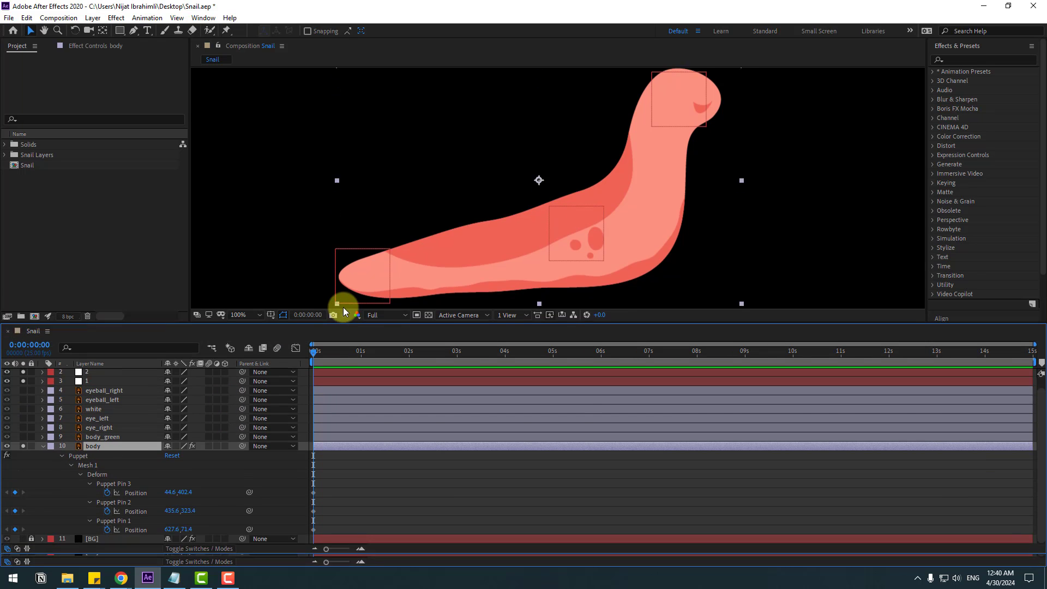
{"action": "left_click", "coordinate": [174, 578]}
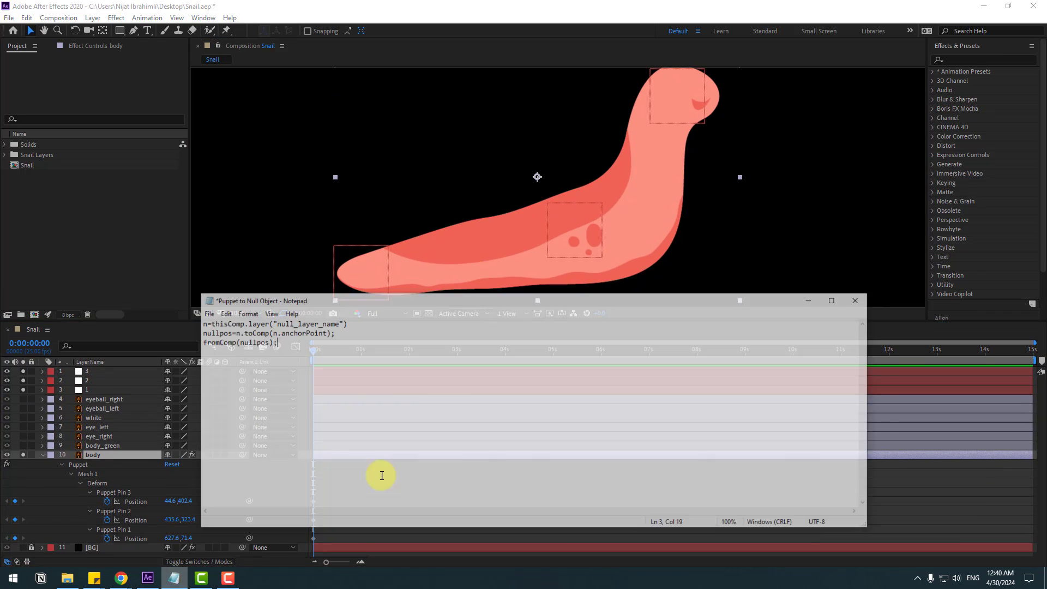
{"action": "left_click_drag", "start_coordinate": [445, 280], "coordinate": [506, 288]}
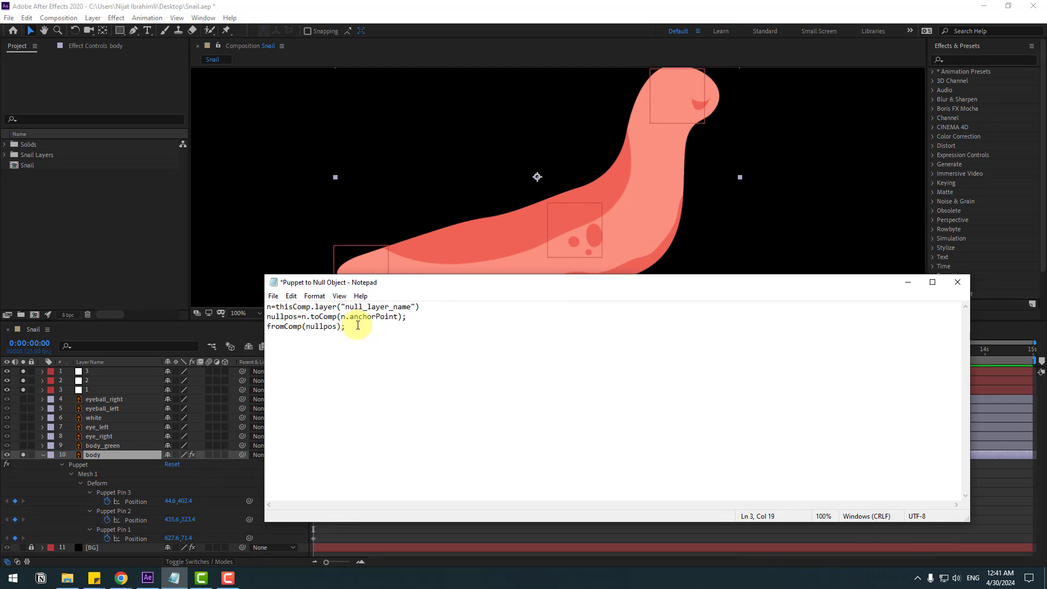
{"action": "left_click_drag", "start_coordinate": [347, 328], "coordinate": [267, 307]}
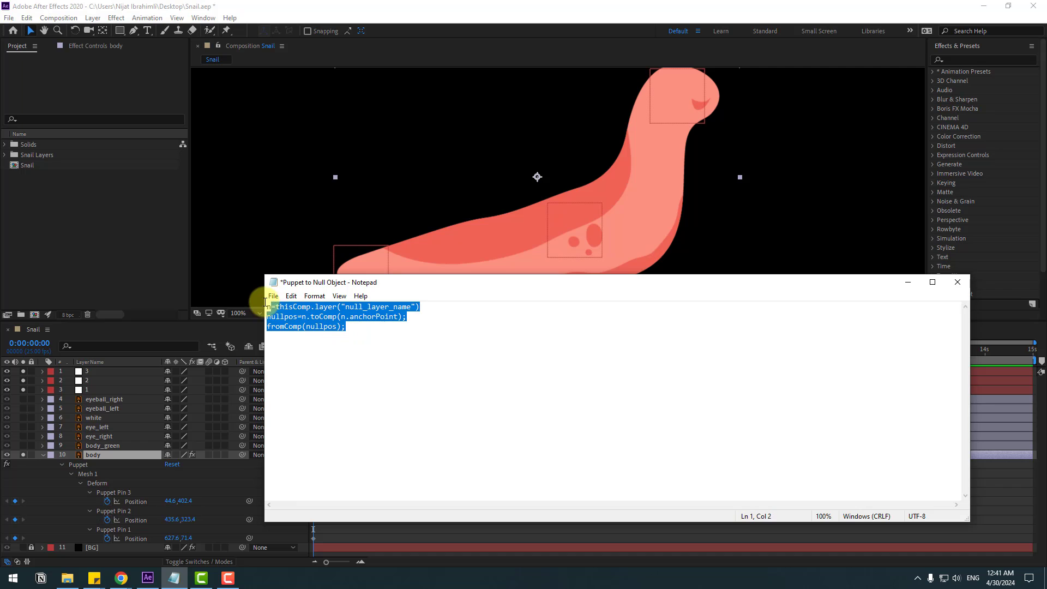
{"action": "right_click", "coordinate": [308, 317]}
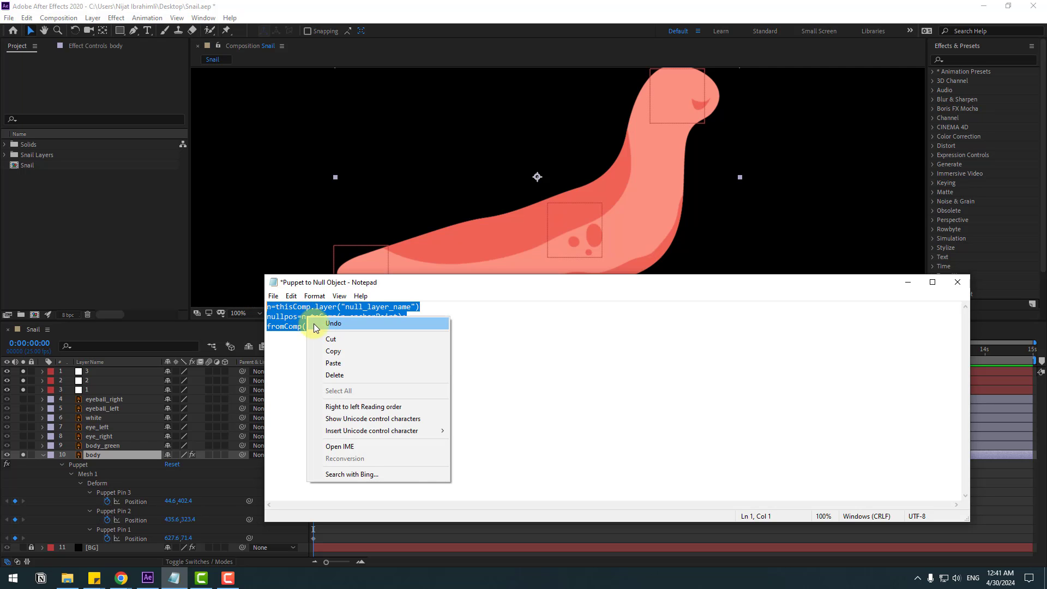
{"action": "left_click", "coordinate": [324, 353]}
Paste the expression into Puppet Pin 1 Position, targeting layer "1", then test by moving null 1
{"action": "left_click", "coordinate": [903, 289]}
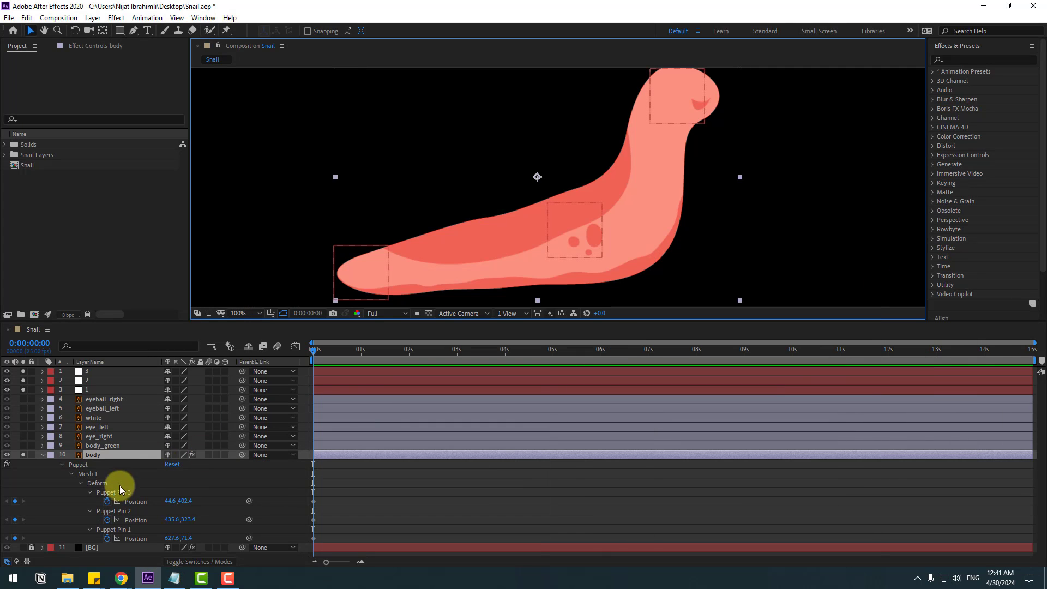
{"action": "left_click", "coordinate": [116, 531]}
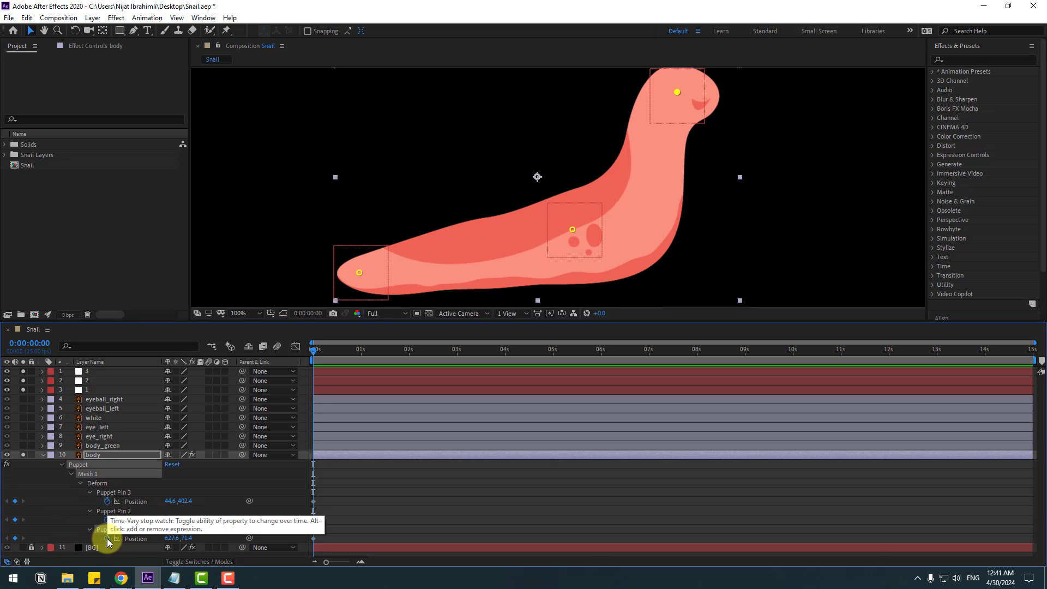
{"action": "left_click", "coordinate": [106, 538], "text": "alt"}
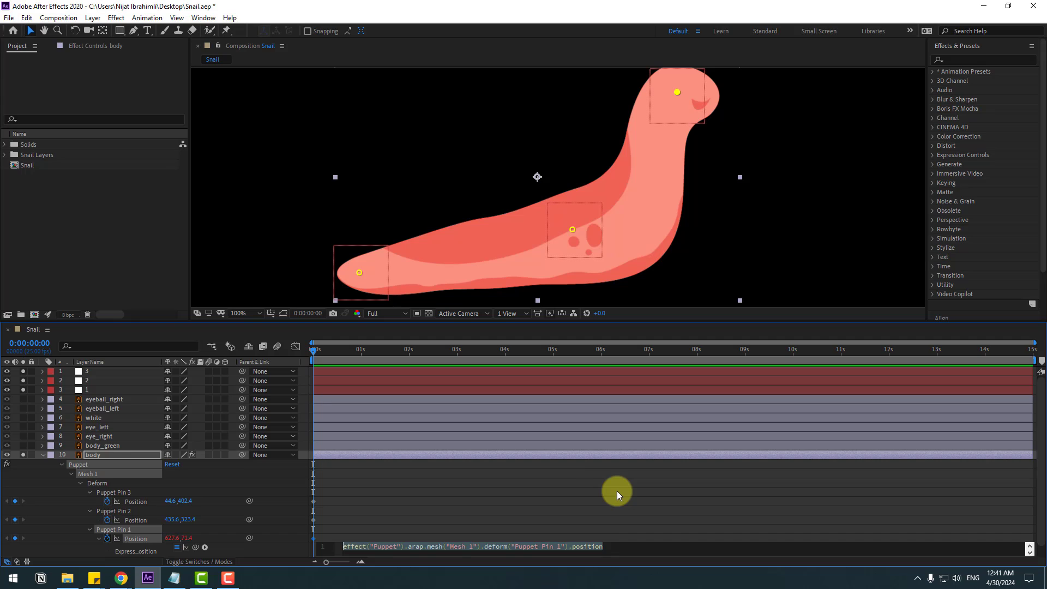
{"action": "key", "text": "ctrl+v"}
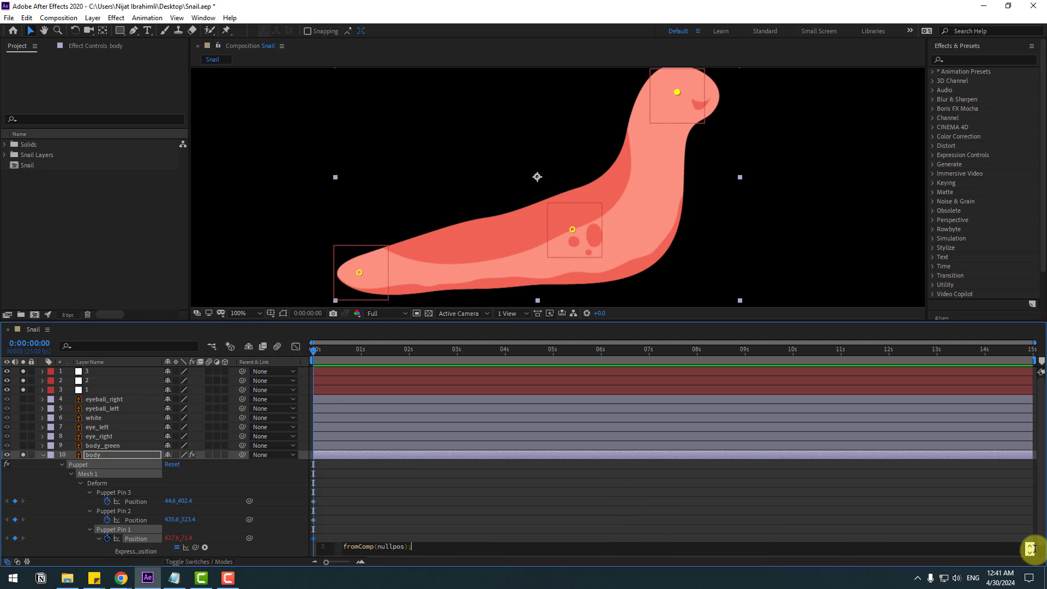
{"action": "left_click", "coordinate": [1030, 546]}
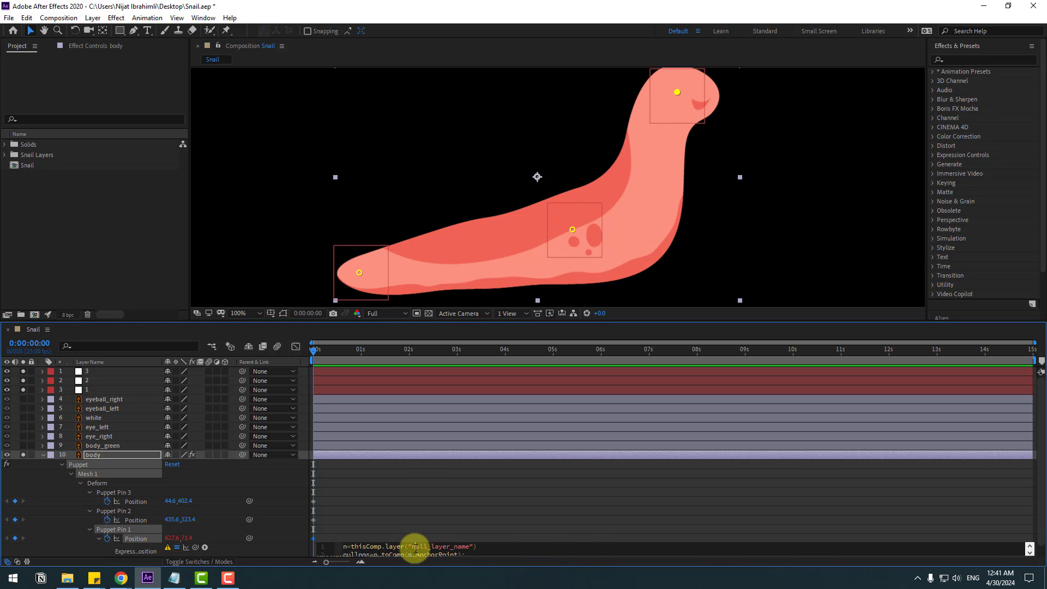
{"action": "left_click_drag", "start_coordinate": [422, 547], "coordinate": [469, 546]}
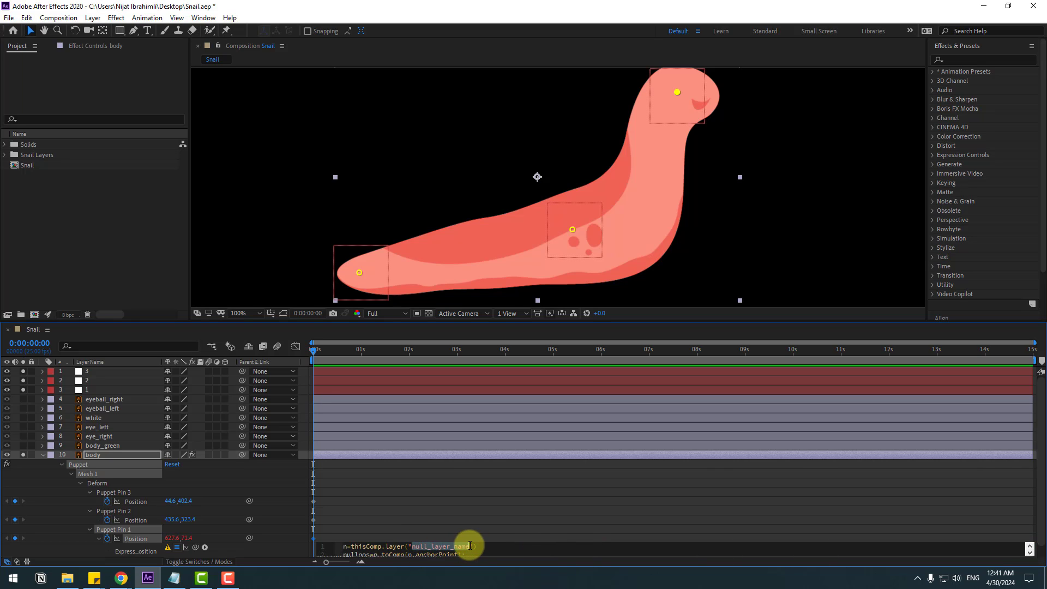
{"action": "key", "text": "BackSpace"}
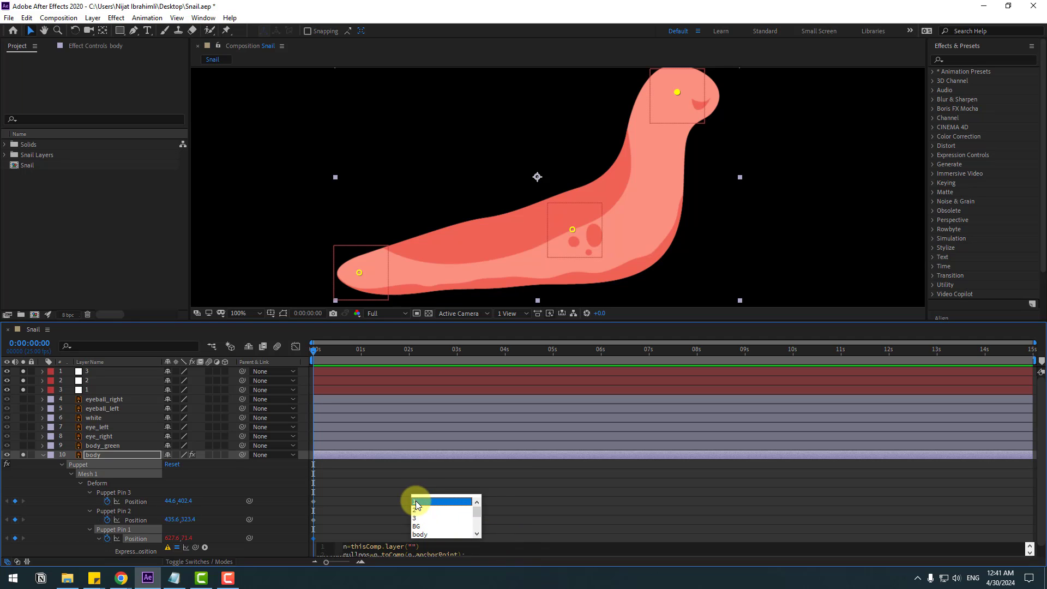
{"action": "left_click", "coordinate": [416, 502]}
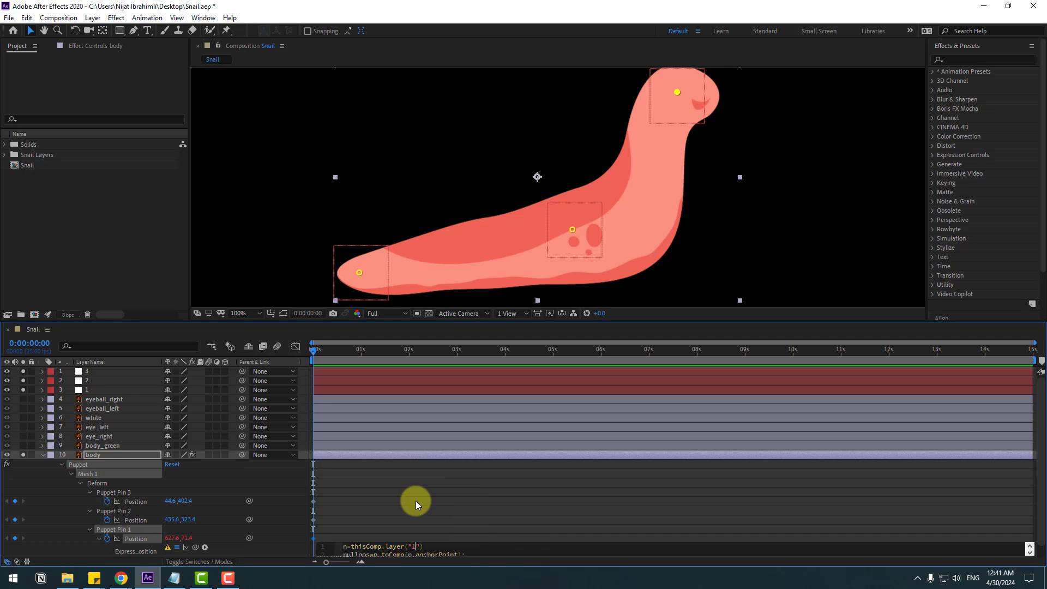
{"action": "left_click", "coordinate": [331, 538]}
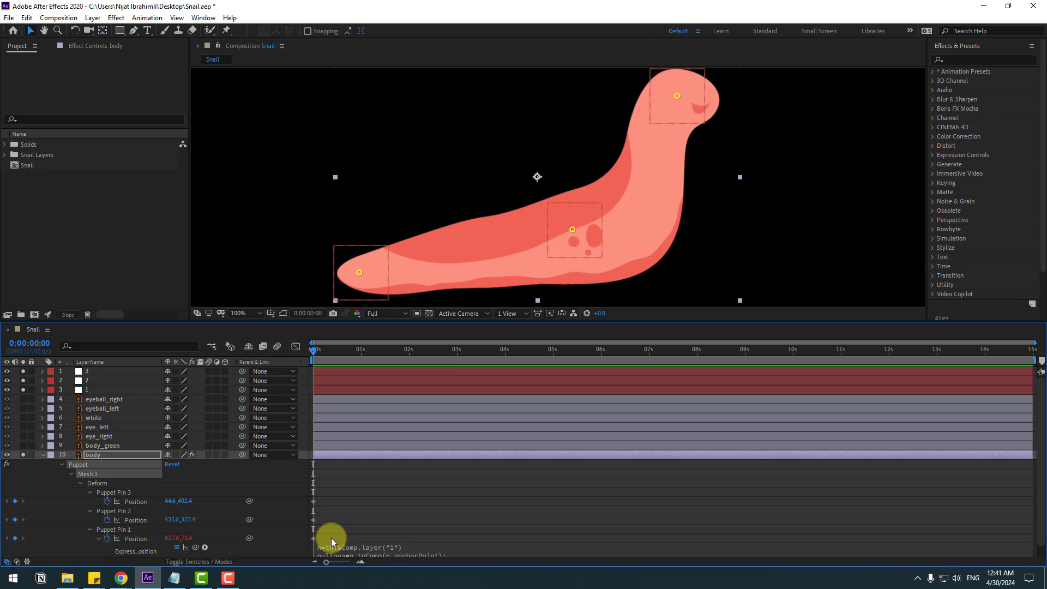
{"action": "left_click", "coordinate": [85, 390]}
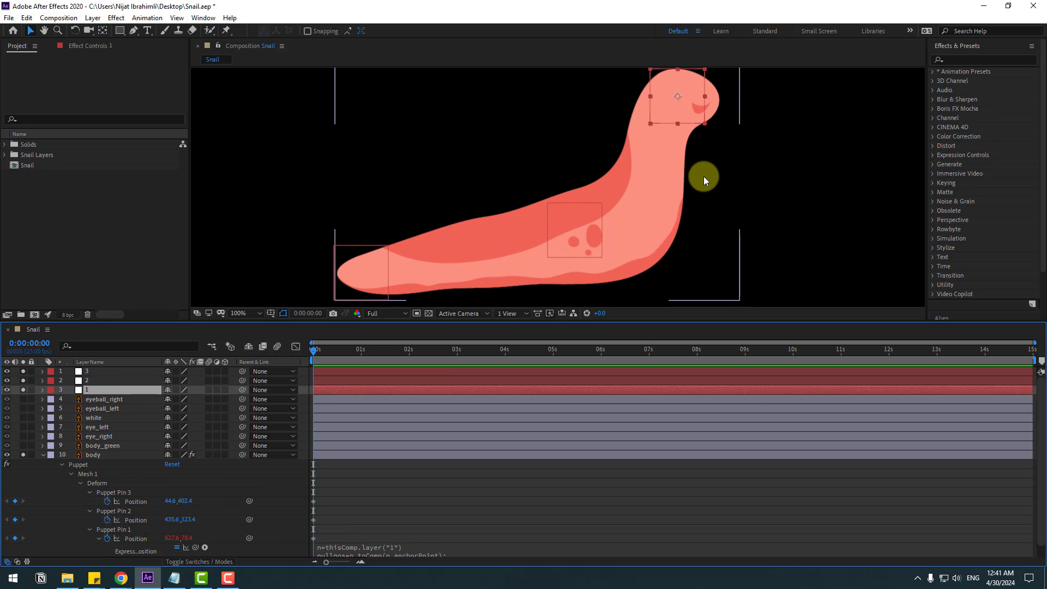
{"action": "mouse_move", "coordinate": [693, 110]}
{"action": "left_mouse_down"}
{"action": "mouse_move", "coordinate": [716, 124]}
{"action": "mouse_move", "coordinate": [682, 121]}
{"action": "mouse_move", "coordinate": [696, 107]}
{"action": "left_mouse_up"}
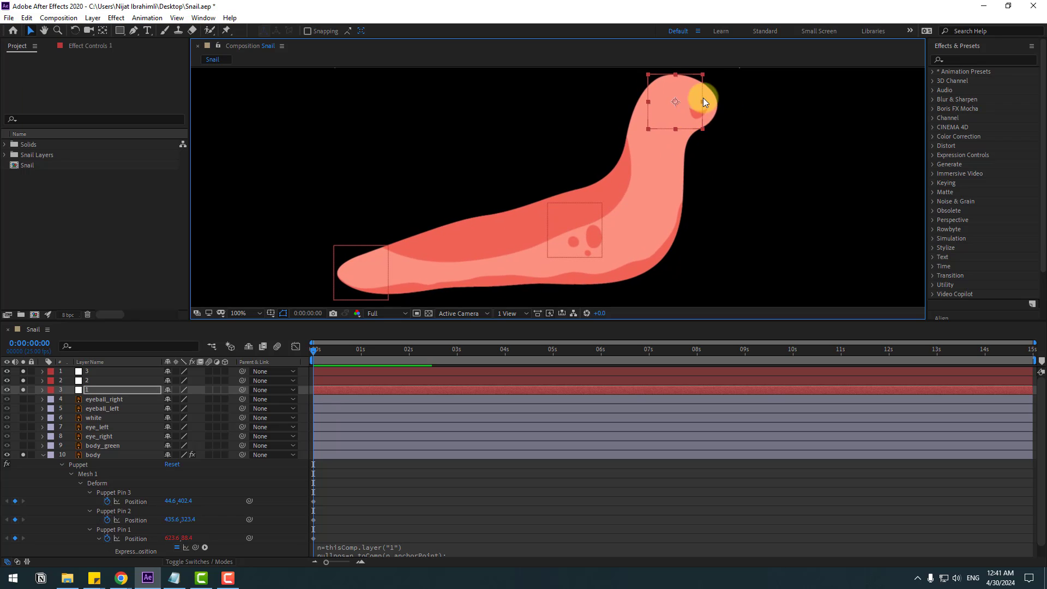
Paste the expression into Puppet Pin 2 Position with the layer name set to "2"
{"action": "left_click", "coordinate": [89, 530]}
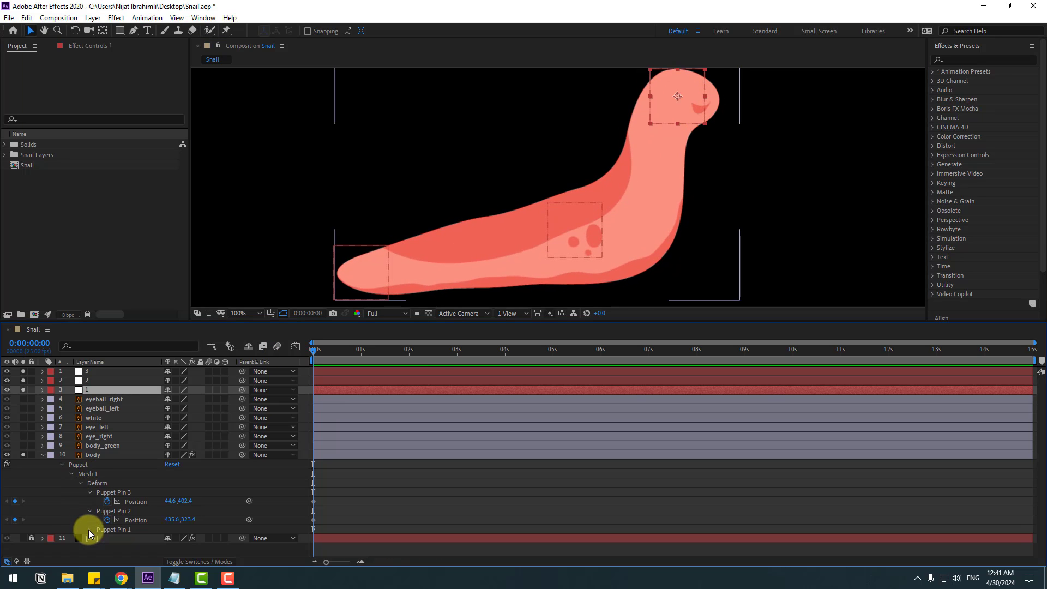
{"action": "left_click", "coordinate": [123, 511]}
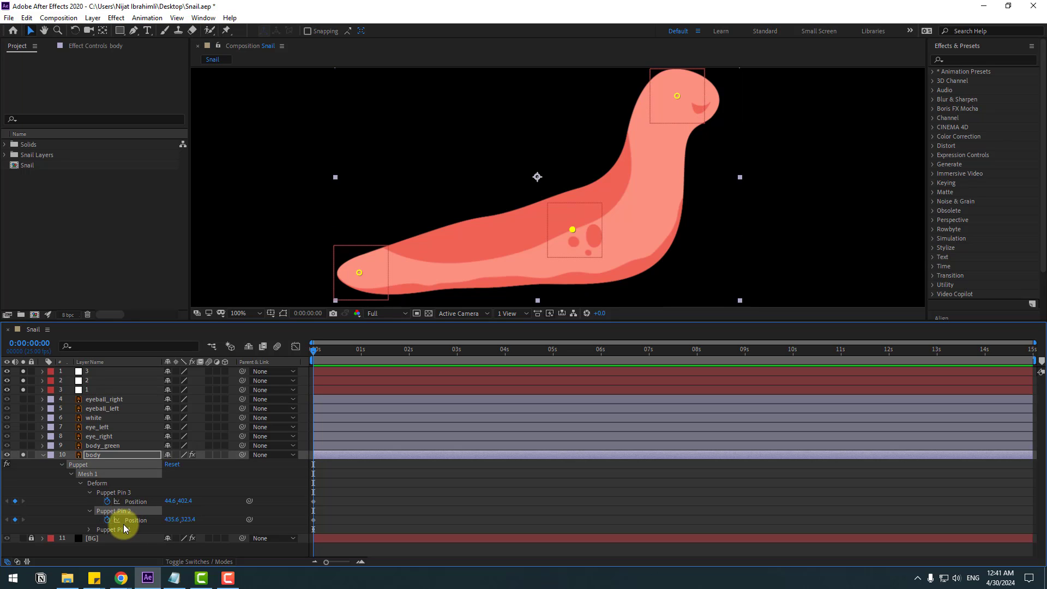
{"action": "left_click", "coordinate": [107, 520], "text": "alt"}
{"action": "key", "text": "ctrl+v"}
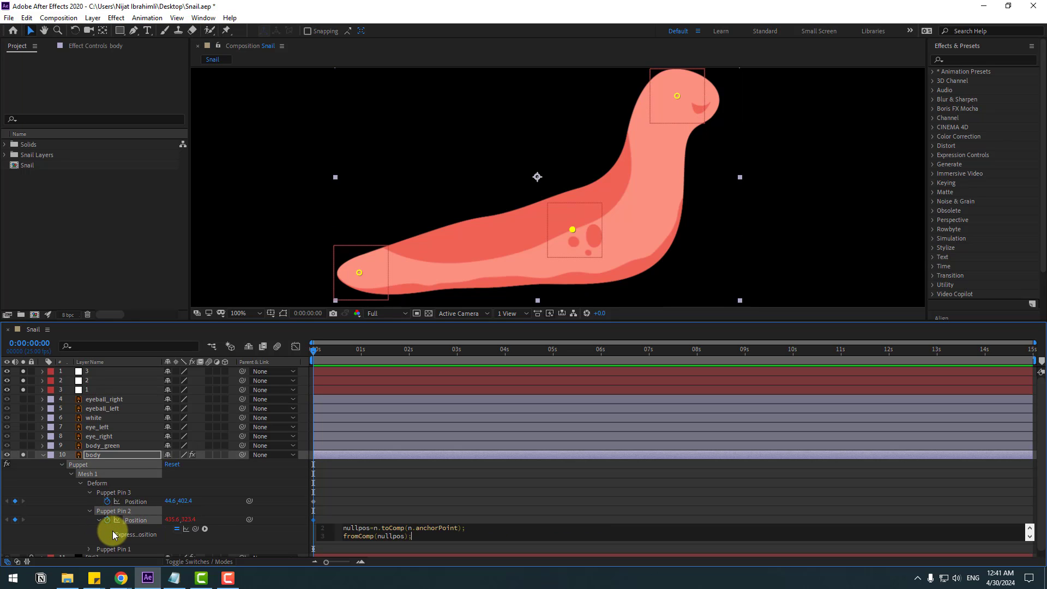
{"action": "left_click", "coordinate": [1030, 528]}
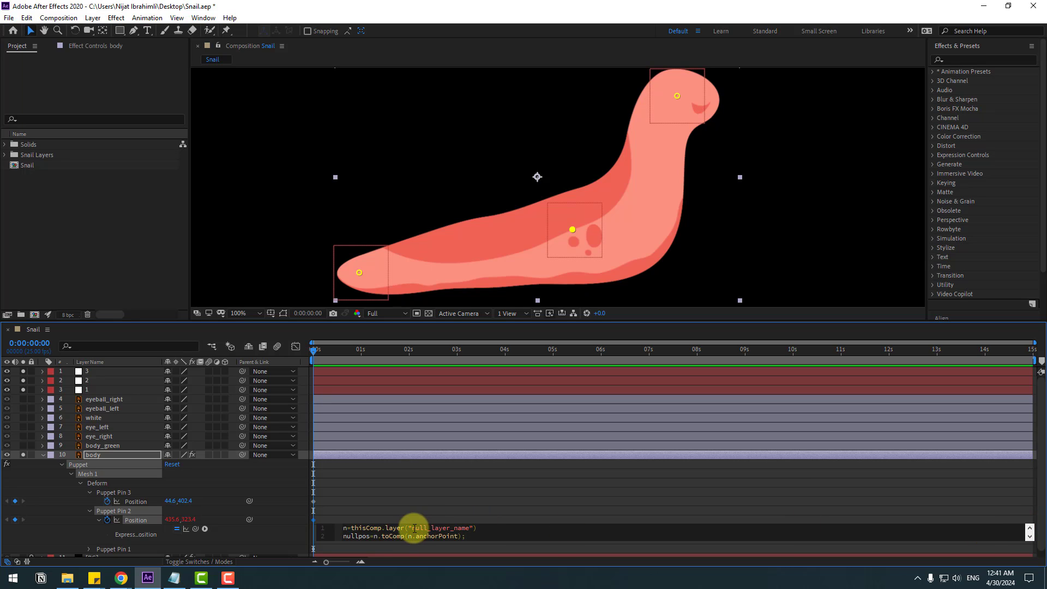
{"action": "left_click_drag", "start_coordinate": [414, 529], "coordinate": [466, 527]}
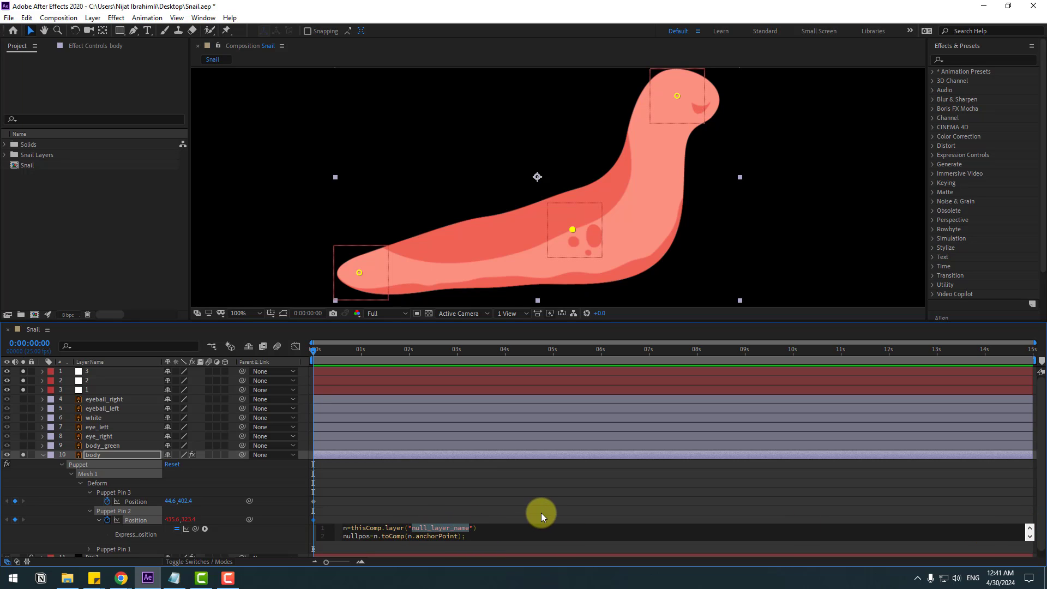
{"action": "key", "text": "BackSpace"}
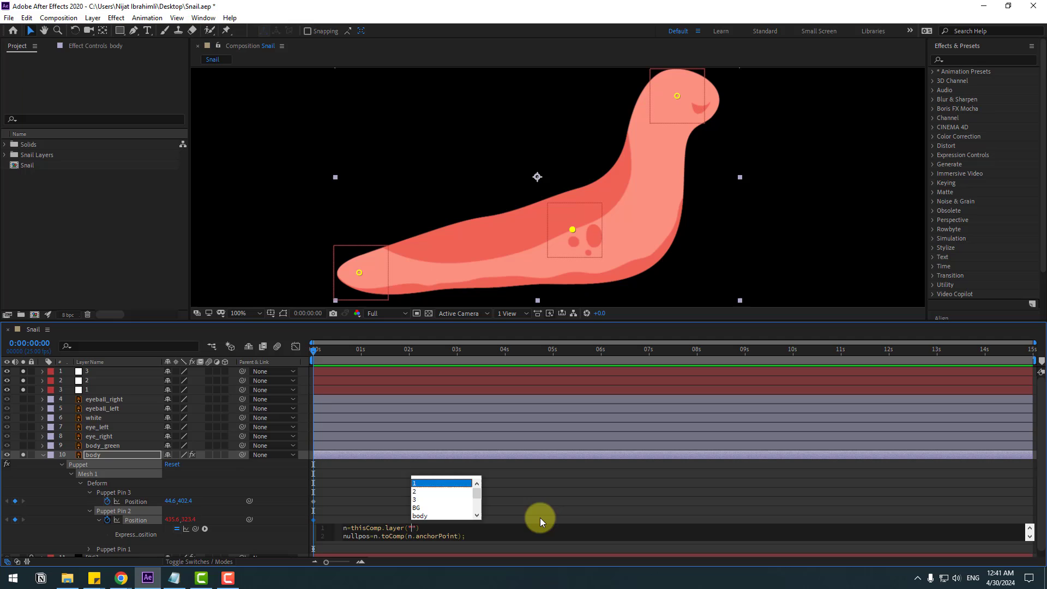
{"action": "left_click", "coordinate": [417, 493]}
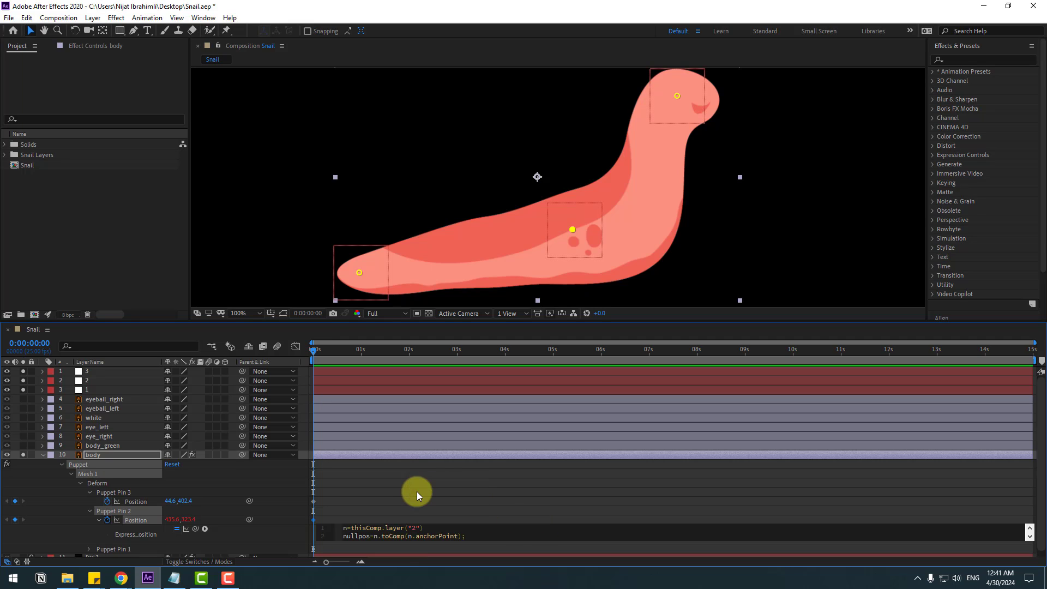
{"action": "left_click", "coordinate": [335, 519]}
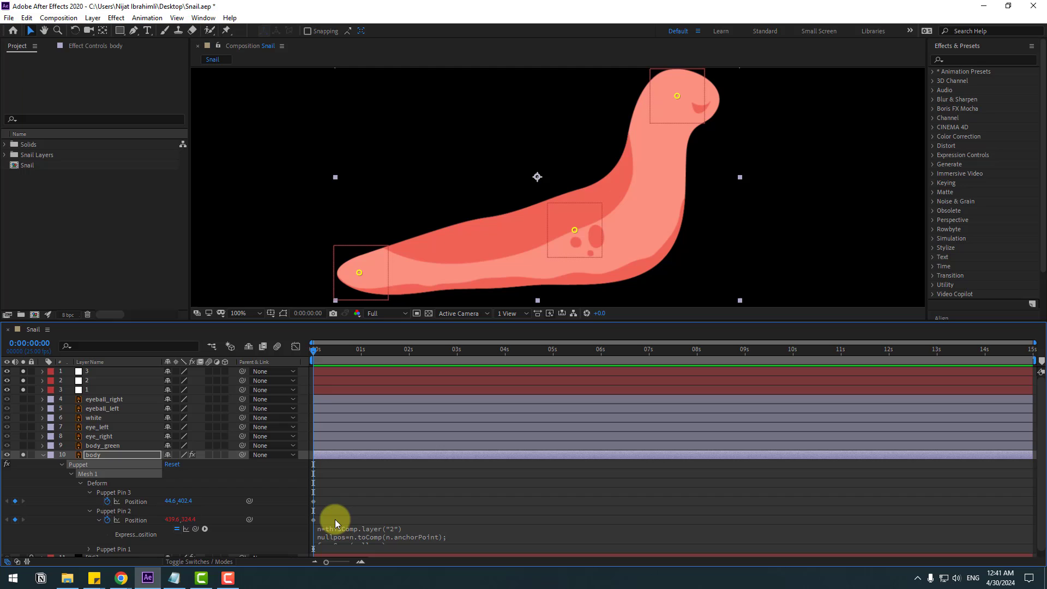
Select null 2 to check the mid-body follows it, and preview the rig
{"action": "left_click", "coordinate": [90, 512]}
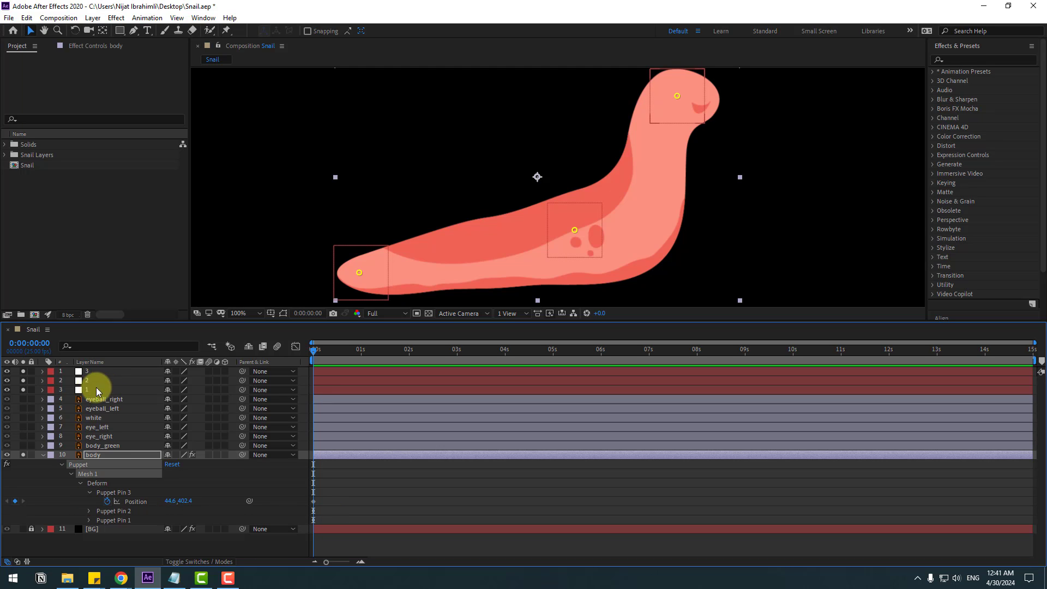
{"action": "left_click", "coordinate": [83, 381]}
{"action": "left_click", "coordinate": [583, 234]}
{"action": "key", "text": "space"}
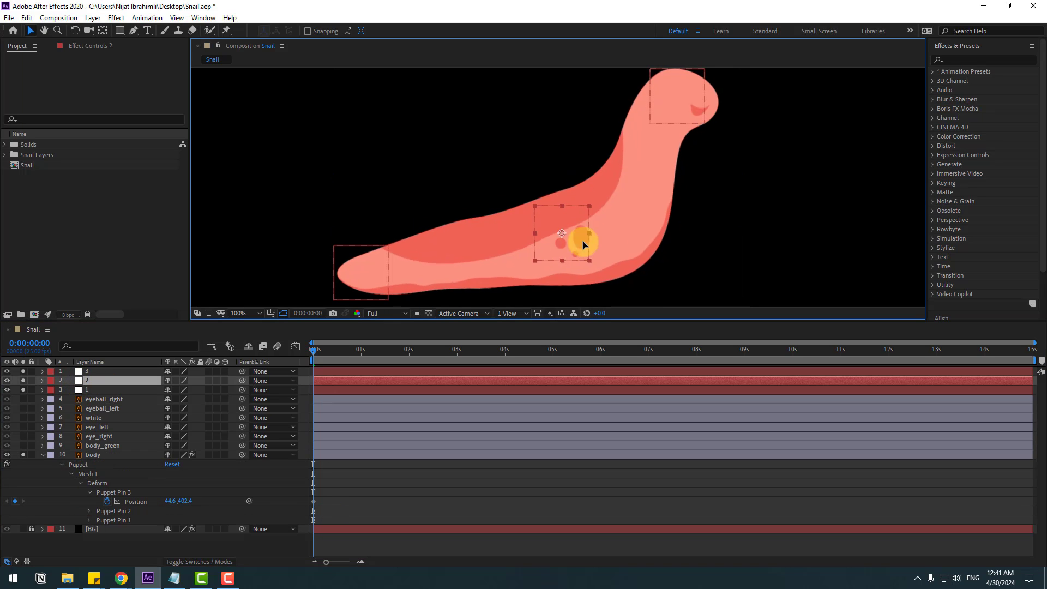
{"action": "key", "text": "space"}
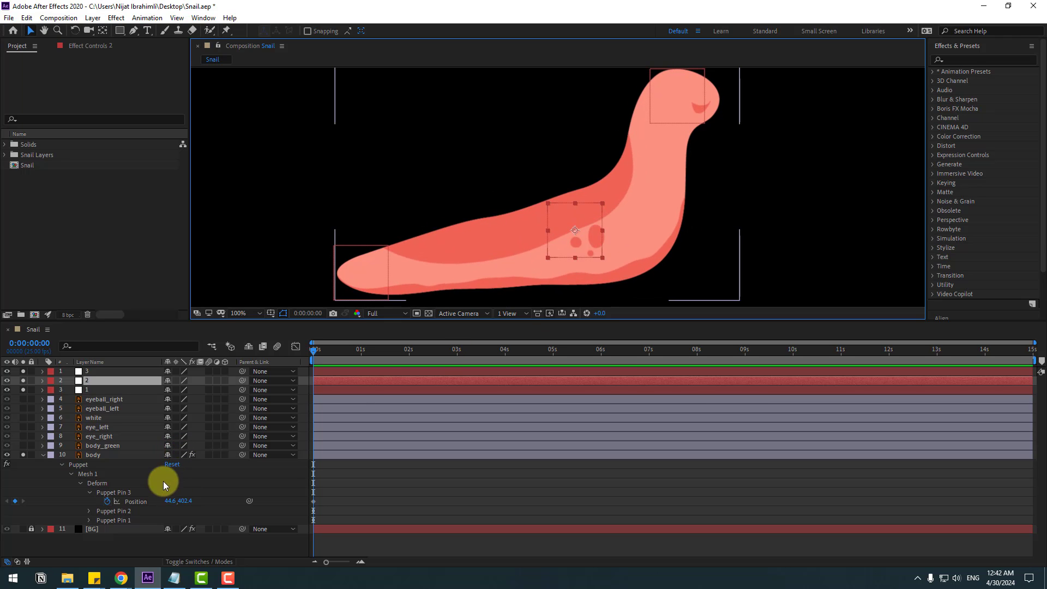
Paste the expression into Puppet Pin 3 Position with the layer name set to "3"
{"action": "left_click", "coordinate": [116, 493]}
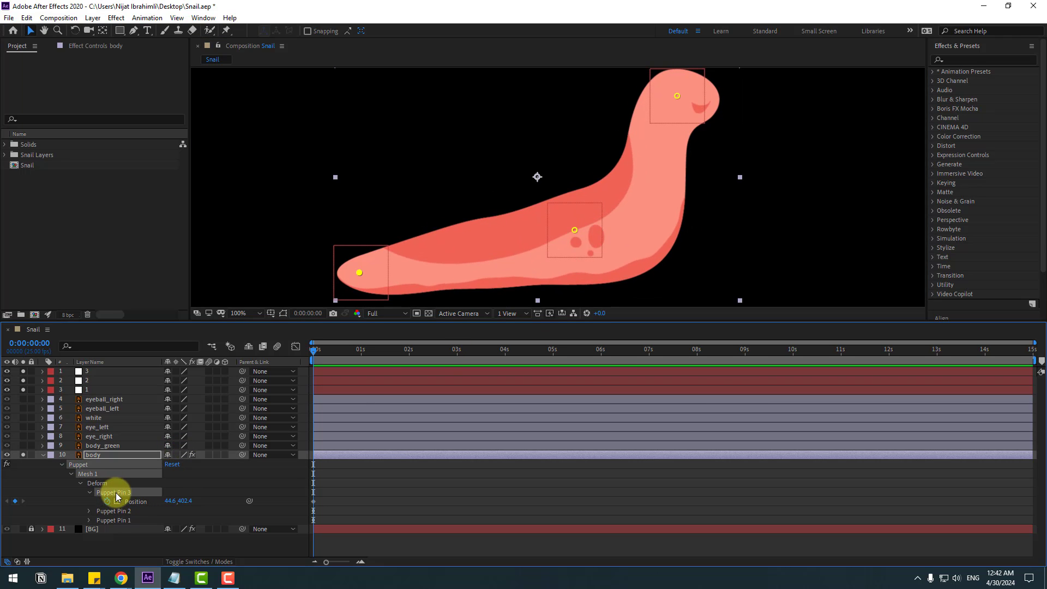
{"action": "left_click", "coordinate": [108, 501], "text": "alt"}
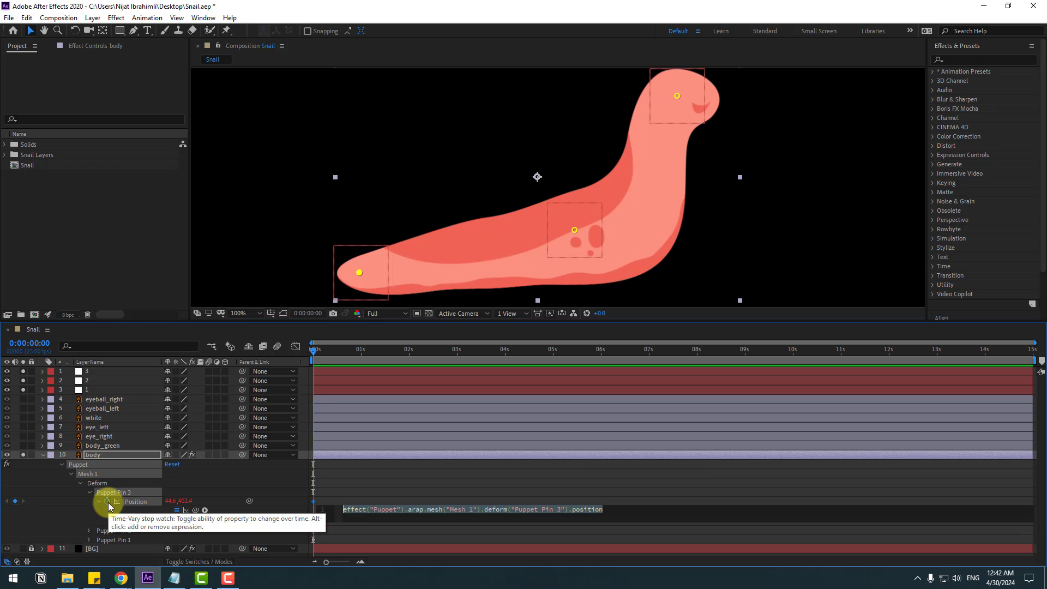
{"action": "type", "text": "n=thisComp.layer(\"null_layer_name\") nullpos=n.toComp(n.anchorPoint);"}
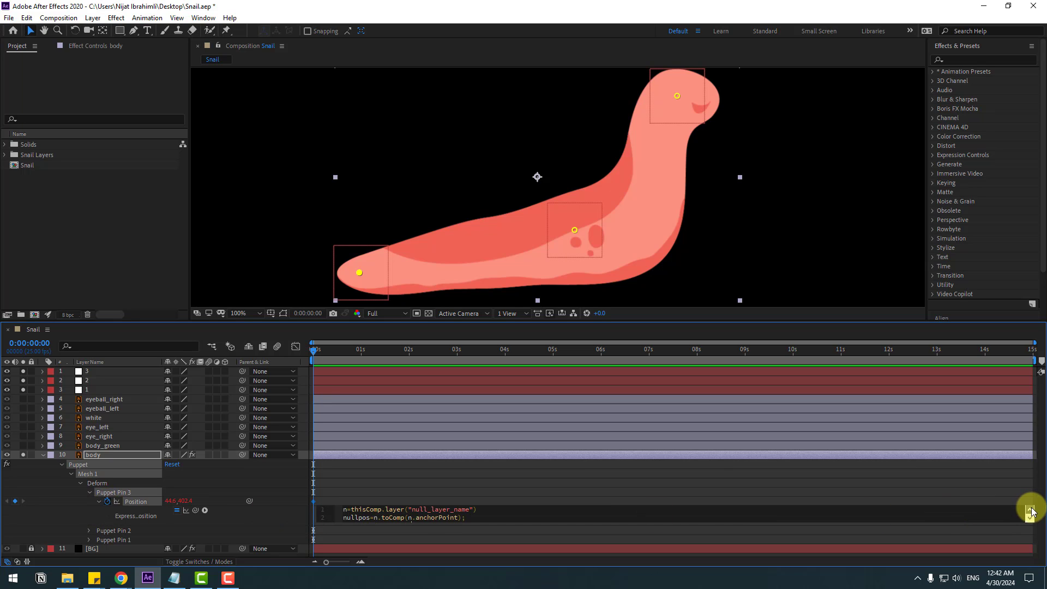
{"action": "left_click_drag", "start_coordinate": [422, 510], "coordinate": [467, 509]}
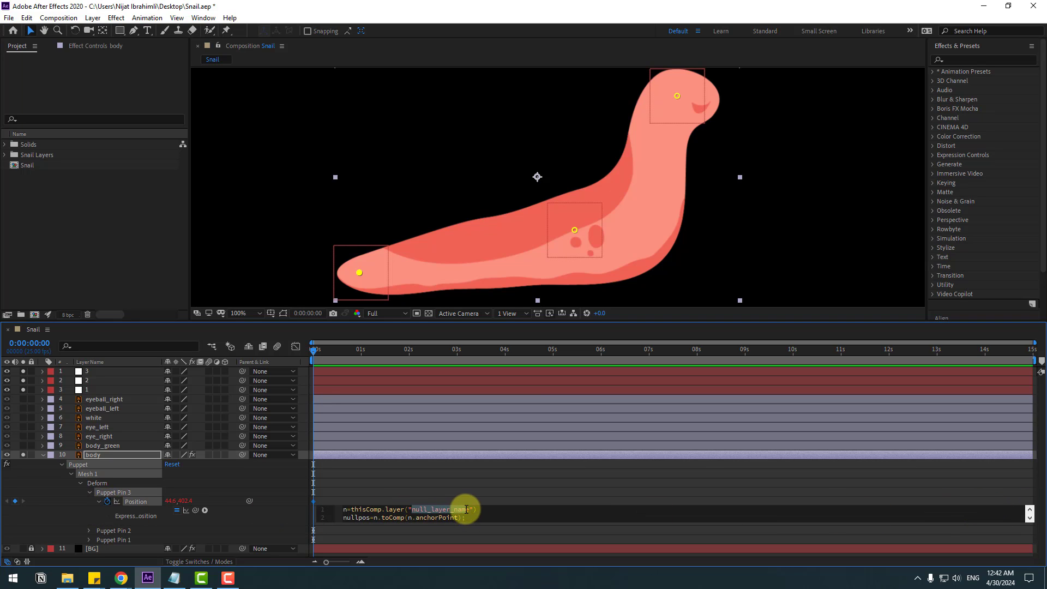
{"action": "key", "text": "BackSpace"}
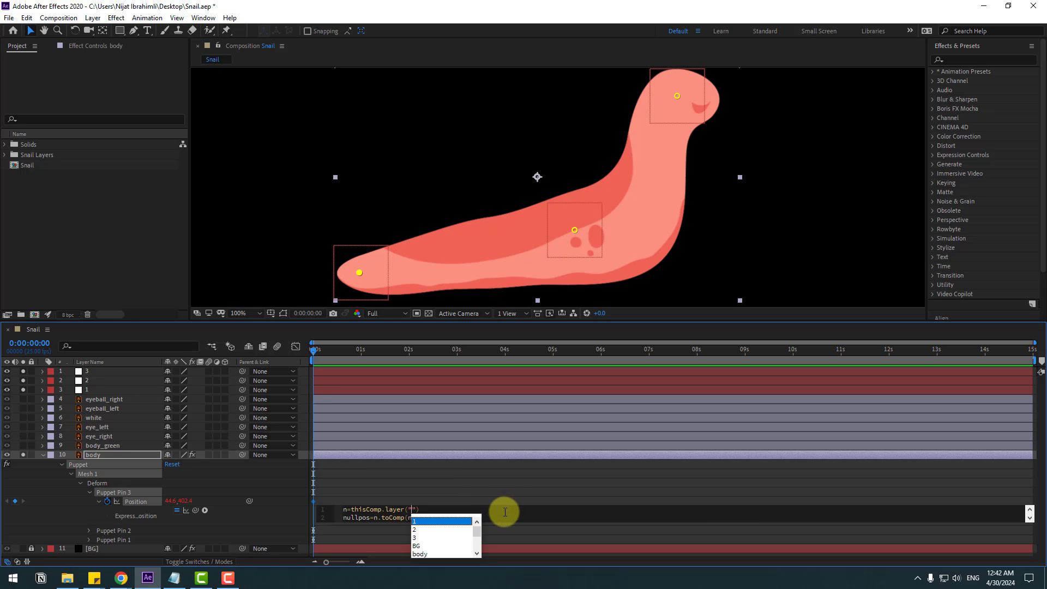
{"action": "left_click", "coordinate": [416, 539]}
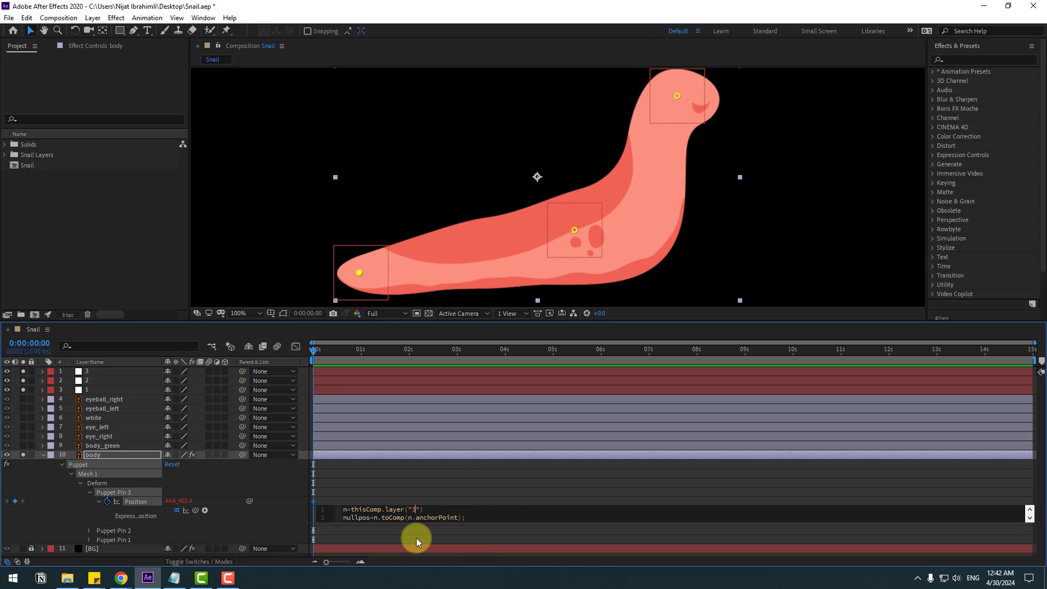
{"action": "left_click", "coordinate": [365, 501]}
Move nulls 1 and 2 to test the head and body bending
{"action": "left_click", "coordinate": [44, 464]}
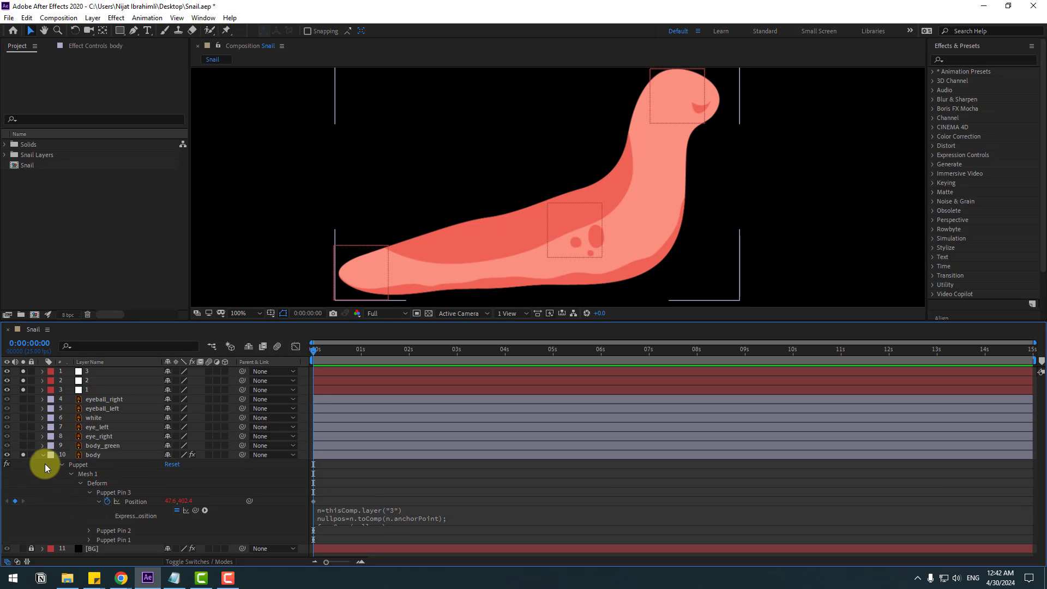
{"action": "left_click", "coordinate": [42, 455]}
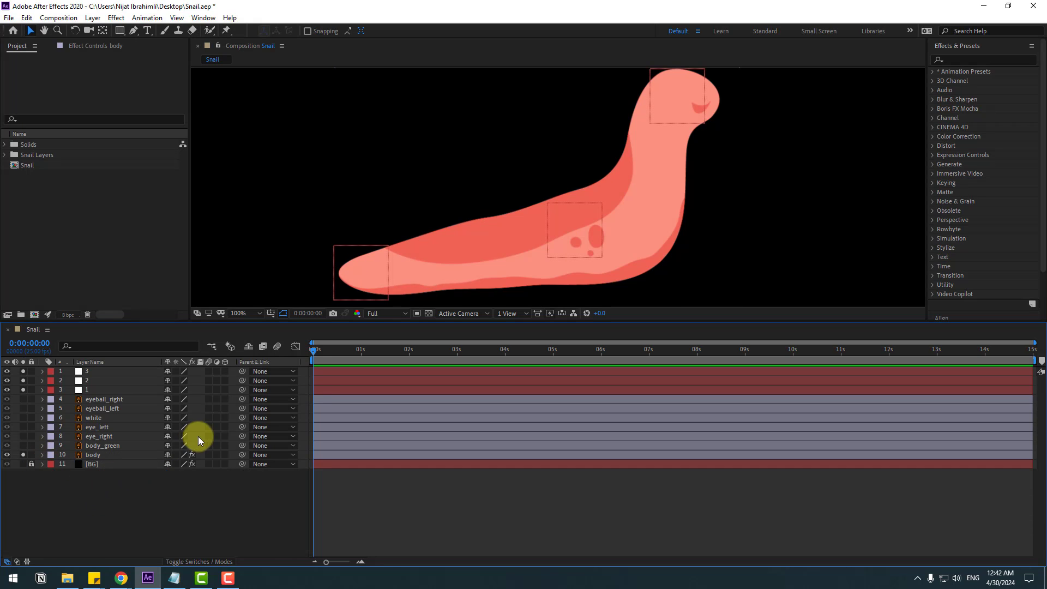
{"action": "left_click", "coordinate": [86, 391]}
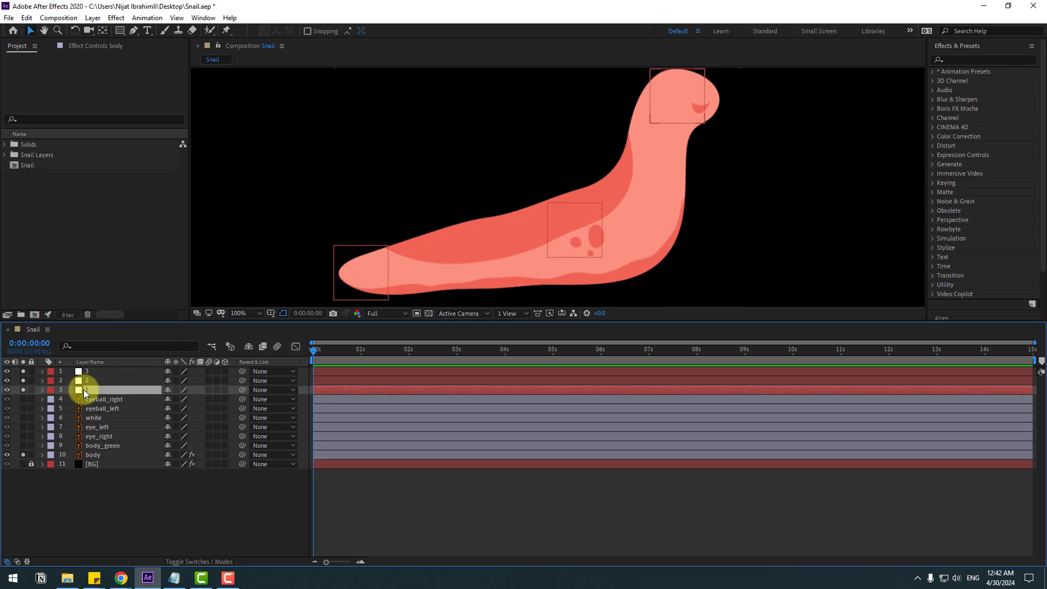
{"action": "mouse_move", "coordinate": [680, 107]}
{"action": "left_mouse_down"}
{"action": "mouse_move", "coordinate": [720, 116]}
{"action": "mouse_move", "coordinate": [659, 140]}
{"action": "mouse_move", "coordinate": [662, 107]}
{"action": "mouse_move", "coordinate": [675, 121]}
{"action": "left_mouse_up"}
{"action": "left_click", "coordinate": [83, 380]}
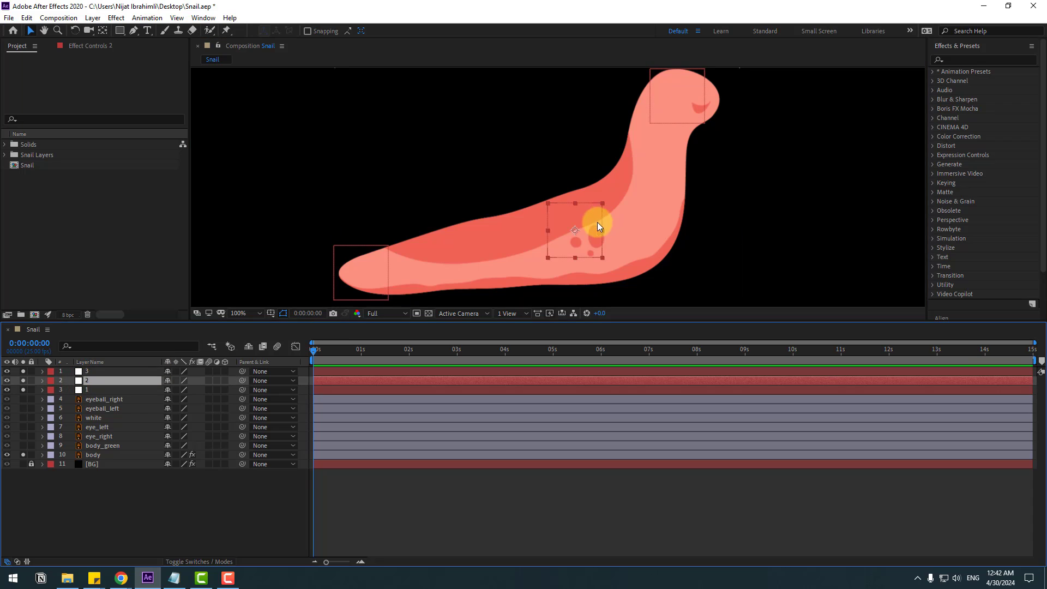
{"action": "left_click_drag", "start_coordinate": [597, 222], "coordinate": [361, 273]}
Unsolo the three nulls and the body layer to show the whole snail, and enlarge the viewer
{"action": "left_click", "coordinate": [80, 374]}
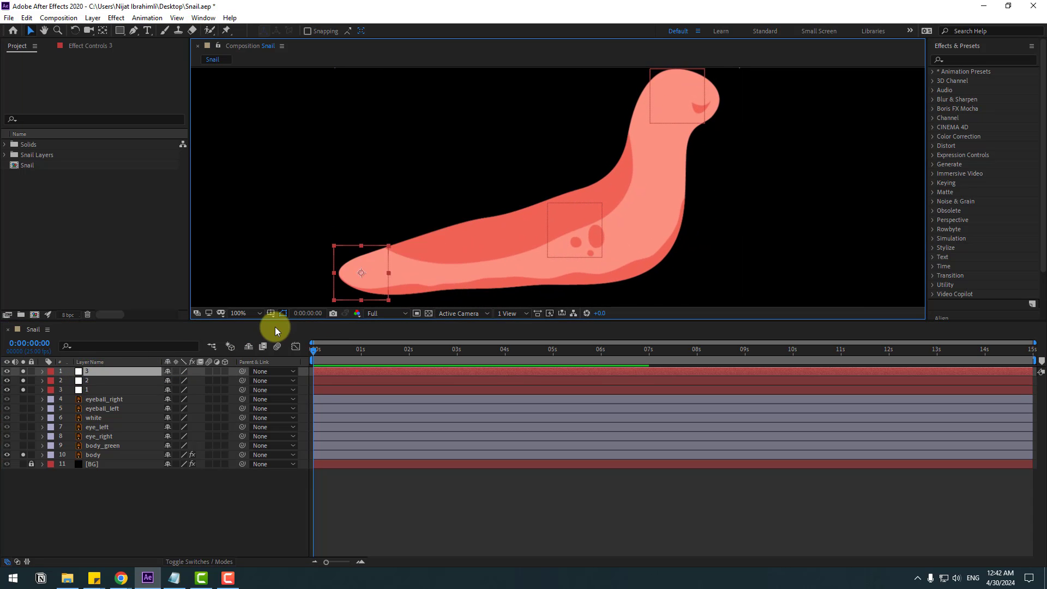
{"action": "left_click_drag", "start_coordinate": [23, 371], "coordinate": [24, 391]}
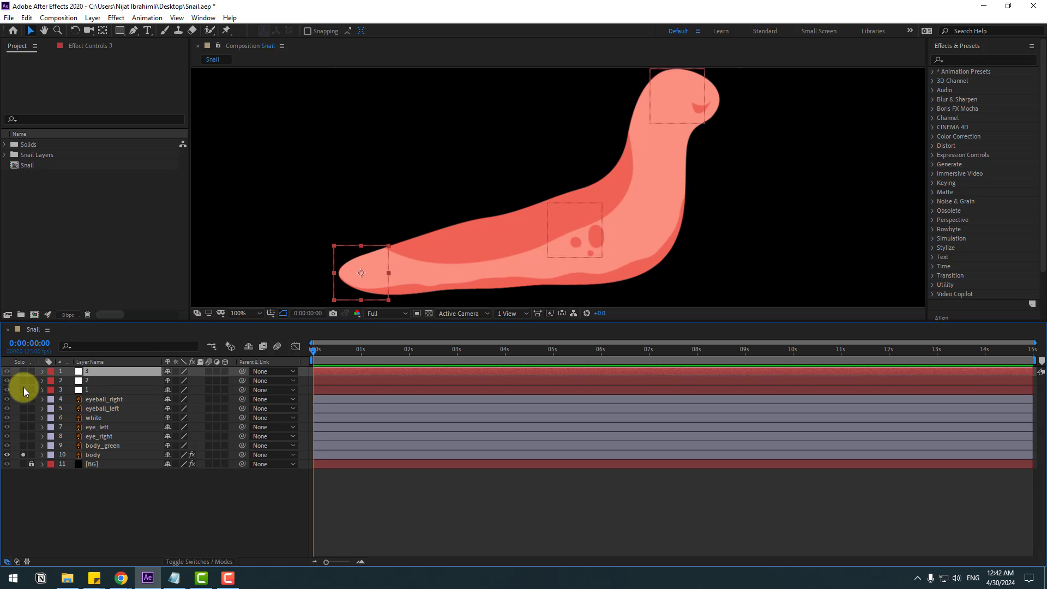
{"action": "left_click", "coordinate": [23, 455]}
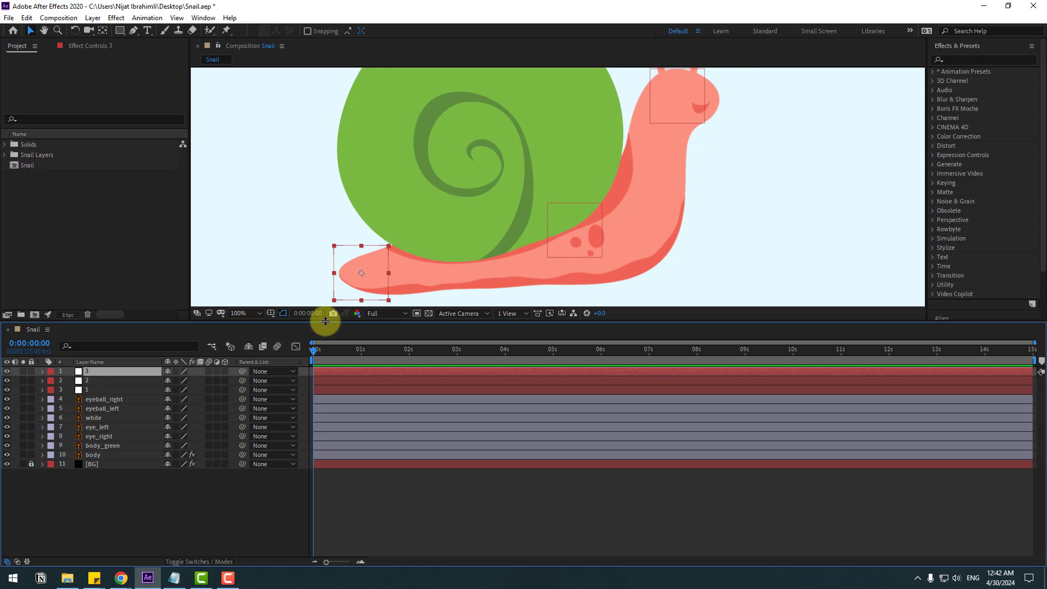
{"action": "left_click_drag", "start_coordinate": [325, 322], "coordinate": [278, 417]}
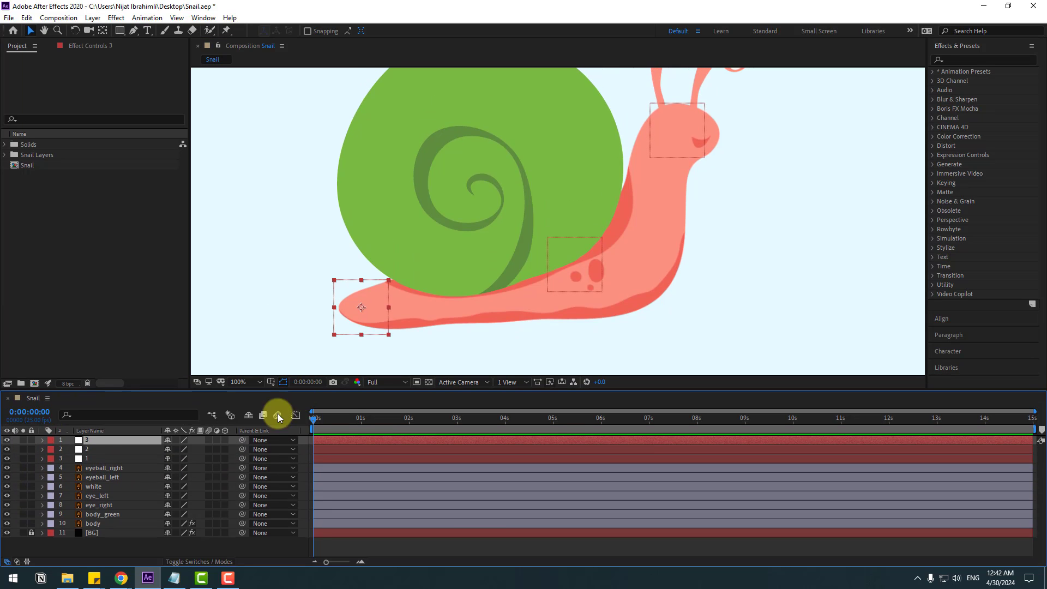
Move the body_green shell's anchor point onto the middle control with the Pan Behind tool
{"action": "left_click", "coordinate": [104, 515]}
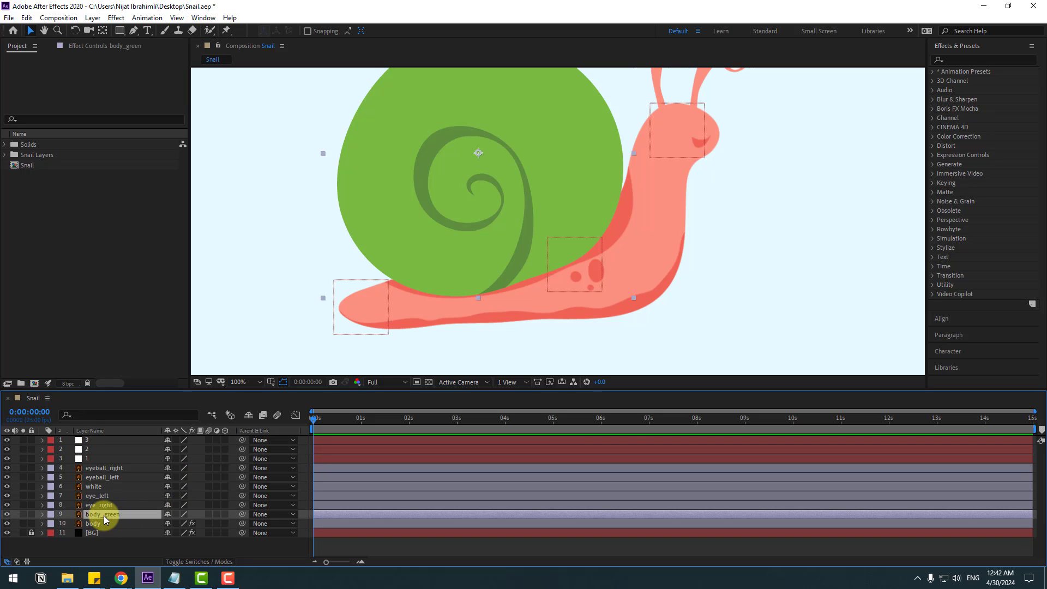
{"action": "left_click", "coordinate": [102, 31]}
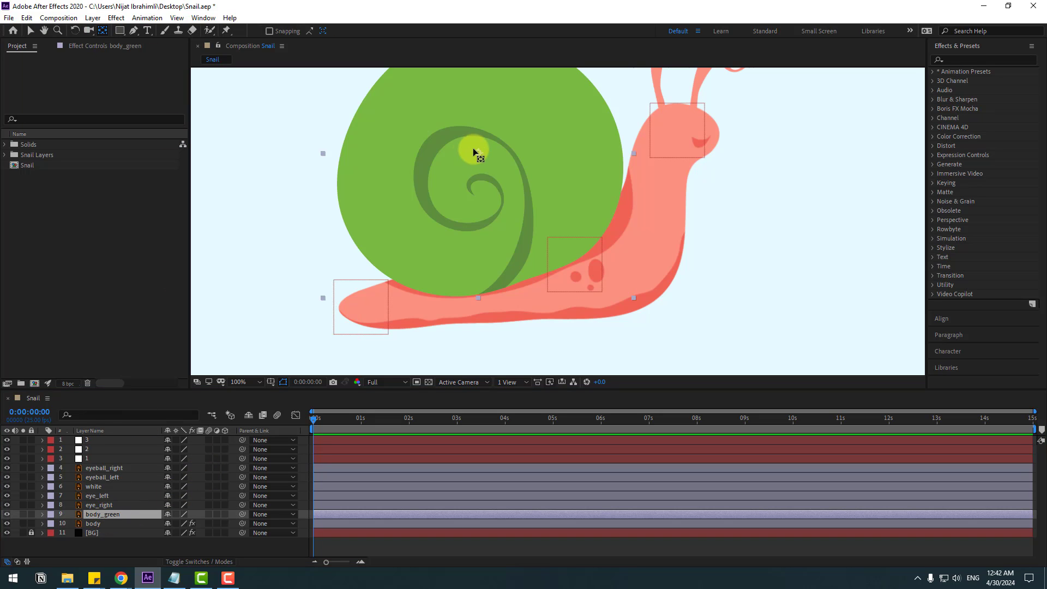
{"action": "left_click_drag", "start_coordinate": [473, 149], "coordinate": [497, 210]}
{"action": "left_click_drag", "start_coordinate": [525, 265], "coordinate": [539, 273]}
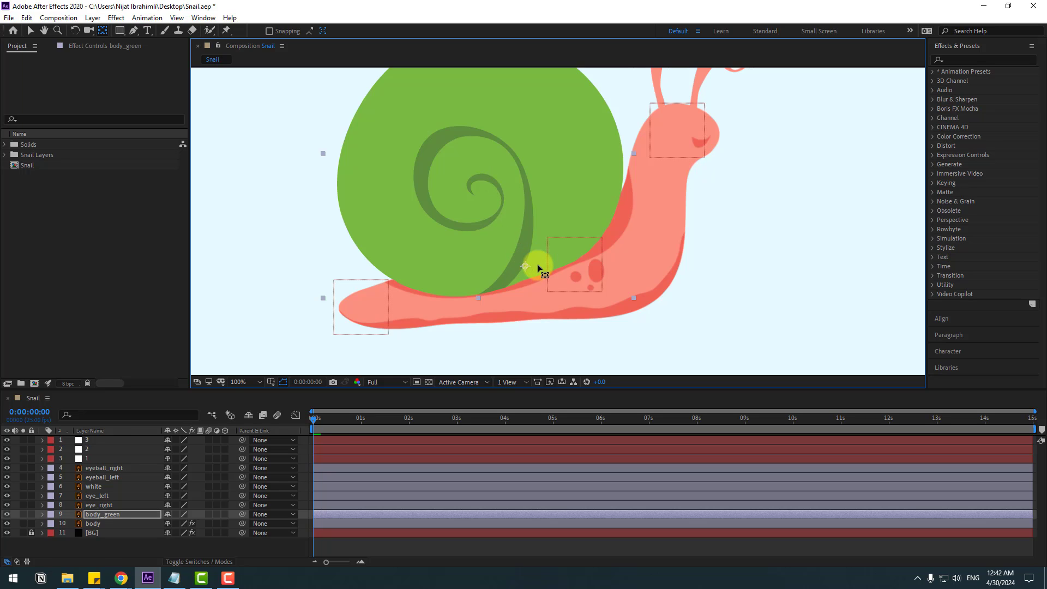
{"action": "left_click", "coordinate": [31, 31]}
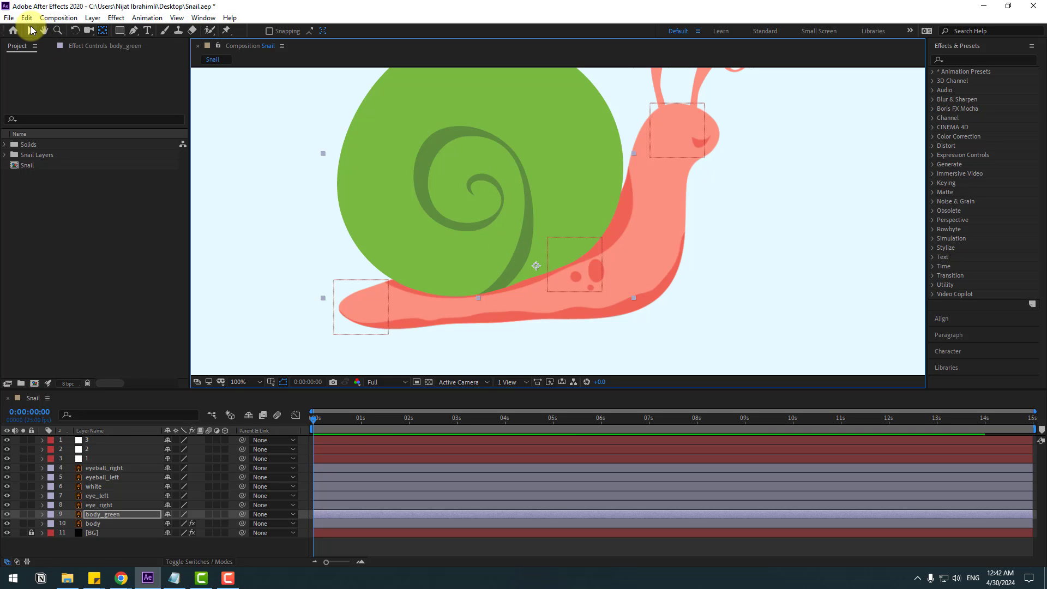
Parent body_green to control layer 2 and move layer 2 to confirm the shell follows
{"action": "left_click", "coordinate": [95, 516]}
{"action": "left_click_drag", "start_coordinate": [242, 515], "coordinate": [90, 451]}
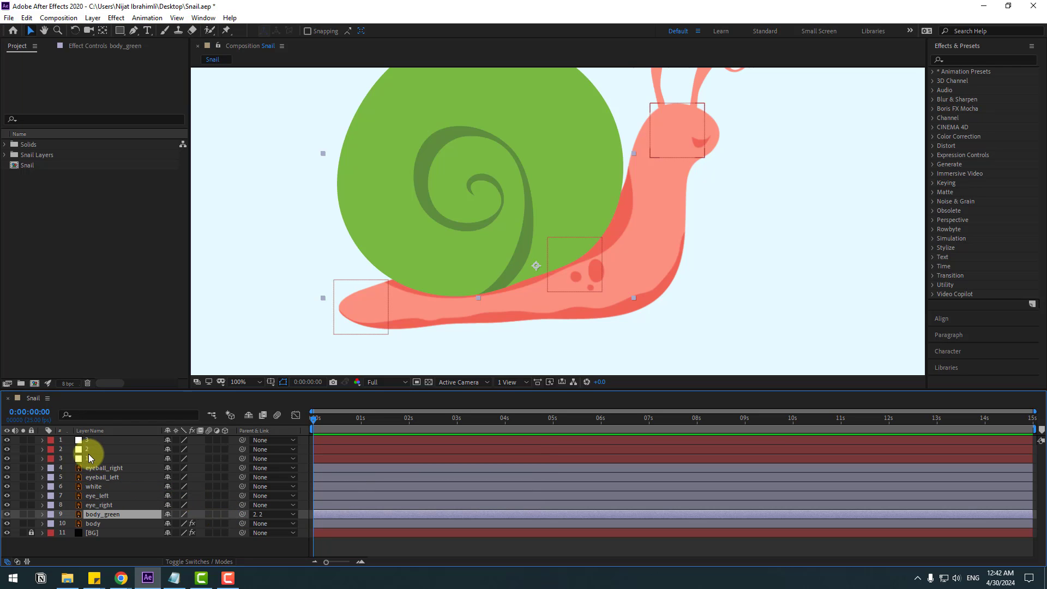
{"action": "left_click", "coordinate": [88, 449]}
{"action": "left_click", "coordinate": [586, 276]}
{"action": "mouse_move", "coordinate": [574, 283]}
{"action": "left_mouse_down"}
{"action": "mouse_move", "coordinate": [610, 279]}
{"action": "mouse_move", "coordinate": [561, 267]}
{"action": "mouse_move", "coordinate": [612, 278]}
{"action": "mouse_move", "coordinate": [562, 289]}
{"action": "mouse_move", "coordinate": [582, 276]}
{"action": "left_mouse_up"}
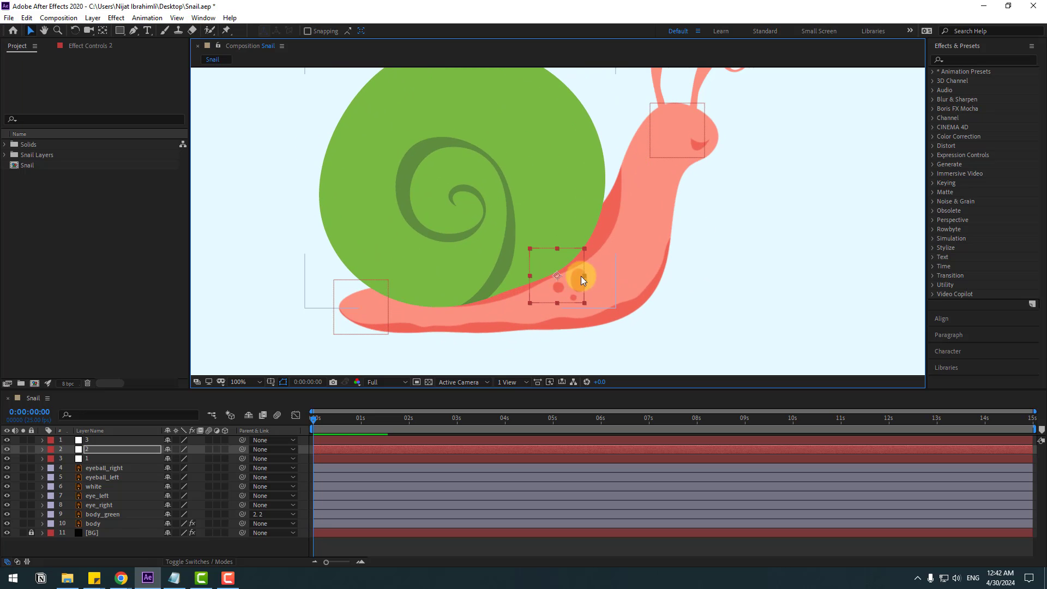
{"action": "left_click", "coordinate": [106, 549]}
Zoom in on the eyes and solo eyeball_right and eyeball_left so only the pupils show
{"action": "left_click_drag", "start_coordinate": [682, 169], "coordinate": [577, 285]}
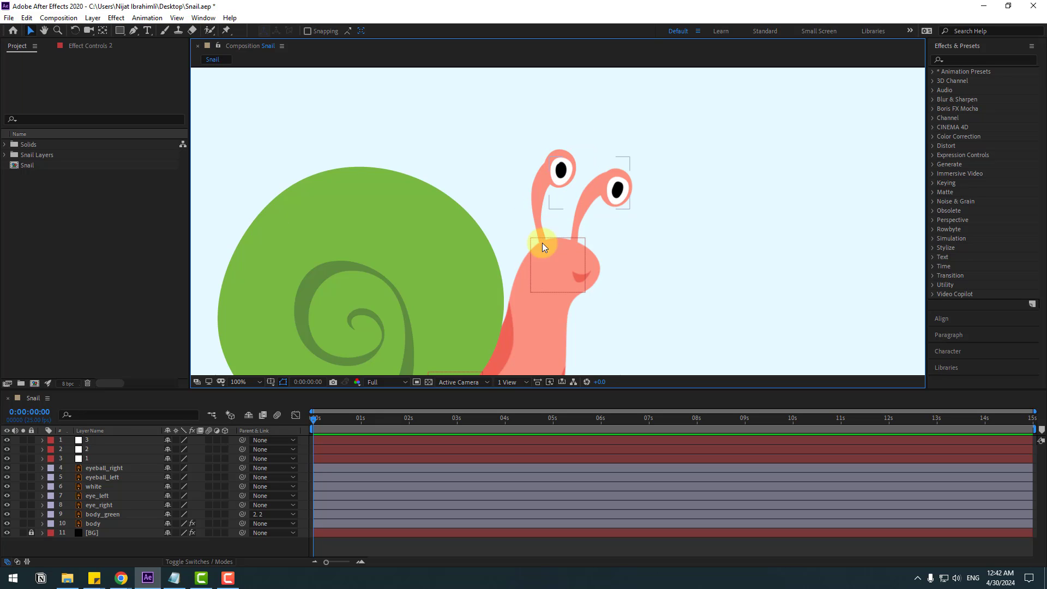
{"action": "left_click", "coordinate": [112, 468]}
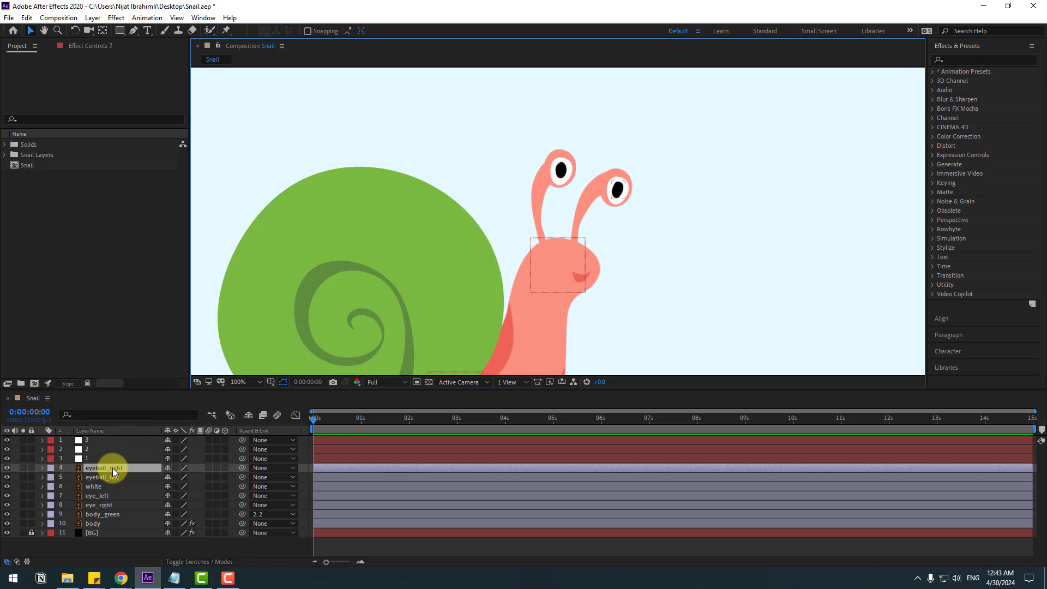
{"action": "left_click", "coordinate": [109, 478], "text": "shift"}
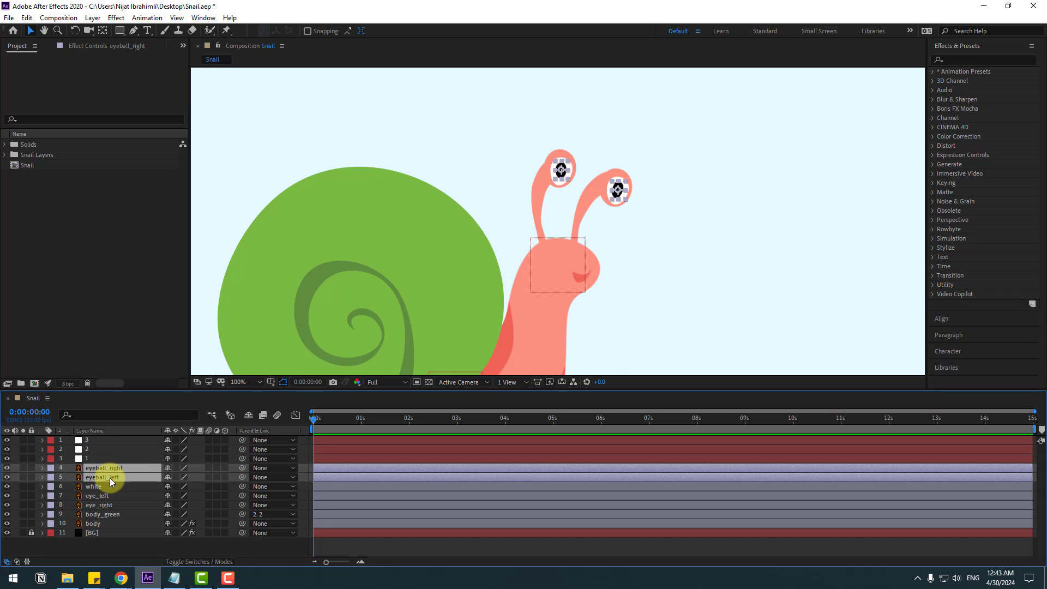
{"action": "scroll", "coordinate": [541, 286], "scroll_direction": "up", "scroll_amount": 4}
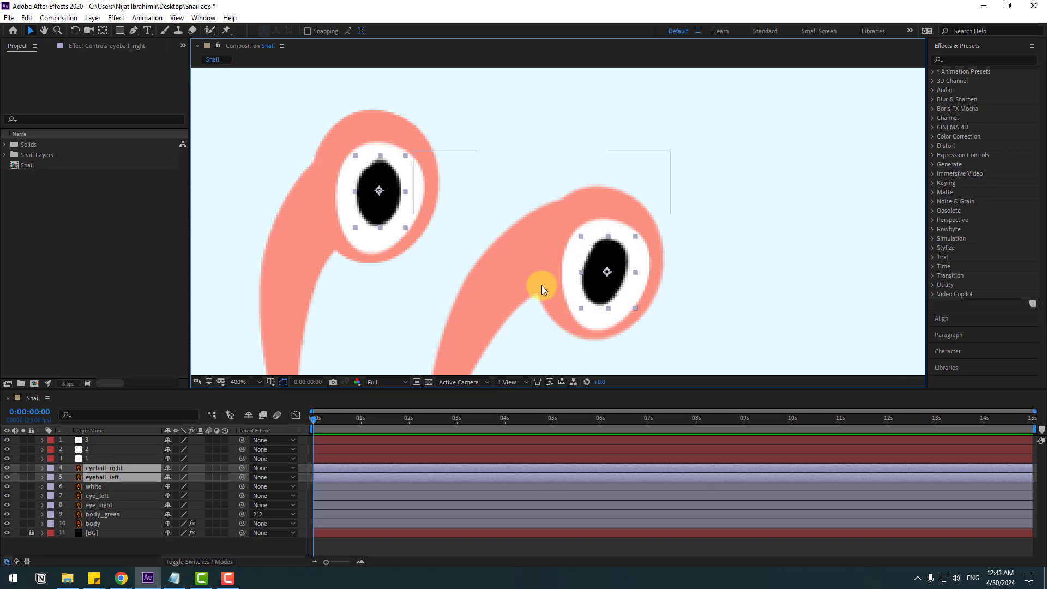
{"action": "left_click", "coordinate": [25, 467]}
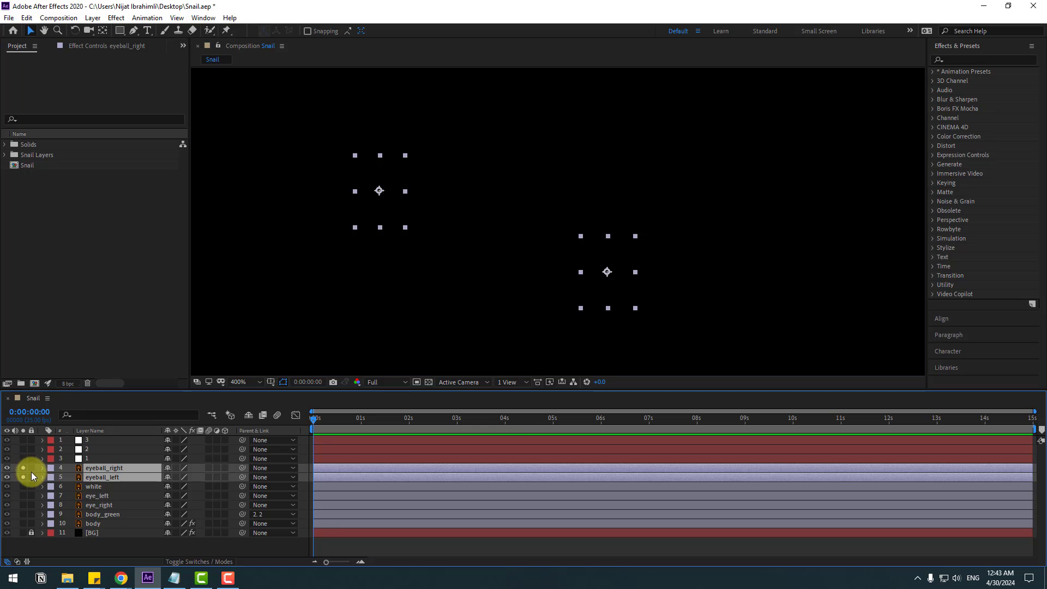
Turn on the transparency grid and draw a circle with the Ellipse Tool near the left pupil
{"action": "left_click", "coordinate": [426, 382]}
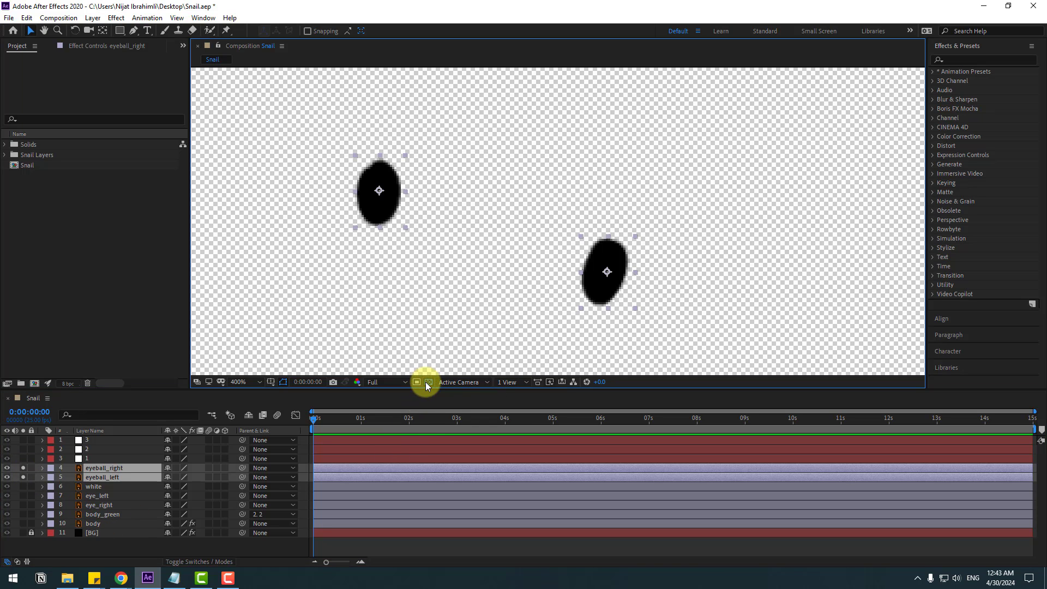
{"action": "left_click", "coordinate": [196, 548]}
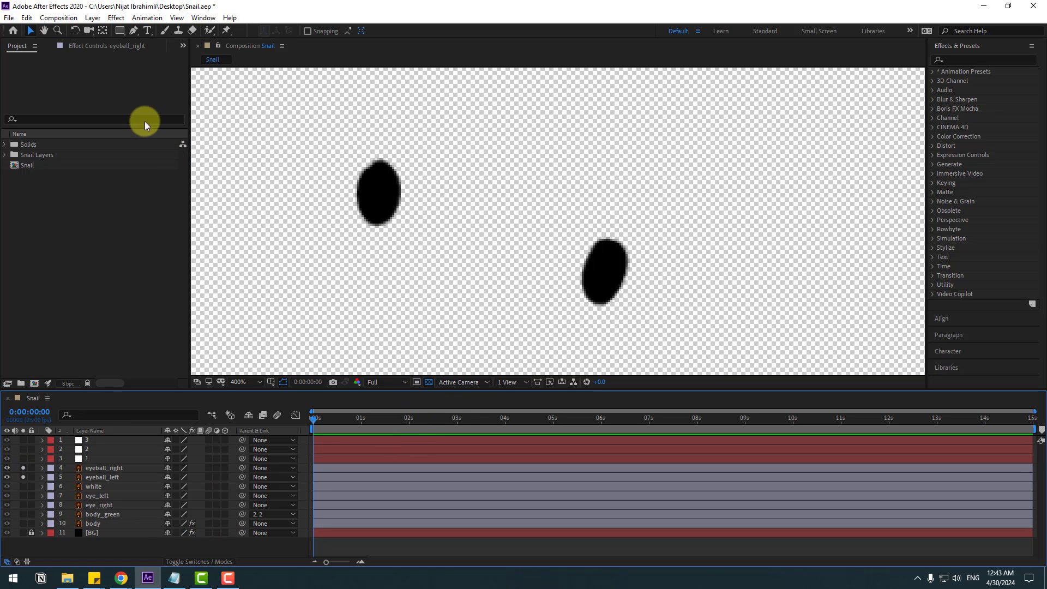
{"action": "left_click", "coordinate": [120, 31]}
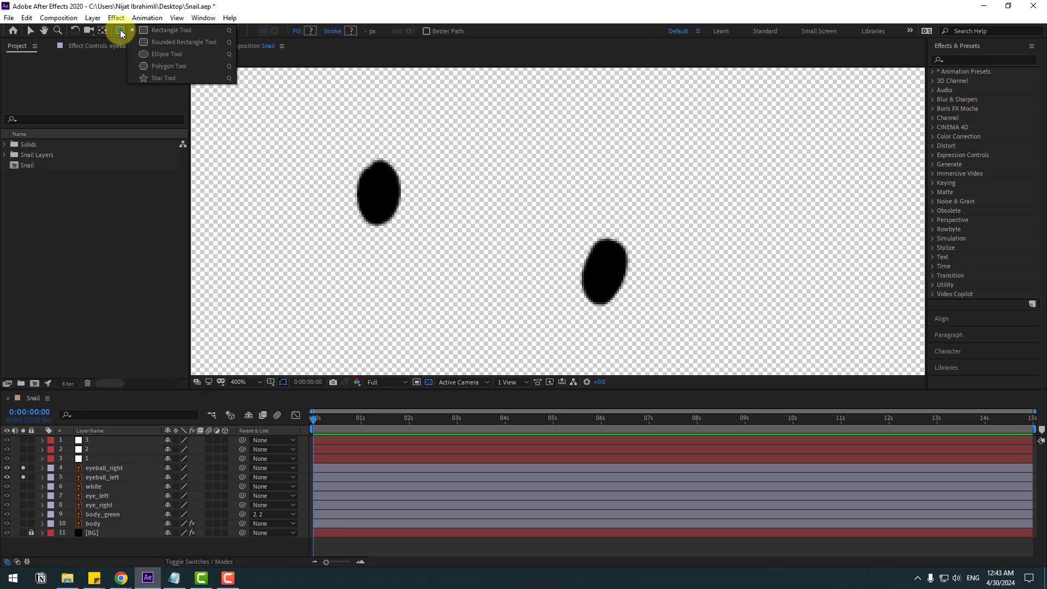
{"action": "left_click", "coordinate": [186, 54]}
{"action": "mouse_move", "coordinate": [437, 132]}
{"action": "left_mouse_down"}
{"action": "mouse_move", "coordinate": [493, 187]}
{"action": "mouse_move", "coordinate": [485, 166]}
{"action": "mouse_move", "coordinate": [512, 206]}
{"action": "left_mouse_up"}
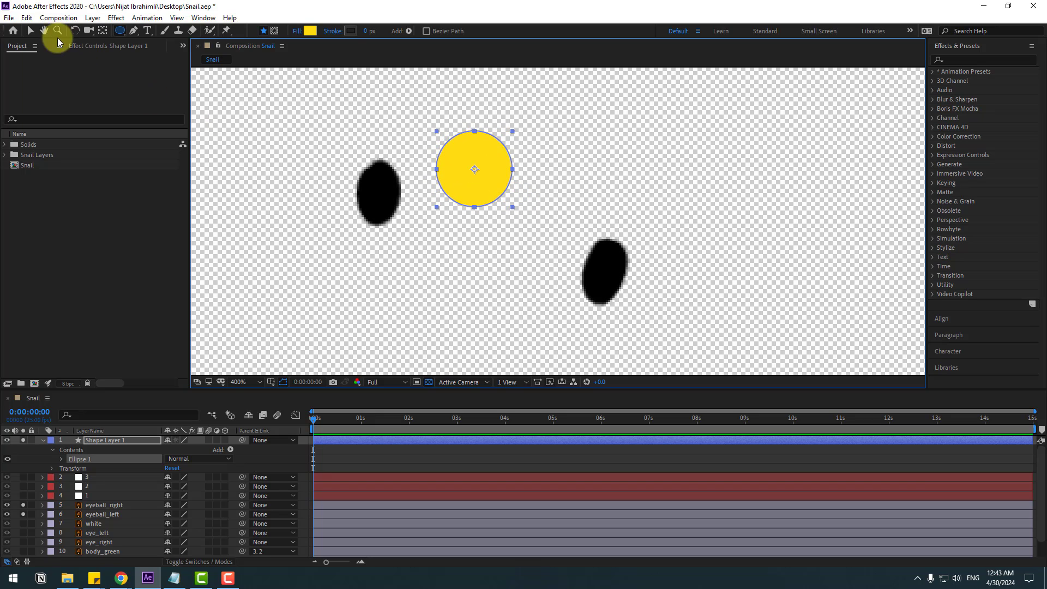
Give the circle a white FFFFFF fill and move it over the left pupil
{"action": "left_click", "coordinate": [30, 31]}
{"action": "left_click", "coordinate": [397, 31]}
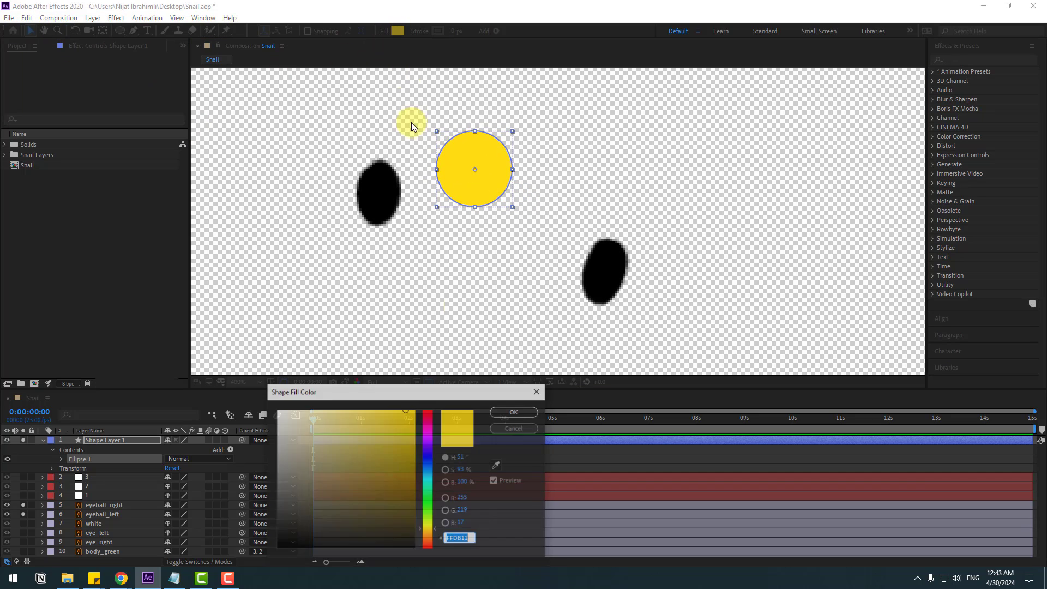
{"action": "left_click_drag", "start_coordinate": [328, 461], "coordinate": [253, 383]}
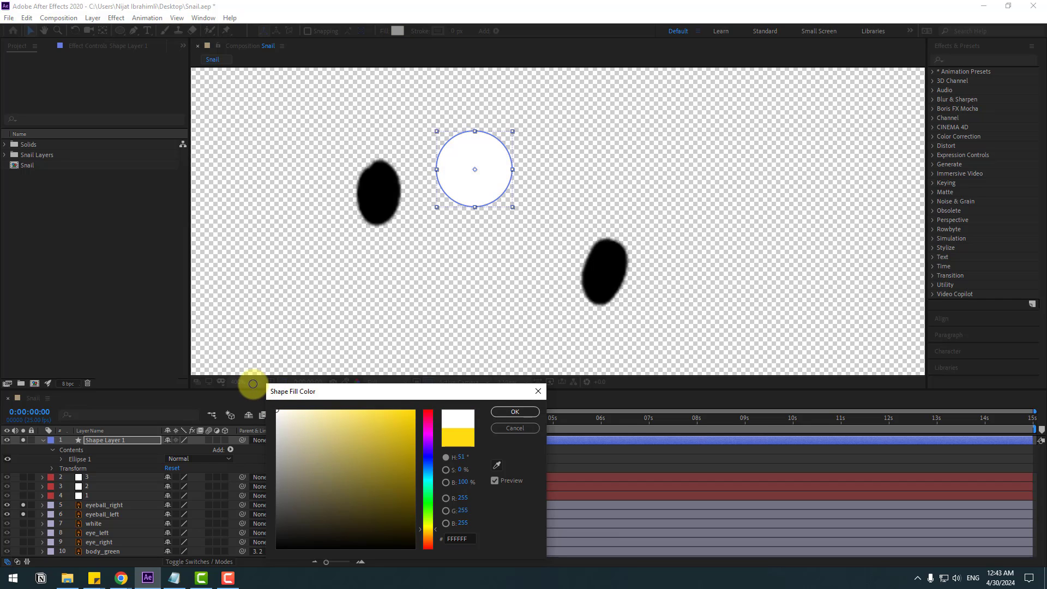
{"action": "left_click", "coordinate": [519, 415]}
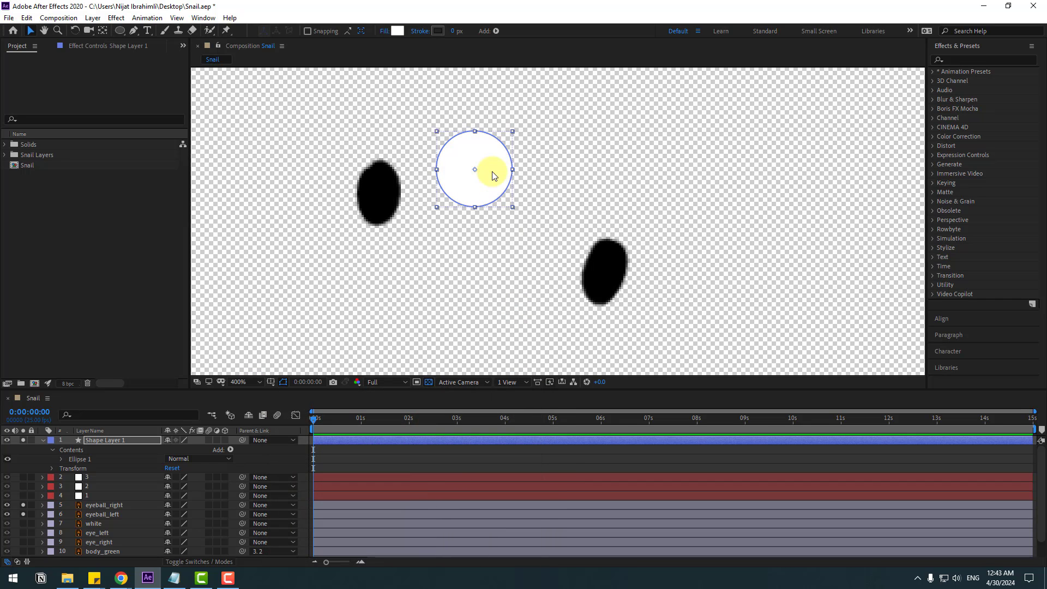
{"action": "left_click_drag", "start_coordinate": [481, 168], "coordinate": [388, 192]}
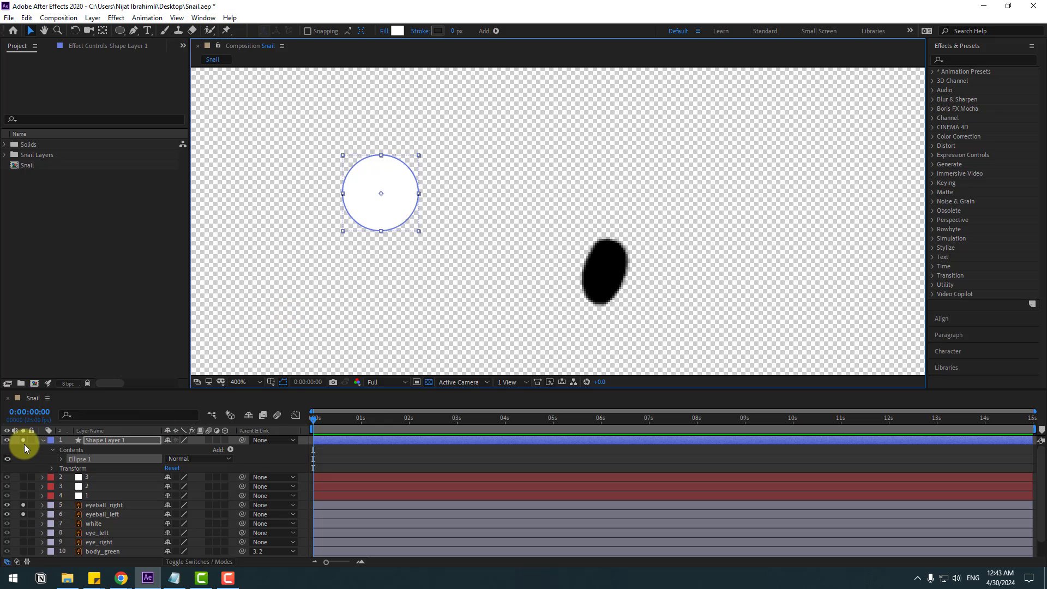
Move Shape Layer 1 below the eyeball layers and fit the circle around the left pupil
{"action": "left_click", "coordinate": [42, 441]}
{"action": "left_click_drag", "start_coordinate": [106, 441], "coordinate": [111, 490]}
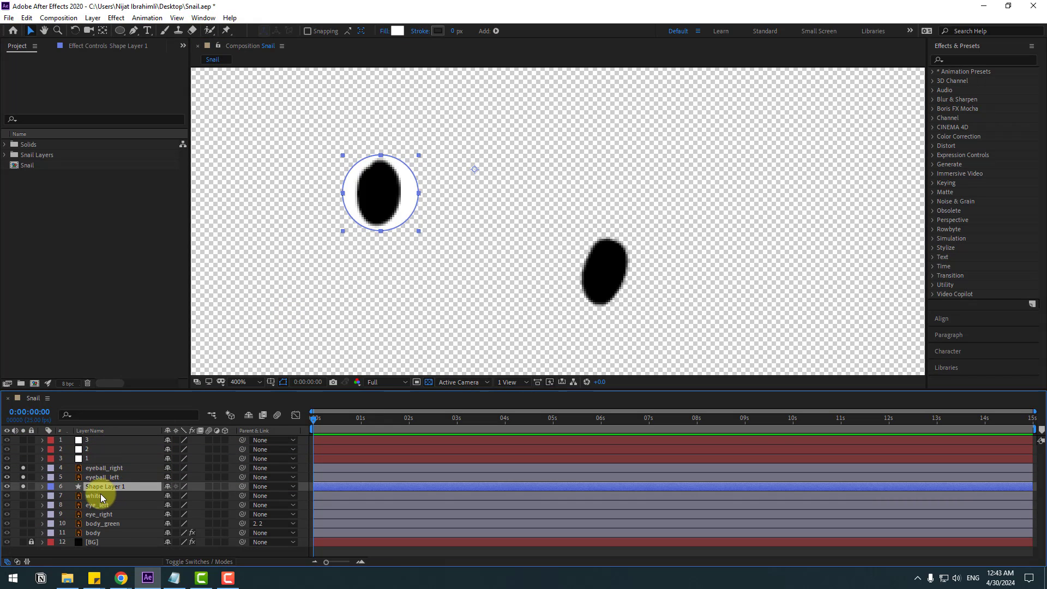
{"action": "left_click_drag", "start_coordinate": [420, 233], "coordinate": [416, 228]}
{"action": "key", "text": "ctrl+z"}
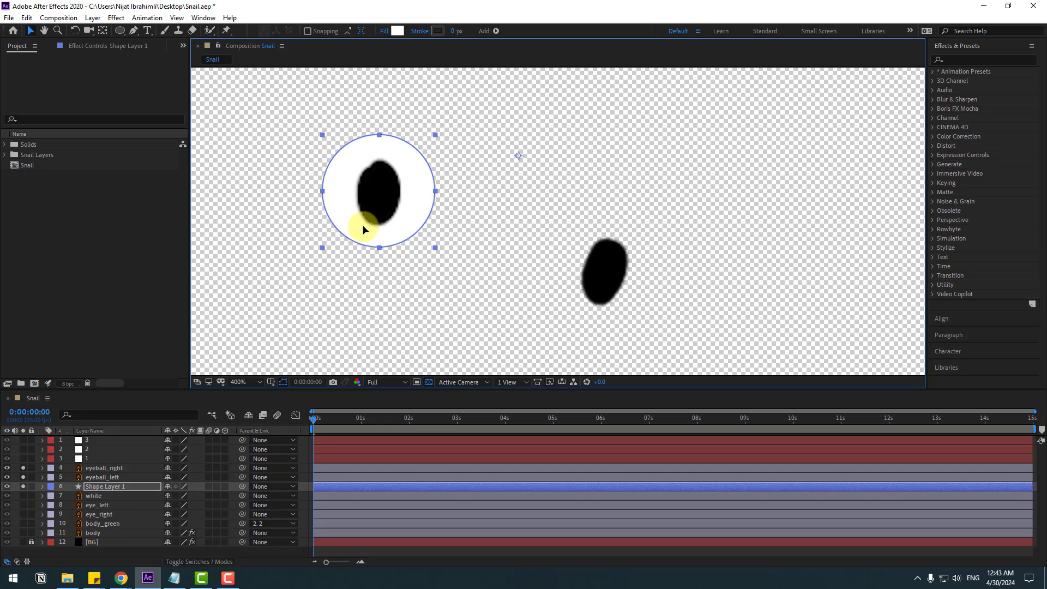
{"action": "left_click", "coordinate": [105, 33]}
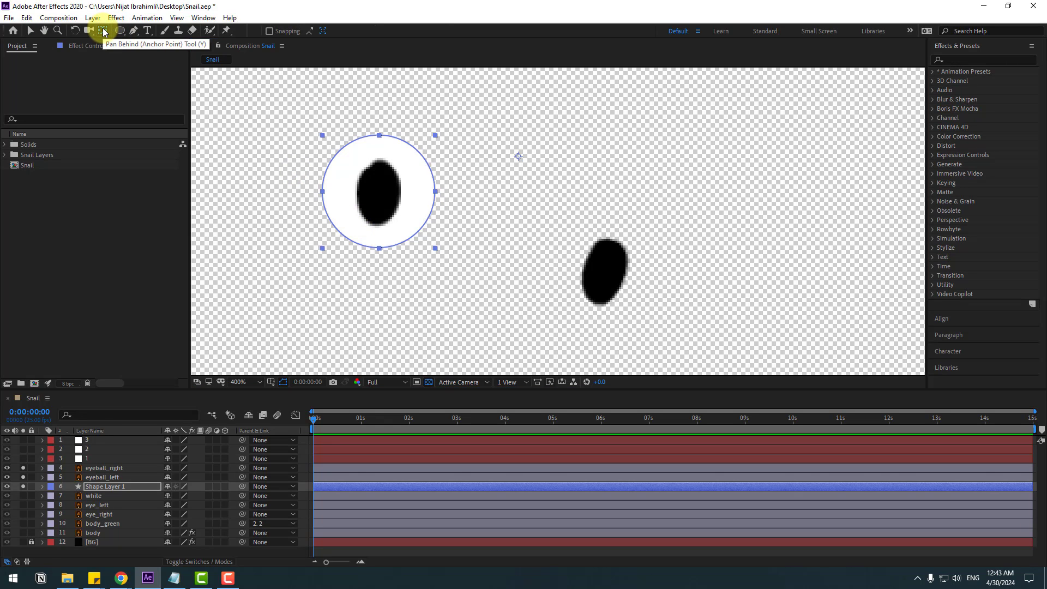
{"action": "left_click", "coordinate": [31, 30]}
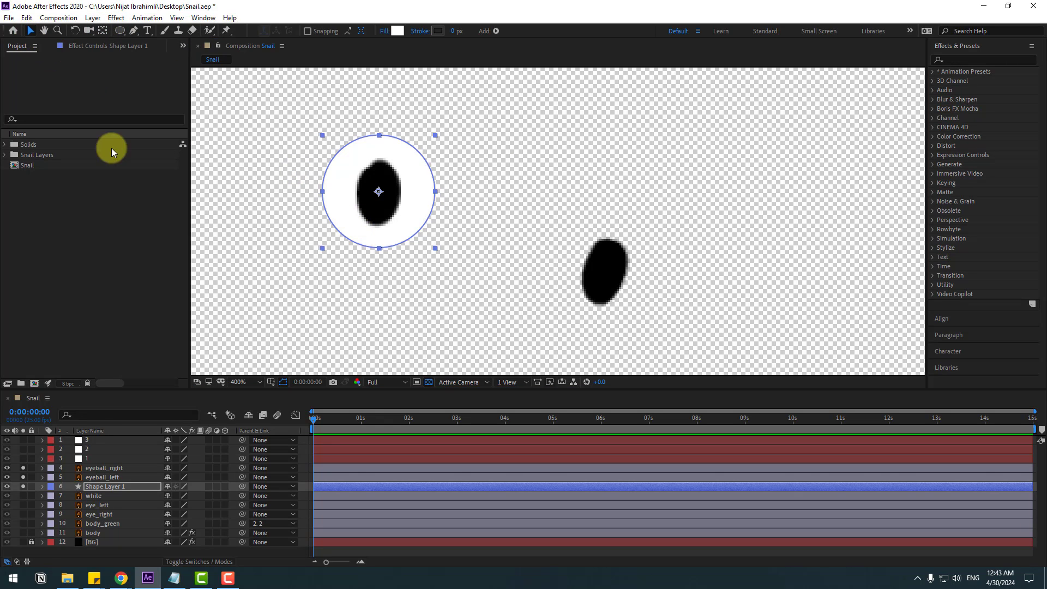
Turn off all Solo switches so every layer shows again
{"action": "left_click_drag", "start_coordinate": [23, 468], "coordinate": [22, 507]}
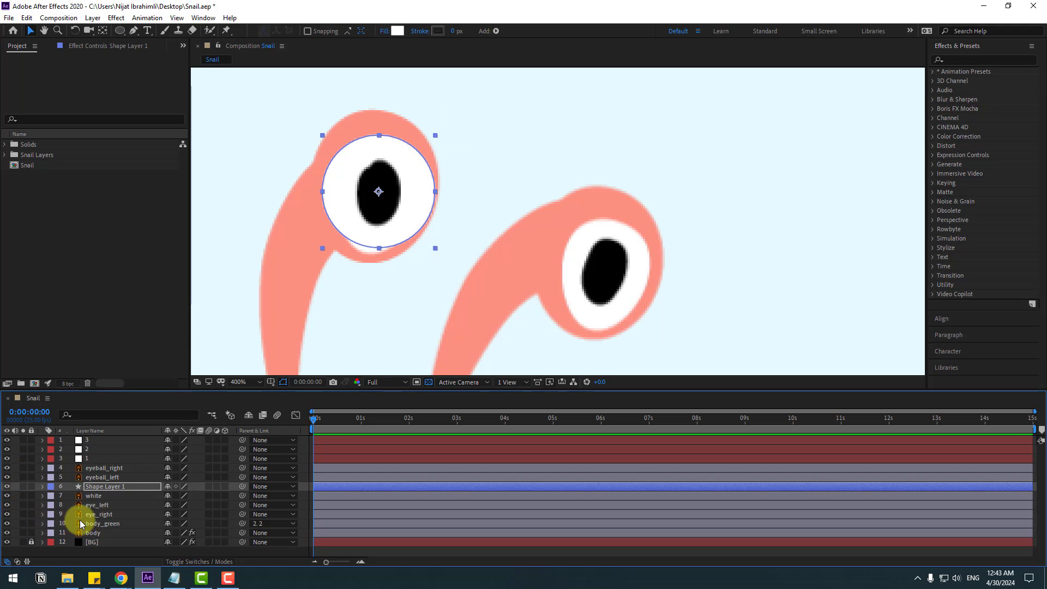
{"action": "left_click", "coordinate": [94, 497]}
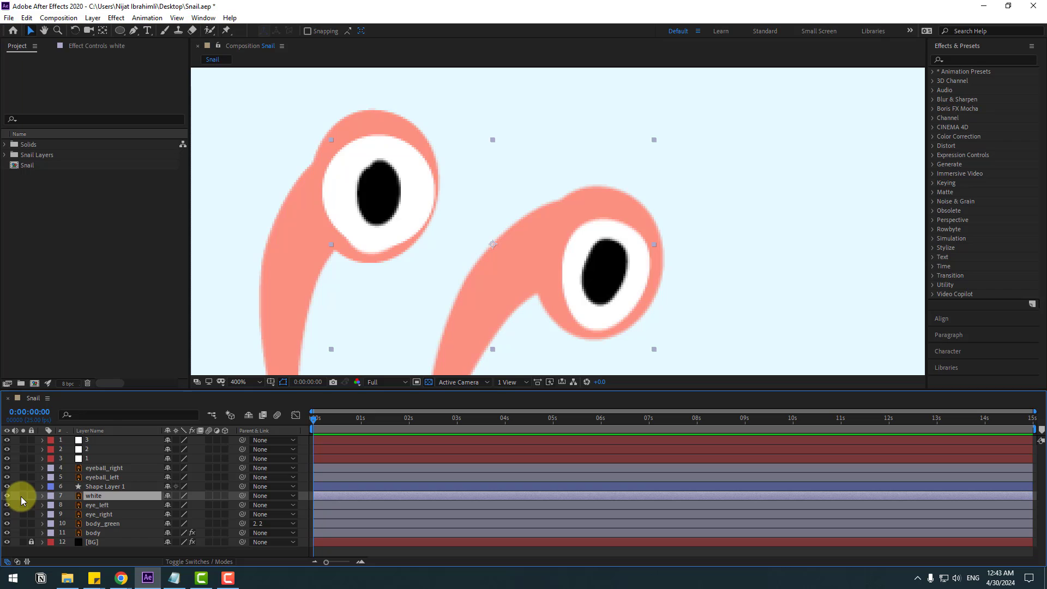
{"action": "left_click", "coordinate": [23, 496]}
{"action": "left_click", "coordinate": [22, 495]}
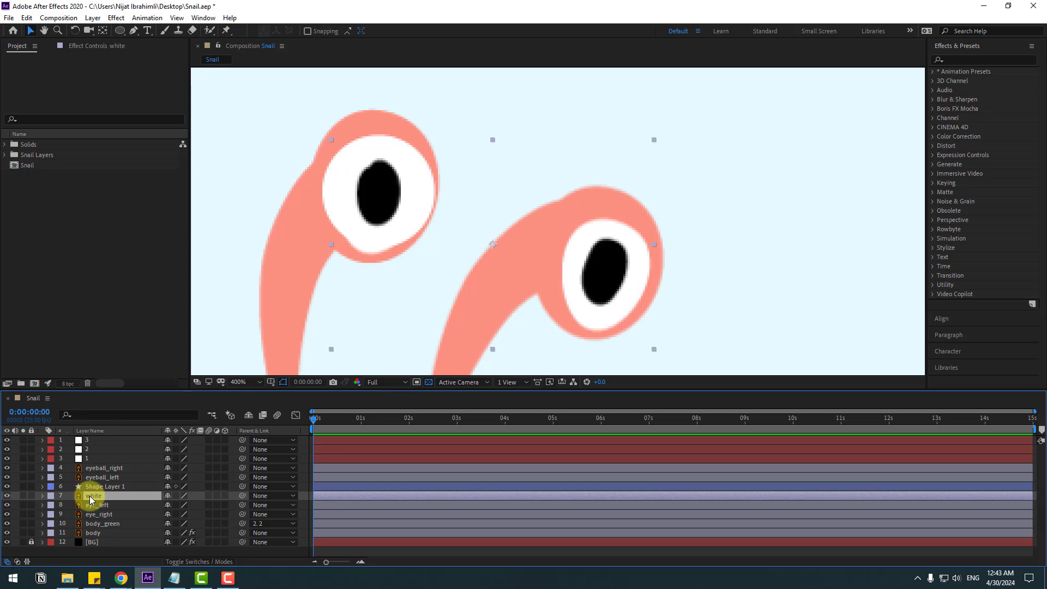
Delete the old white eye layer and rename the new circle layer to eye_white_left
{"action": "key", "text": "Delete"}
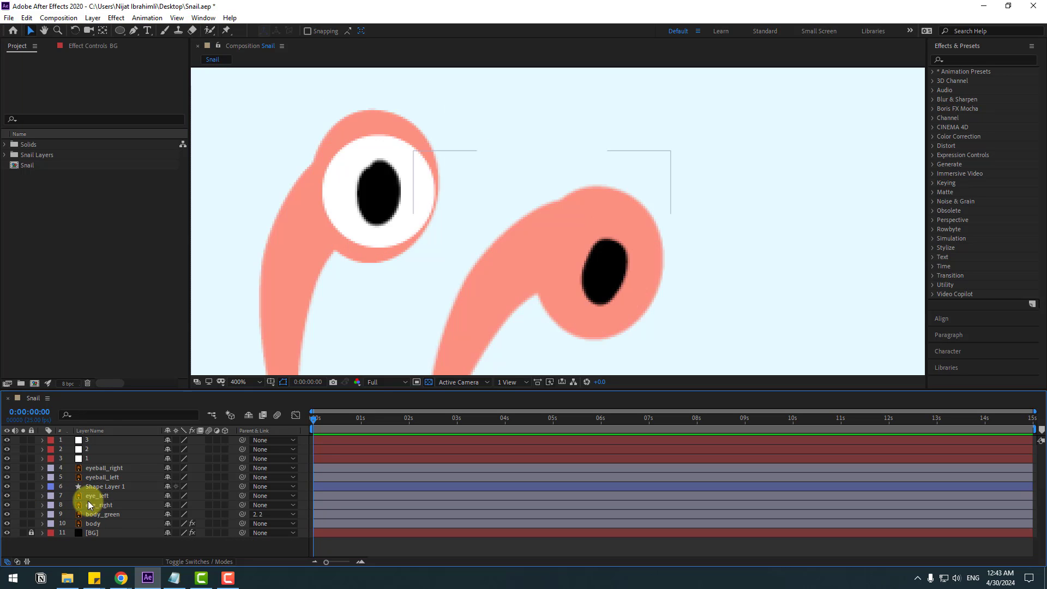
{"action": "left_click", "coordinate": [109, 487]}
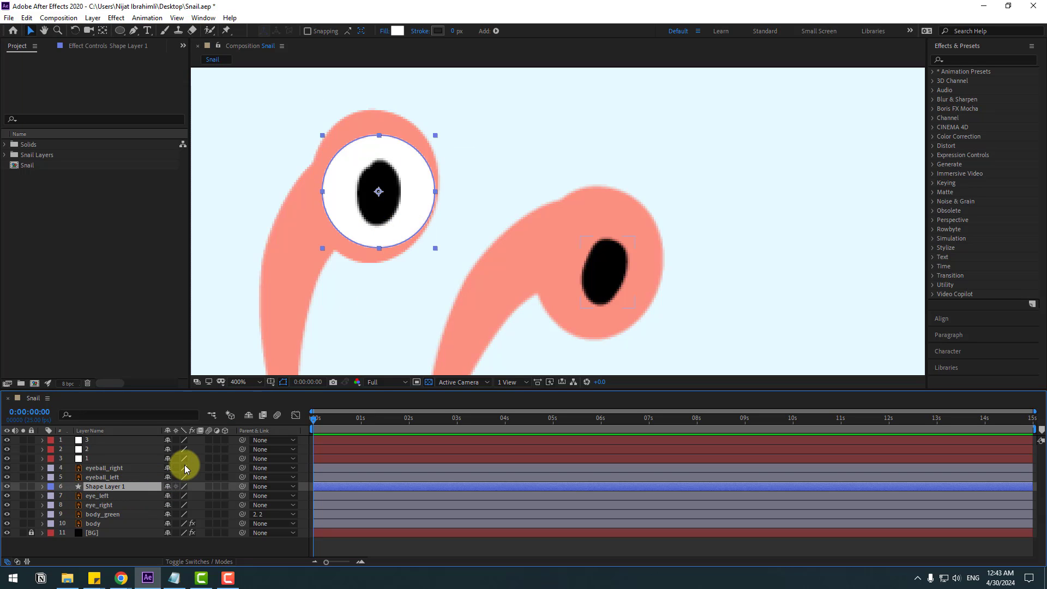
{"action": "key", "text": "Return"}
{"action": "type", "text": "eye"}
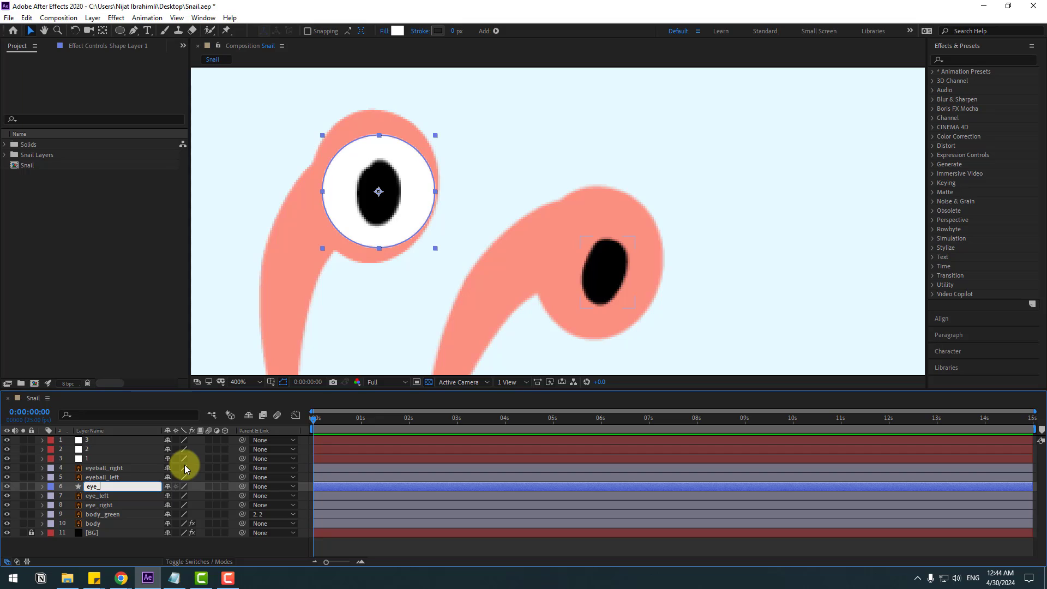
{"action": "type", "text": "_white_left"}
{"action": "key", "text": "Return"}
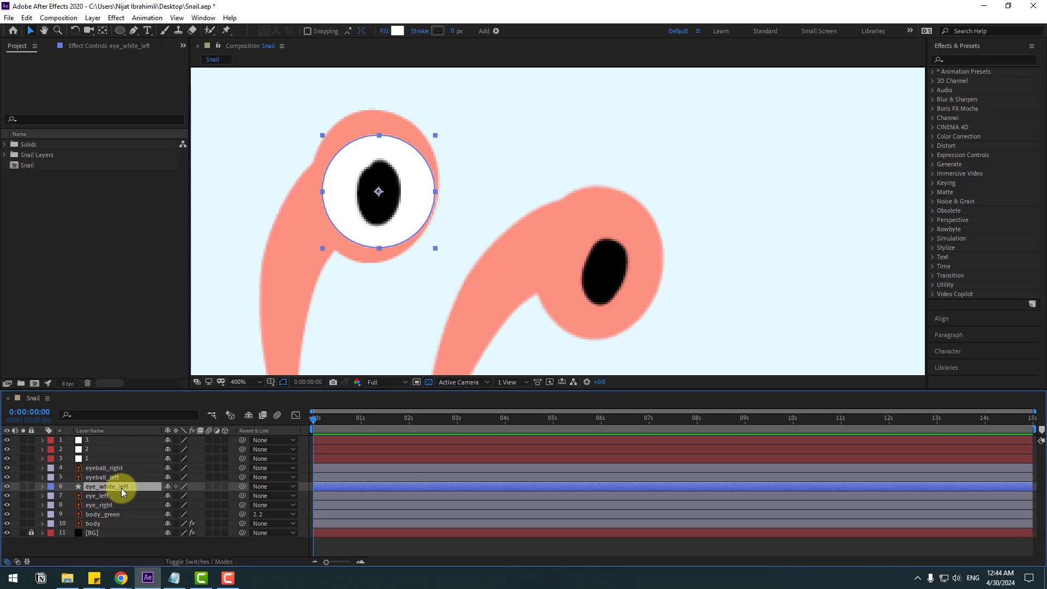
Duplicate eye_white_left with Ctrl+D to create eye_white_left 2
{"action": "left_click", "coordinate": [107, 476]}
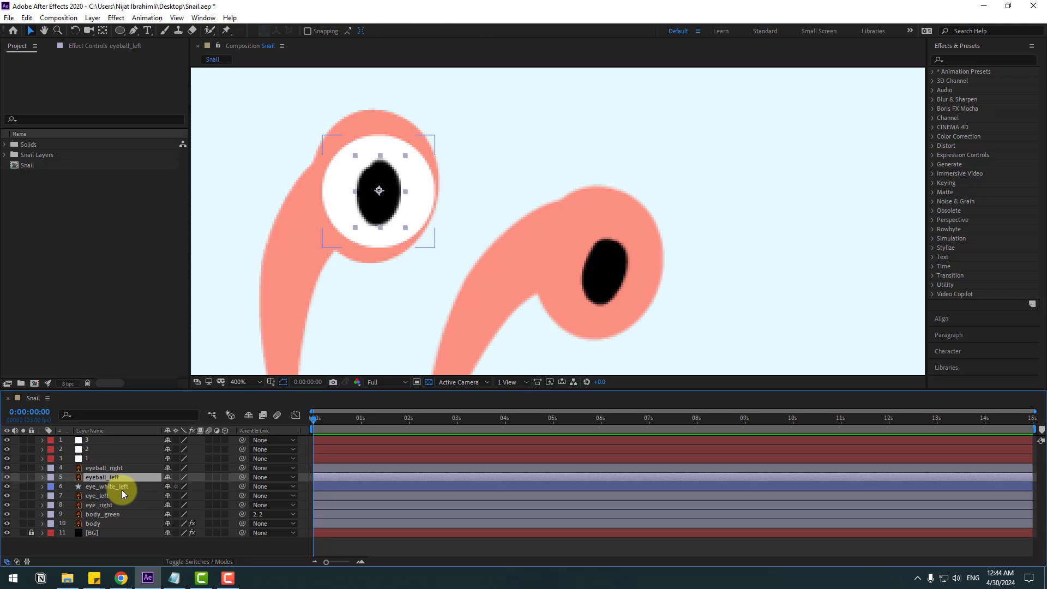
{"action": "left_click", "coordinate": [110, 489]}
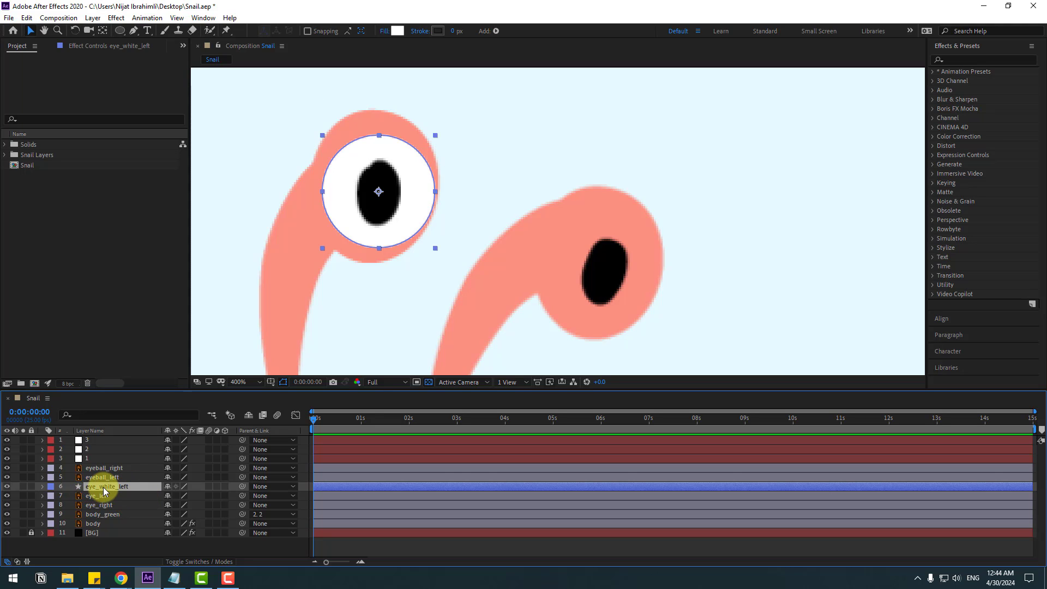
{"action": "key", "text": "ctrl+d"}
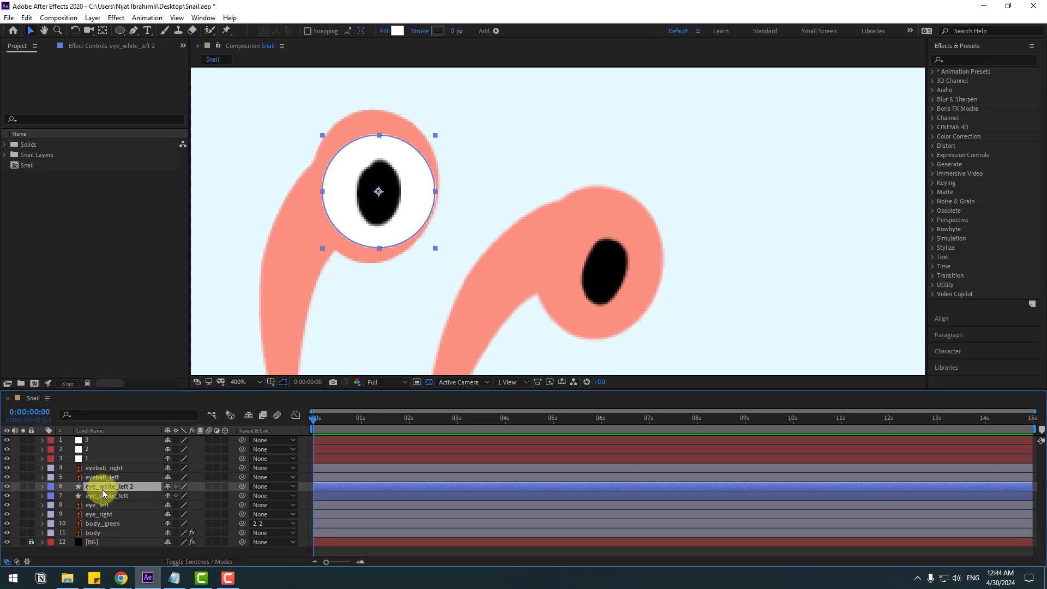
Place eyeball_left between the eye whites and set its TrkMat to Alpha Matte eye_white_left 2
{"action": "left_click", "coordinate": [106, 479]}
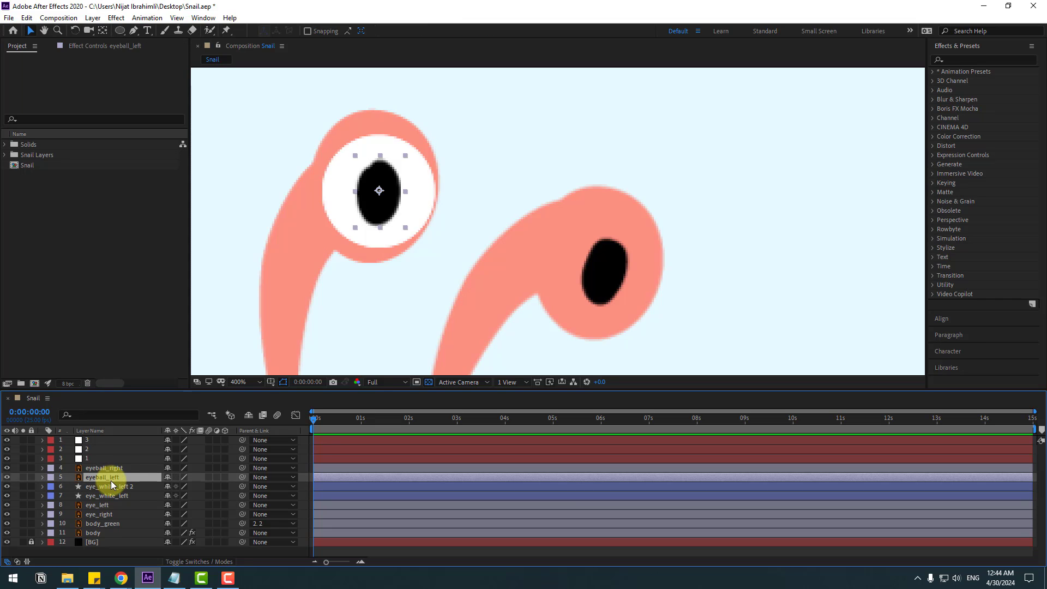
{"action": "left_click_drag", "start_coordinate": [109, 476], "coordinate": [112, 490]}
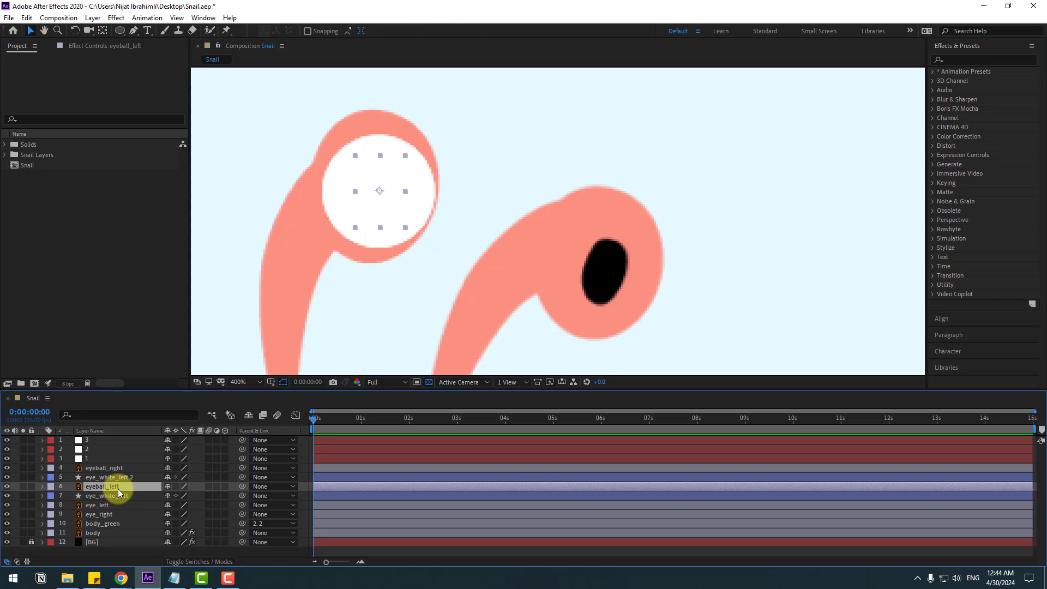
{"action": "left_click", "coordinate": [186, 561]}
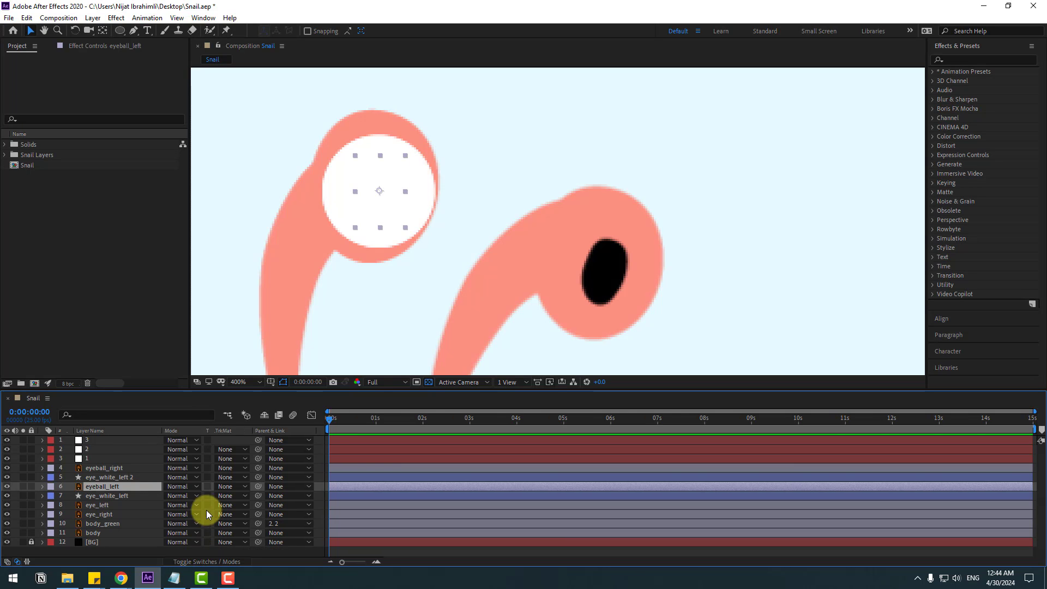
{"action": "left_click", "coordinate": [228, 491]}
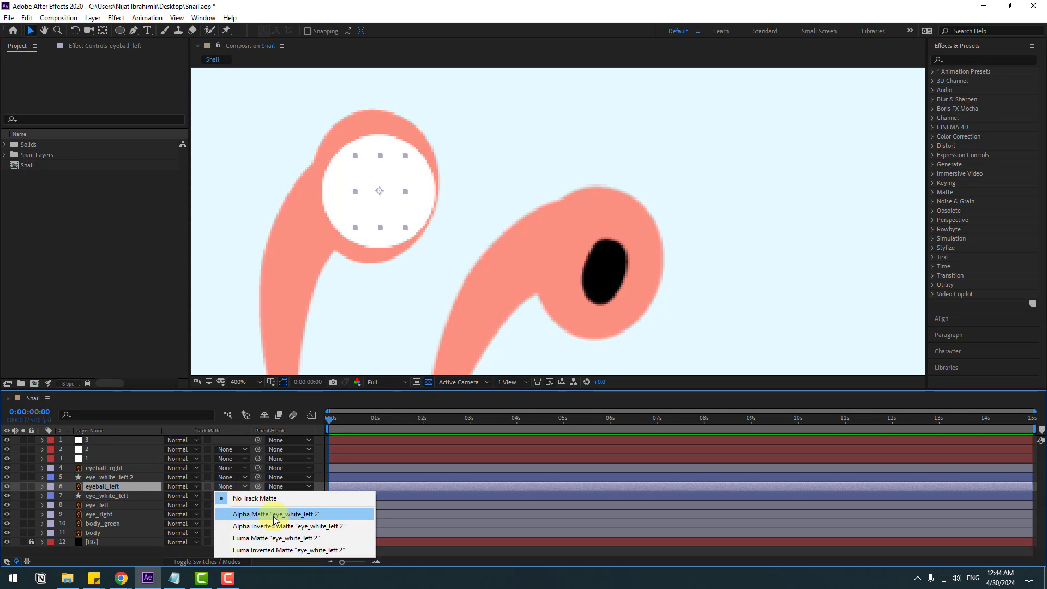
{"action": "left_click", "coordinate": [338, 514]}
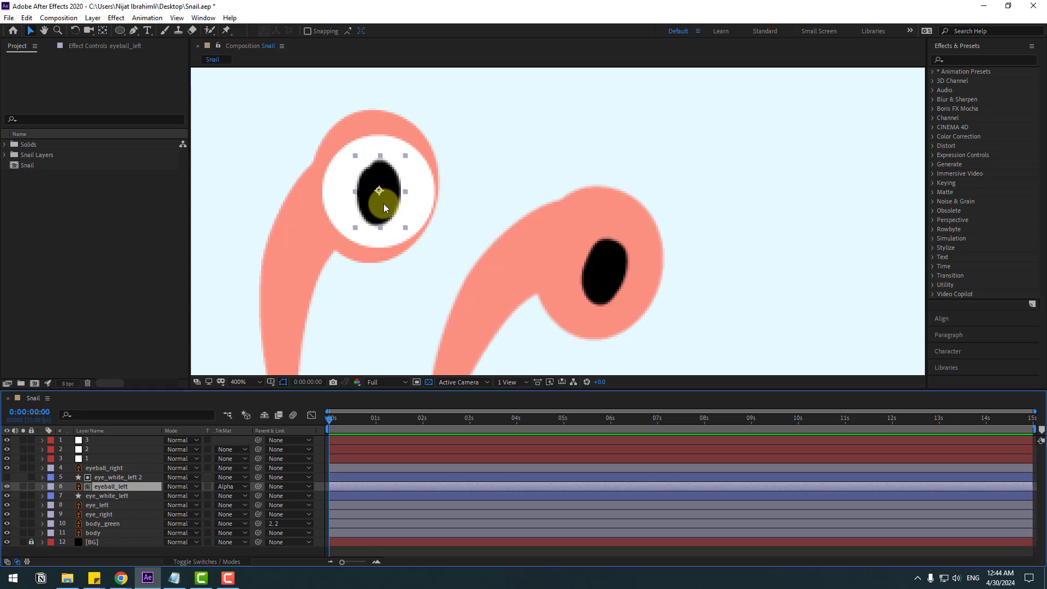
Parent eye_white_left 2 to eye_white_left
{"action": "left_click_drag", "start_coordinate": [384, 205], "coordinate": [416, 188]}
{"action": "key", "text": "ctrl+z"}
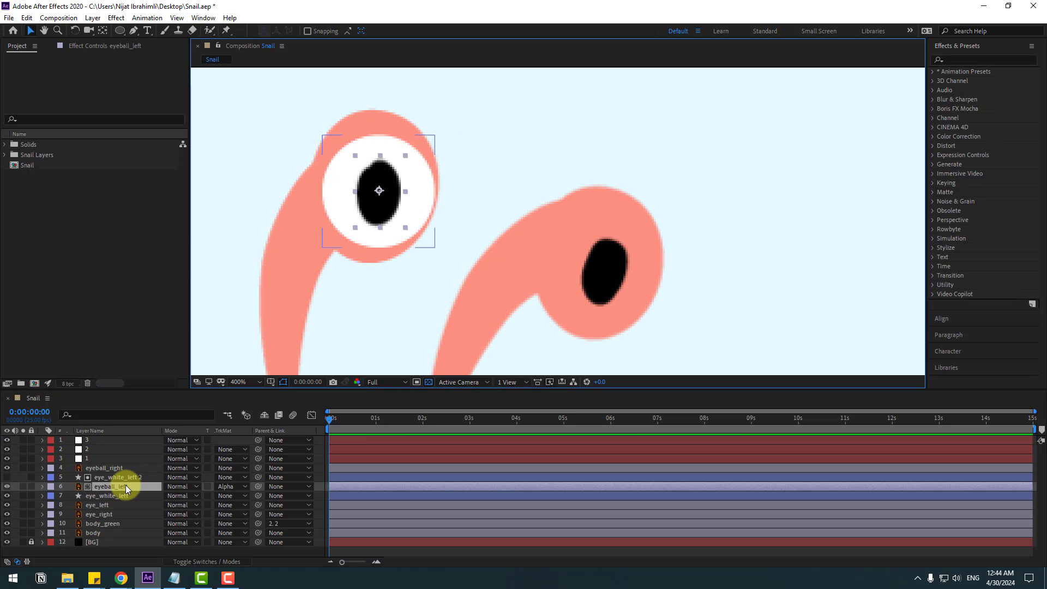
{"action": "left_click", "coordinate": [115, 477]}
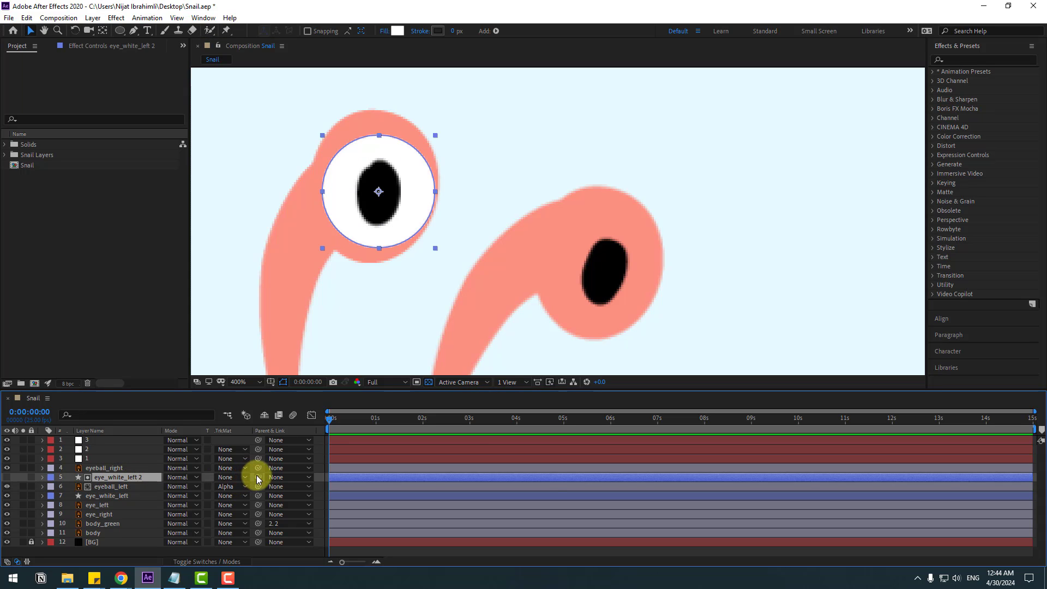
{"action": "left_click_drag", "start_coordinate": [258, 477], "coordinate": [119, 494]}
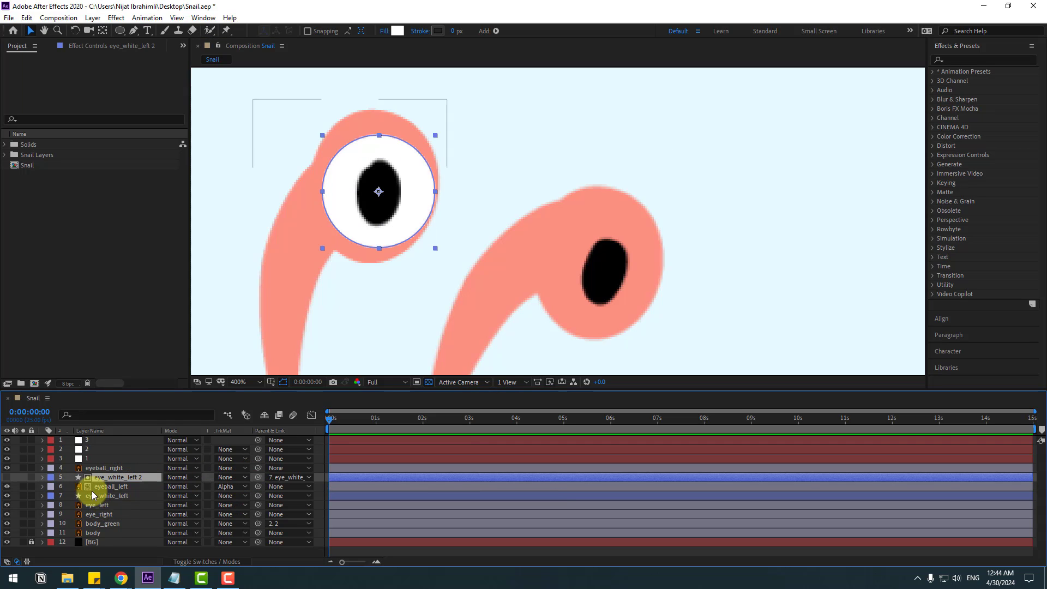
Finish parenting the copy to eye_white_left and set a starting Scale keyframe at frame 11
{"action": "left_click", "coordinate": [105, 499]}
{"action": "key", "text": "s"}
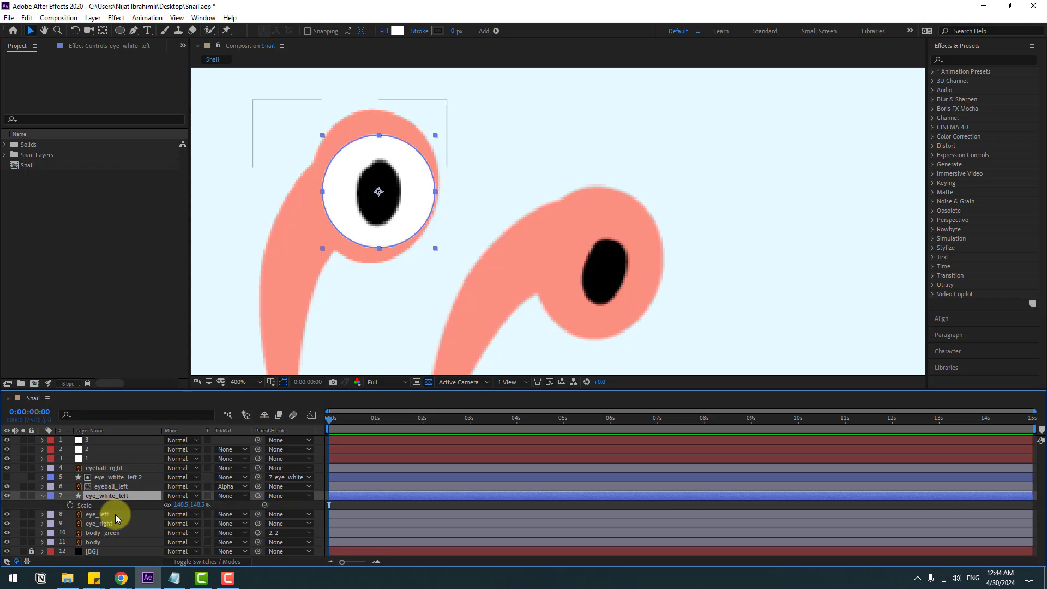
{"action": "left_click", "coordinate": [349, 419]}
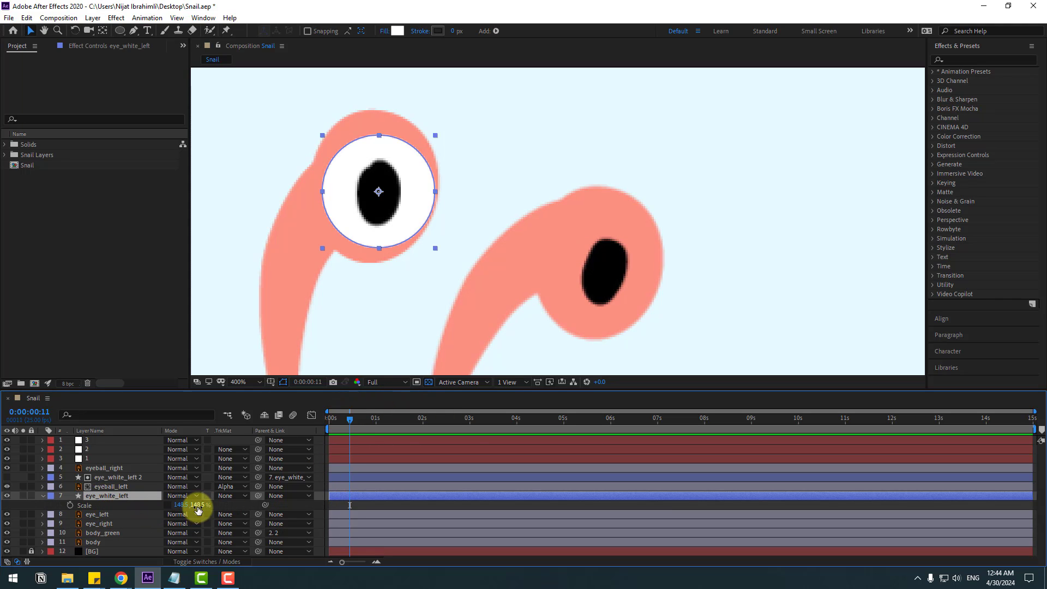
{"action": "left_click_drag", "start_coordinate": [198, 510], "coordinate": [174, 511]}
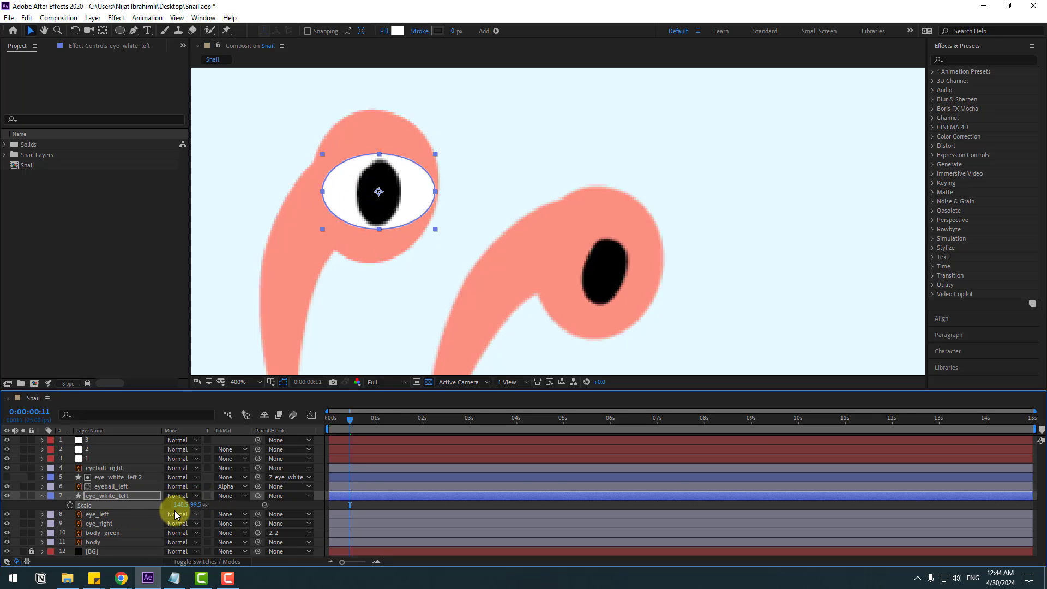
{"action": "key", "text": "ctrl+z"}
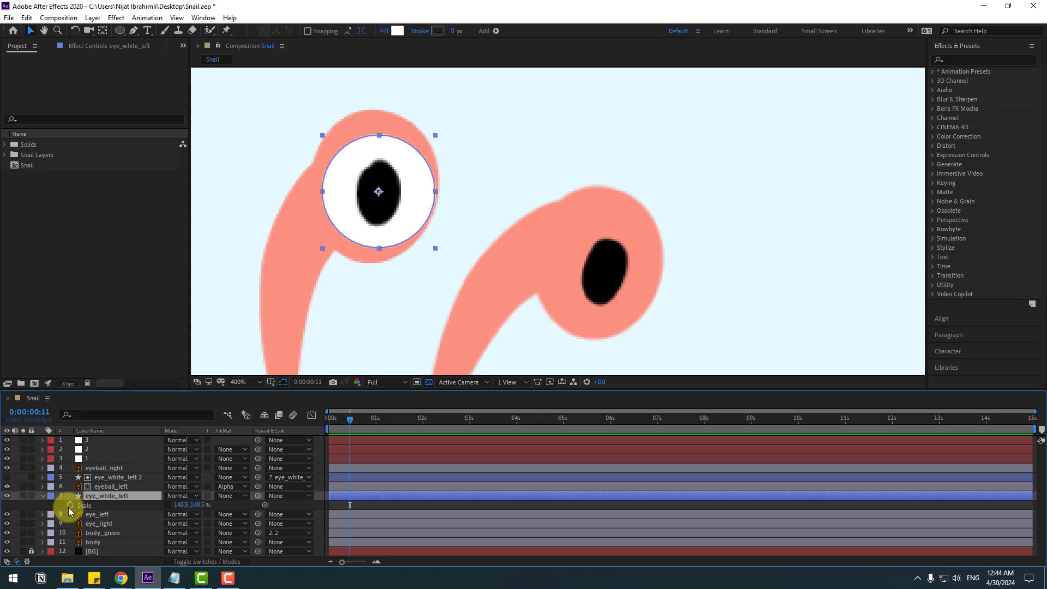
{"action": "left_click", "coordinate": [69, 506]}
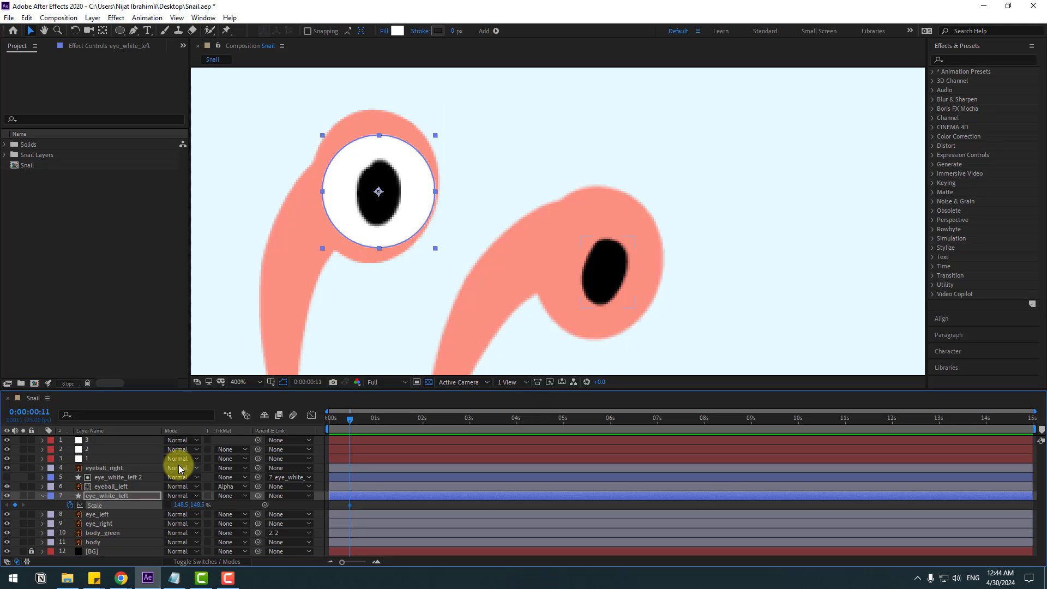
Keyframe the blink: Scale height 5% at frame 14, back to 148.5 at frame 17, with Easy Ease
{"action": "key", "text": "Page_Down"}
{"action": "key", "text": "Page_Down"}
{"action": "key", "text": "Page_Down"}
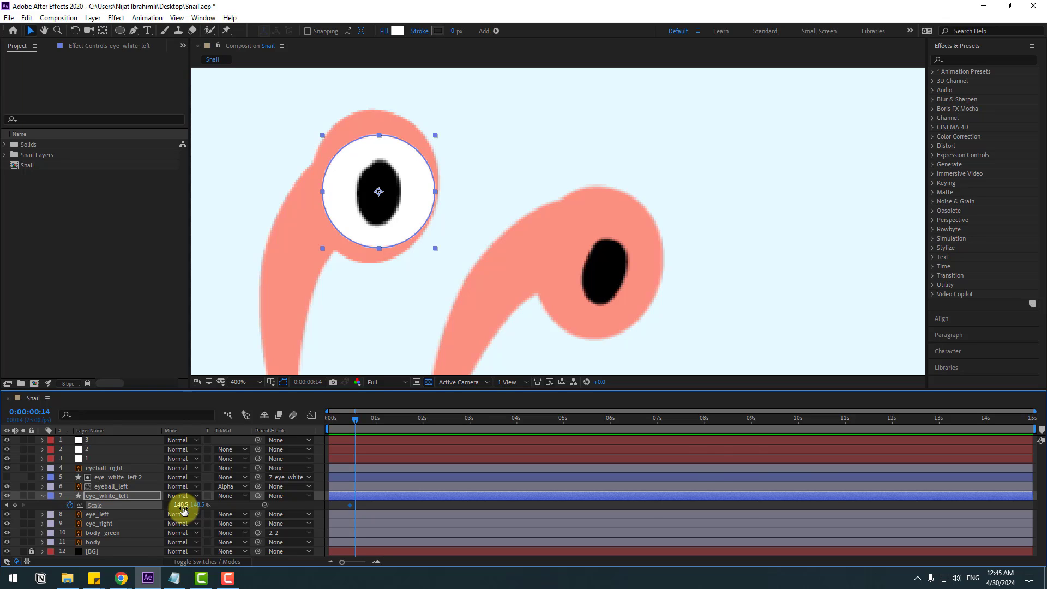
{"action": "key", "text": "Page_Down"}
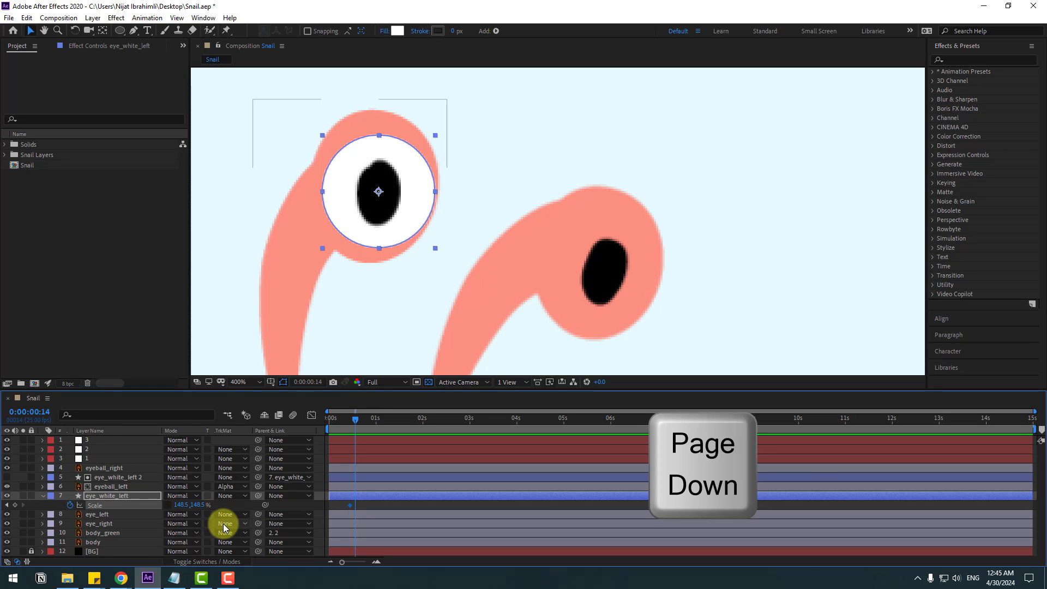
{"action": "left_click", "coordinate": [201, 506]}
{"action": "type", "text": "5"}
{"action": "key", "text": "Return"}
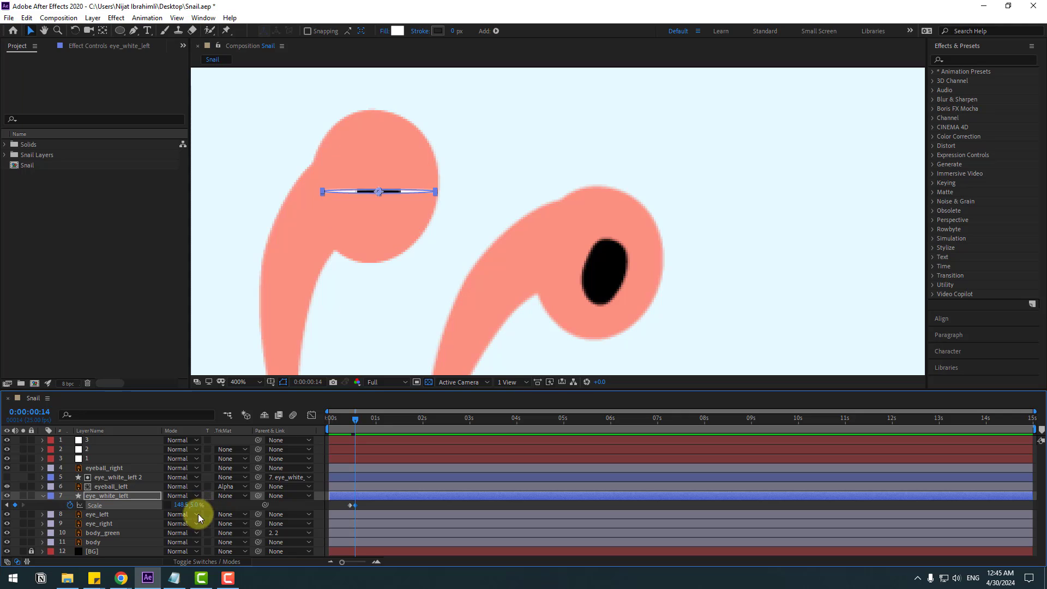
{"action": "key", "text": "Page_Down"}
{"action": "key", "text": "Page_Down"}
{"action": "key", "text": "Page_Down"}
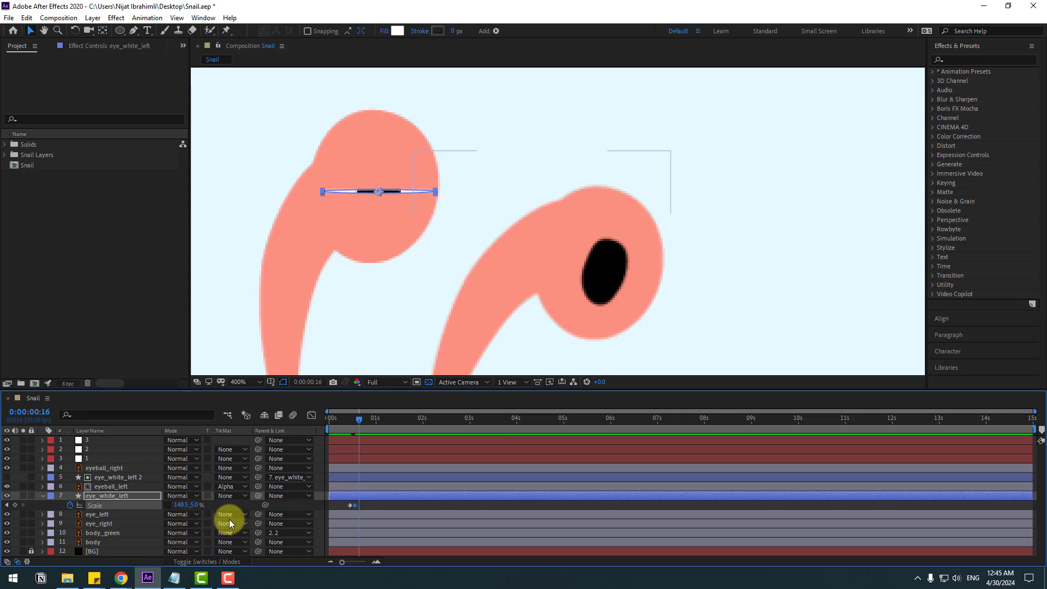
{"action": "left_click", "coordinate": [349, 505]}
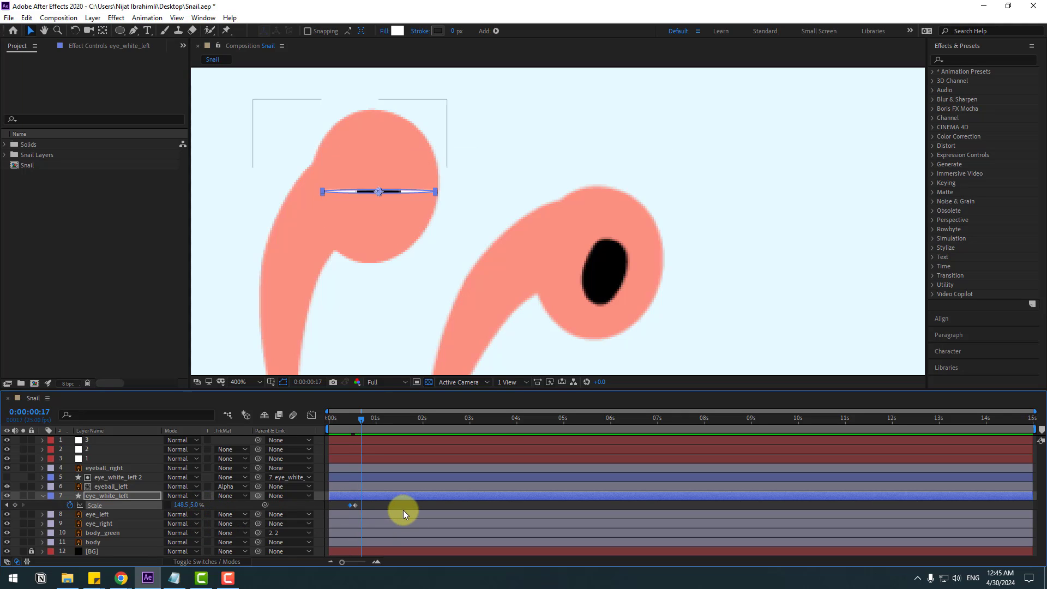
{"action": "key", "text": "ctrl+c"}
{"action": "key", "text": "ctrl+v"}
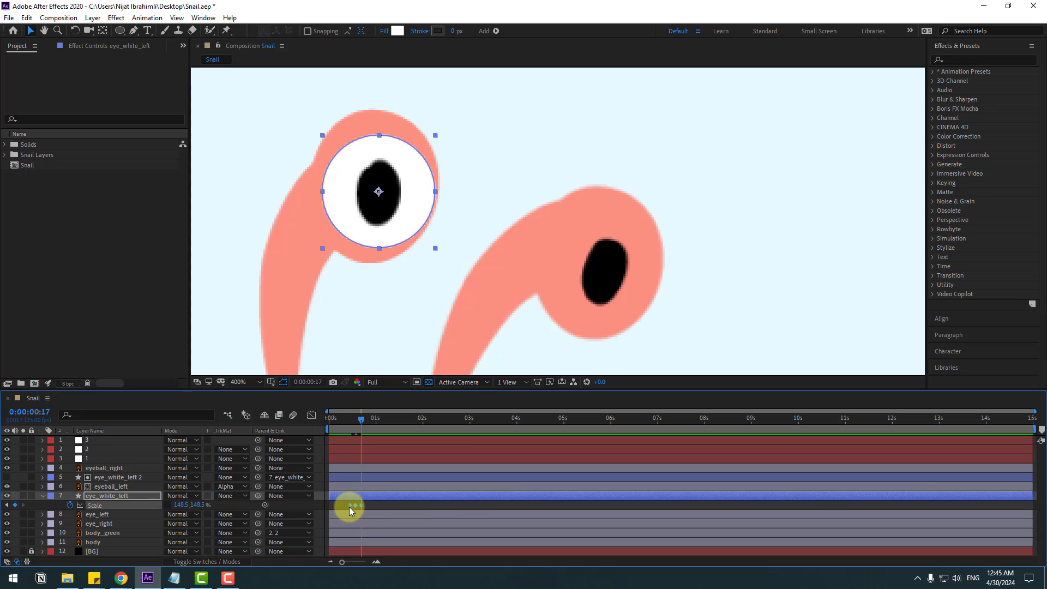
{"action": "right_click", "coordinate": [349, 506]}
{"action": "mouse_move", "coordinate": [358, 498]}
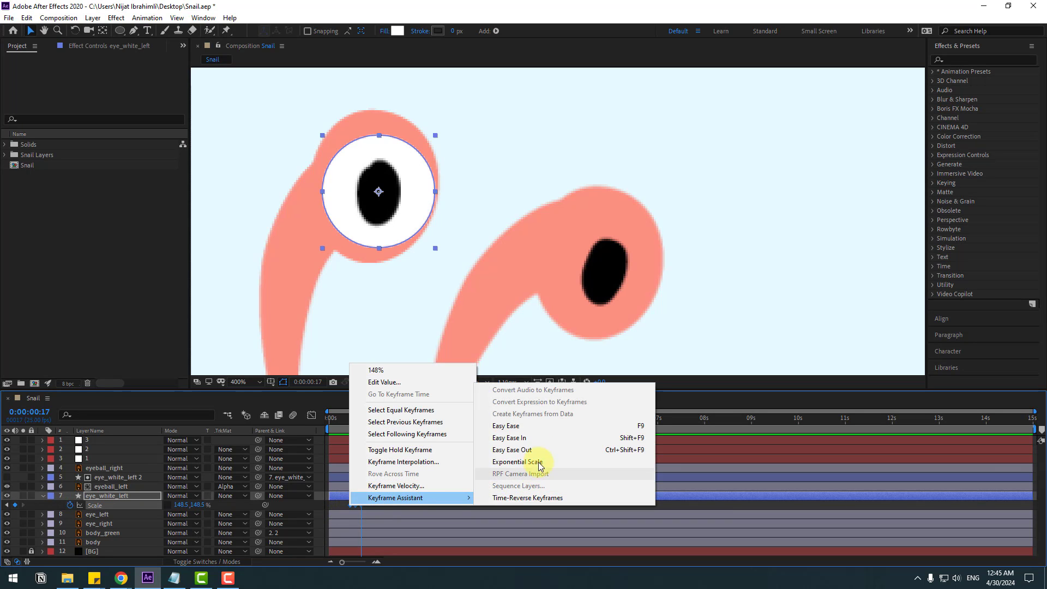
{"action": "left_click", "coordinate": [633, 422]}
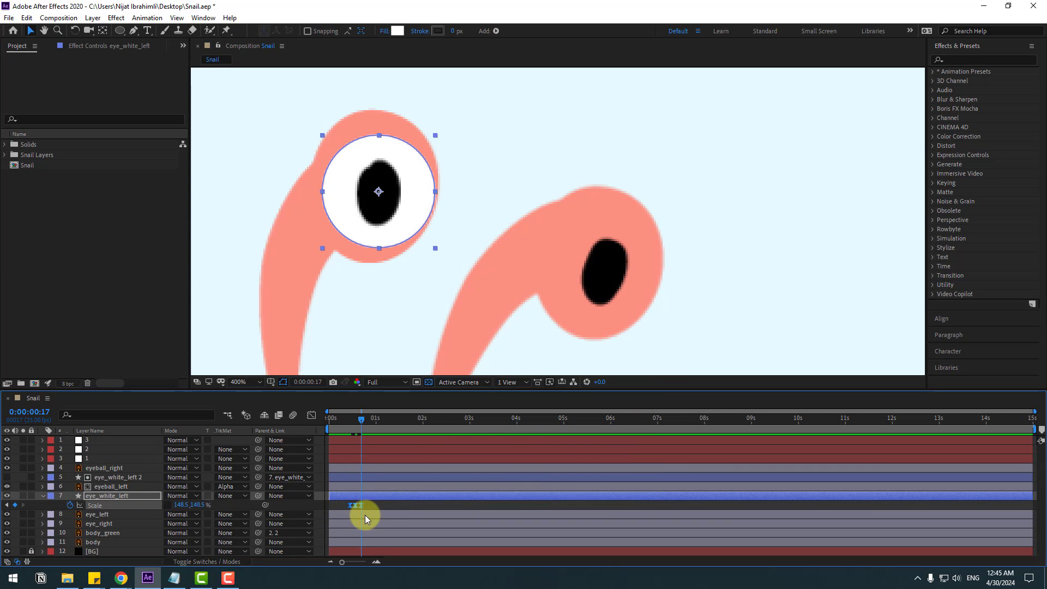
Paste the blink at about 1s, 3:05, 4:14, 6:00, 7:14 and 9:03
{"action": "left_click", "coordinate": [376, 420]}
{"action": "key", "text": "ctrl+v"}
{"action": "left_click_drag", "start_coordinate": [404, 421], "coordinate": [479, 421]}
{"action": "left_click", "coordinate": [543, 419]}
{"action": "key", "text": "ctrl+v"}
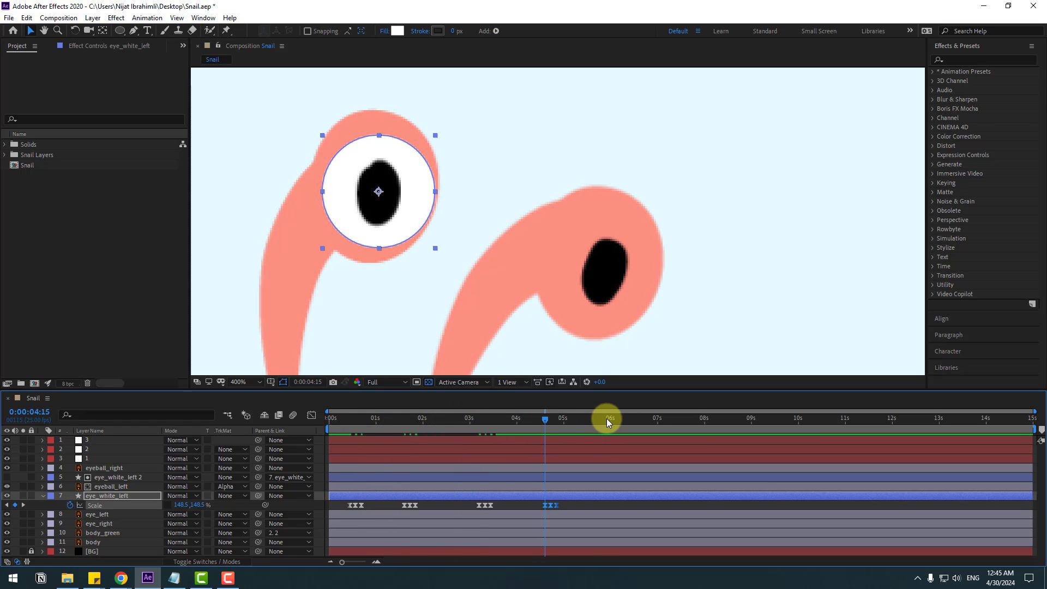
{"action": "left_click", "coordinate": [609, 418]}
{"action": "key", "text": "ctrl+v"}
{"action": "left_click", "coordinate": [683, 422]}
{"action": "key", "text": "ctrl+v"}
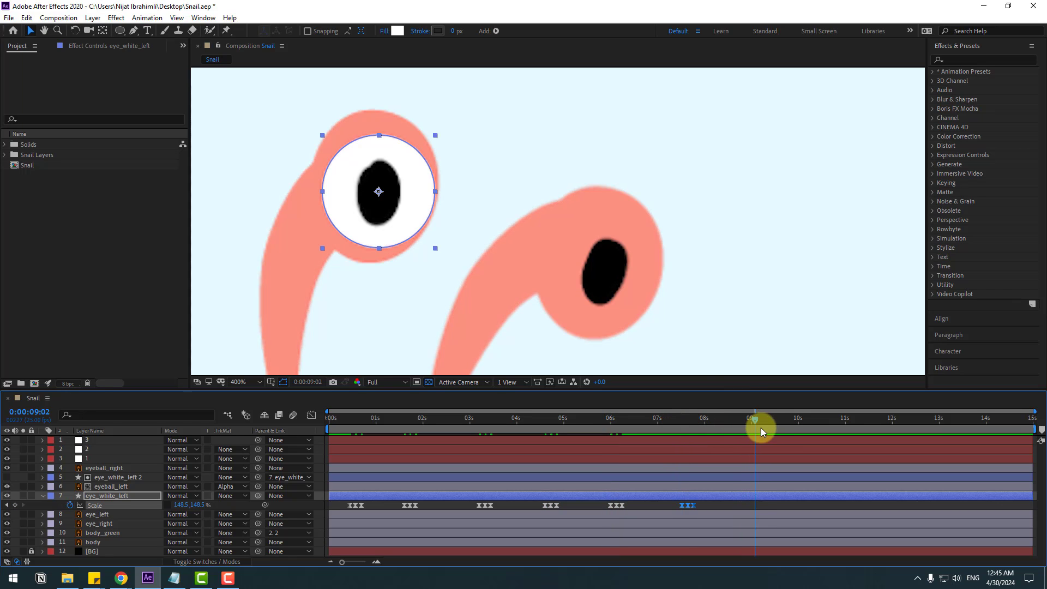
{"action": "left_click", "coordinate": [758, 421]}
{"action": "key", "text": "ctrl+v"}
Set the work area end at 9:20
{"action": "left_click", "coordinate": [710, 421]}
{"action": "key", "text": "n"}
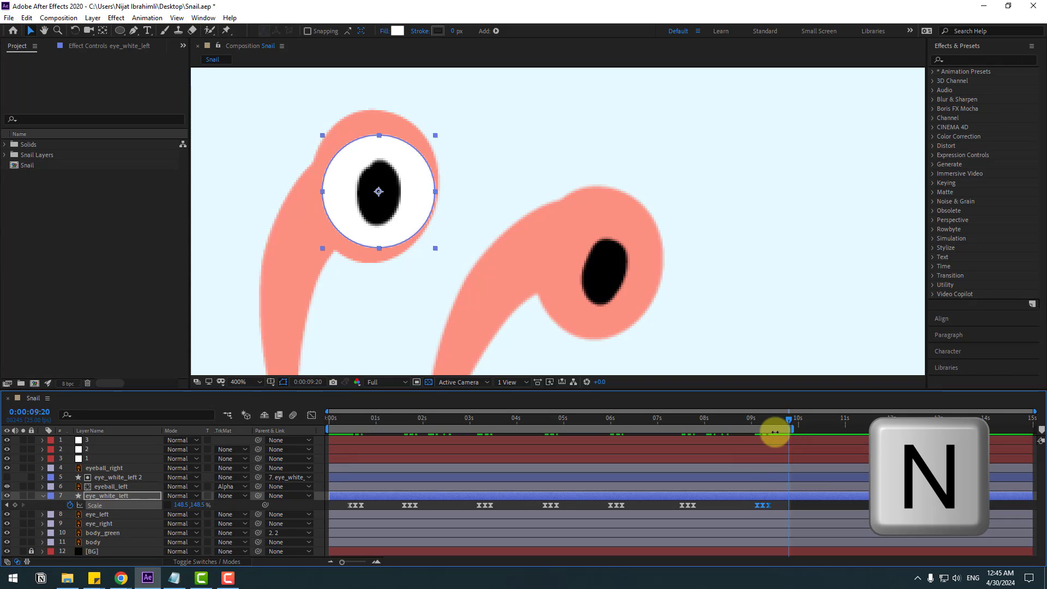
{"action": "right_click", "coordinate": [776, 430]}
Trim the comp to the work area and parent eyeball_left and eye_white_left to eye_left
{"action": "left_click", "coordinate": [792, 461]}
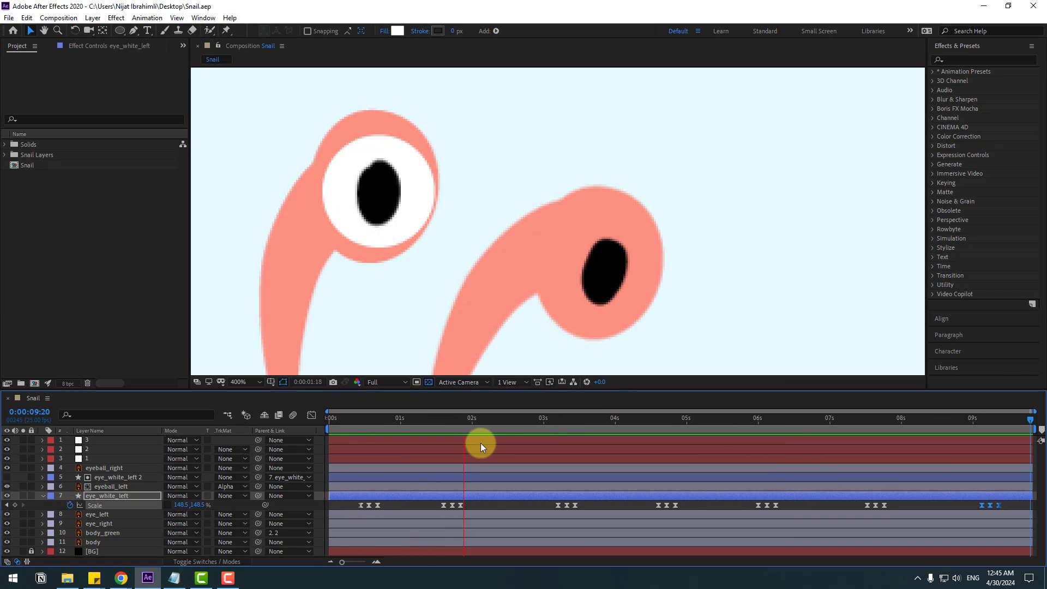
{"action": "left_click_drag", "start_coordinate": [389, 421], "coordinate": [279, 450]}
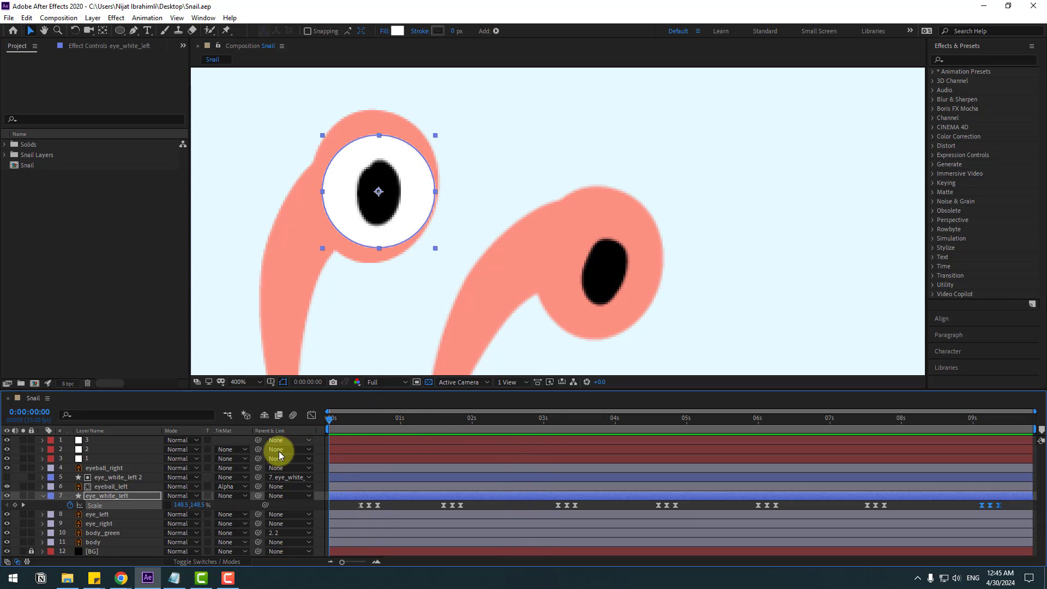
{"action": "left_click", "coordinate": [94, 496]}
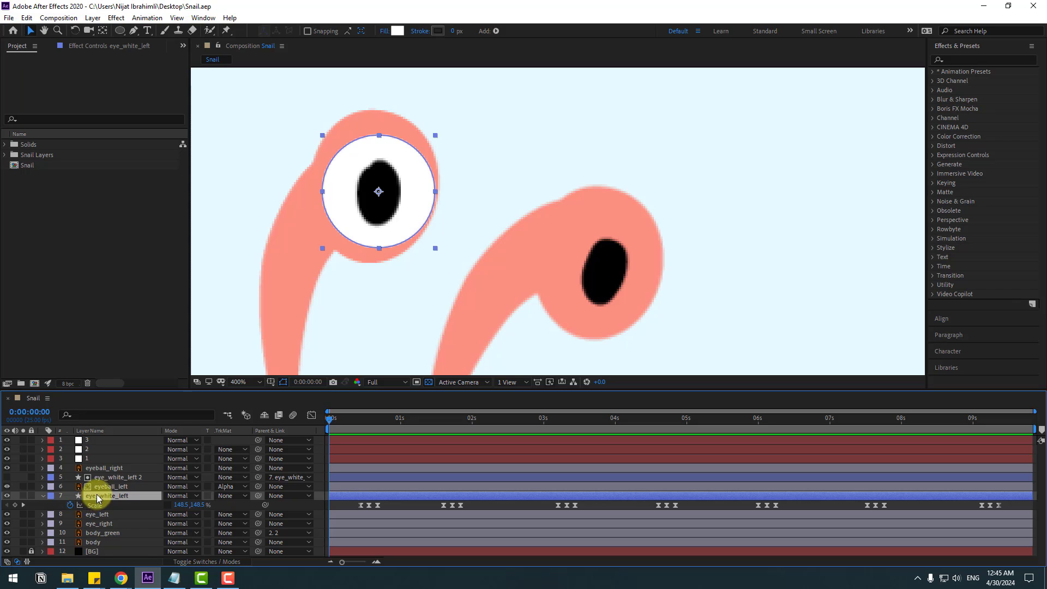
{"action": "left_click", "coordinate": [104, 487], "text": "ctrl"}
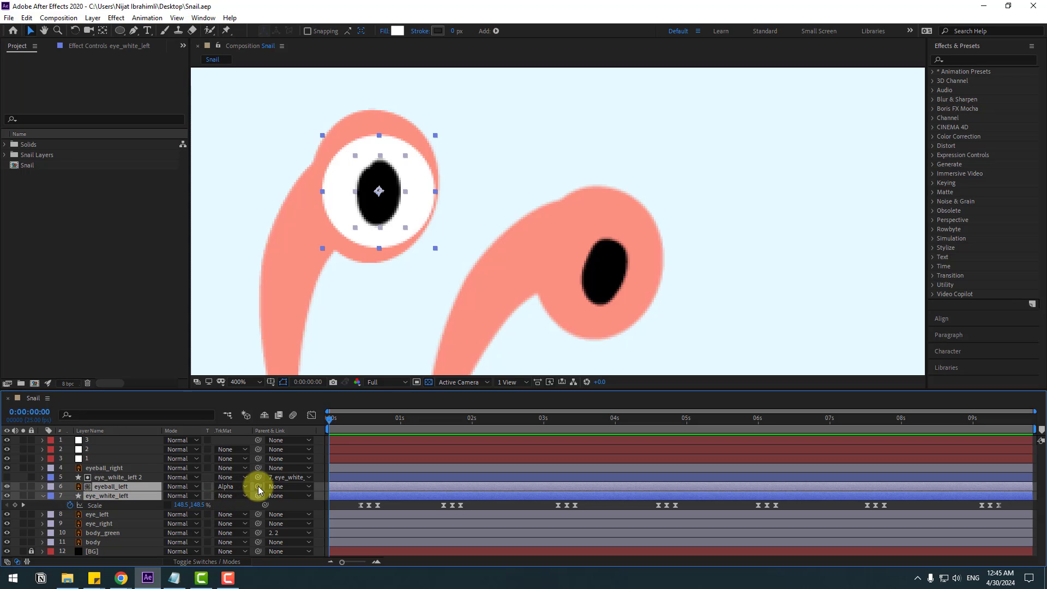
{"action": "left_click_drag", "start_coordinate": [258, 487], "coordinate": [92, 516]}
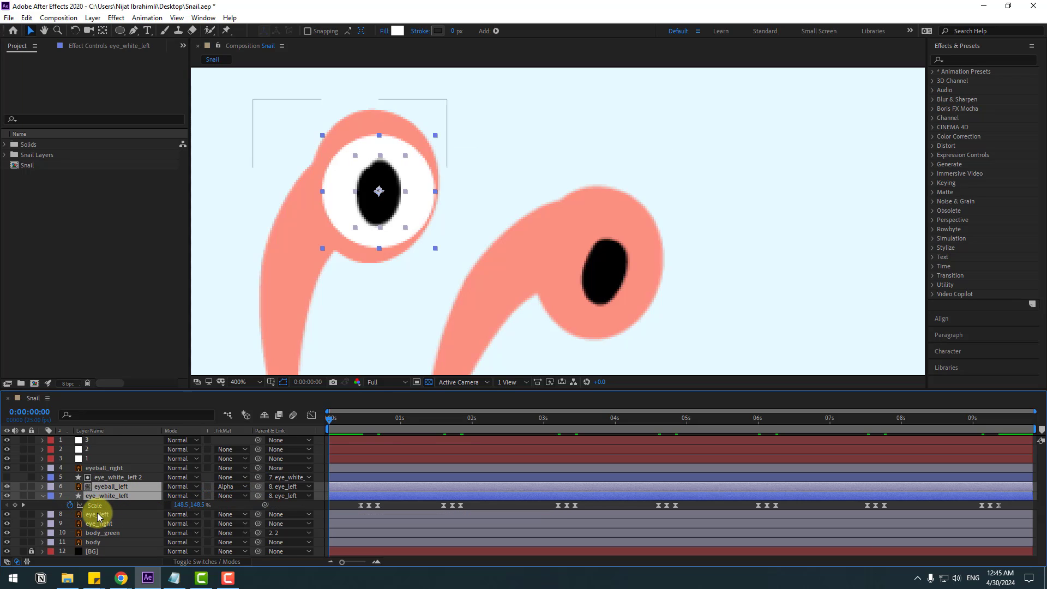
{"action": "left_click", "coordinate": [97, 515]}
{"action": "scroll", "coordinate": [371, 308], "scroll_direction": "down", "scroll_amount": 2}
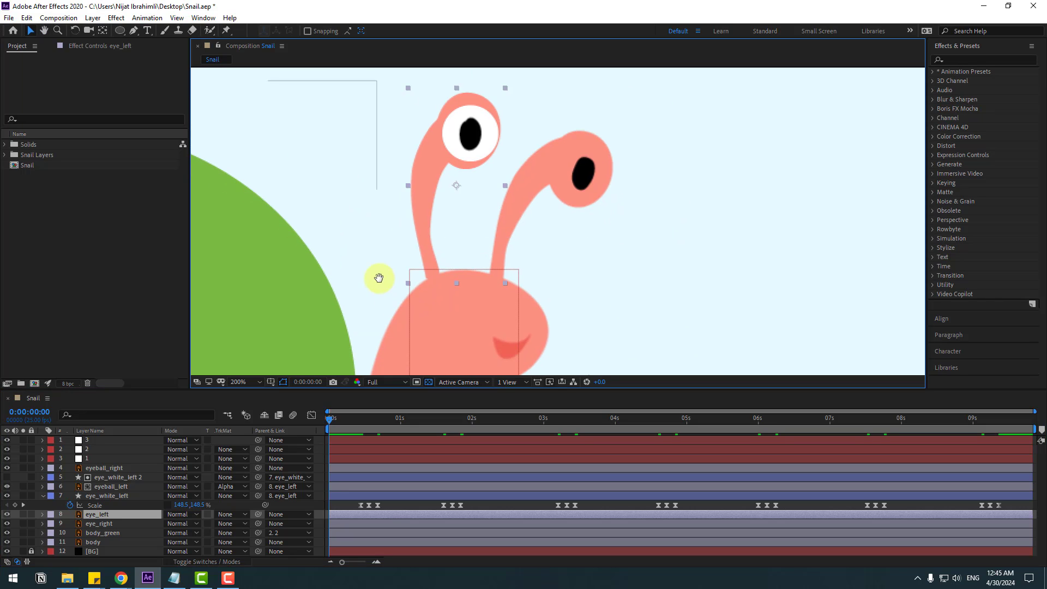
Move eye_left's anchor point down to the stalk base and test its rotation
{"action": "left_click", "coordinate": [102, 31]}
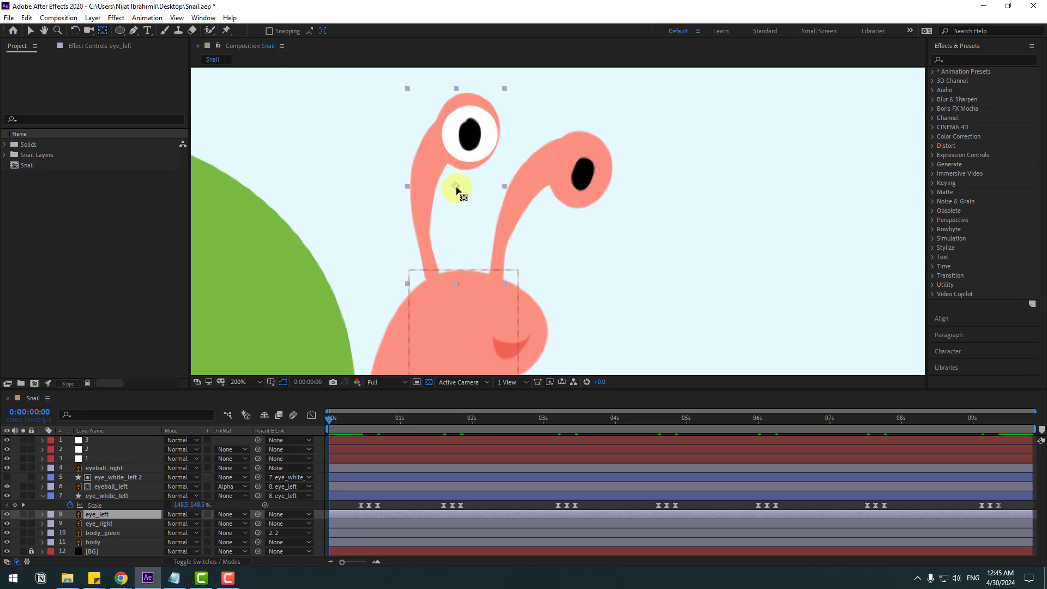
{"action": "left_click_drag", "start_coordinate": [457, 188], "coordinate": [432, 282]}
{"action": "left_click", "coordinate": [104, 515]}
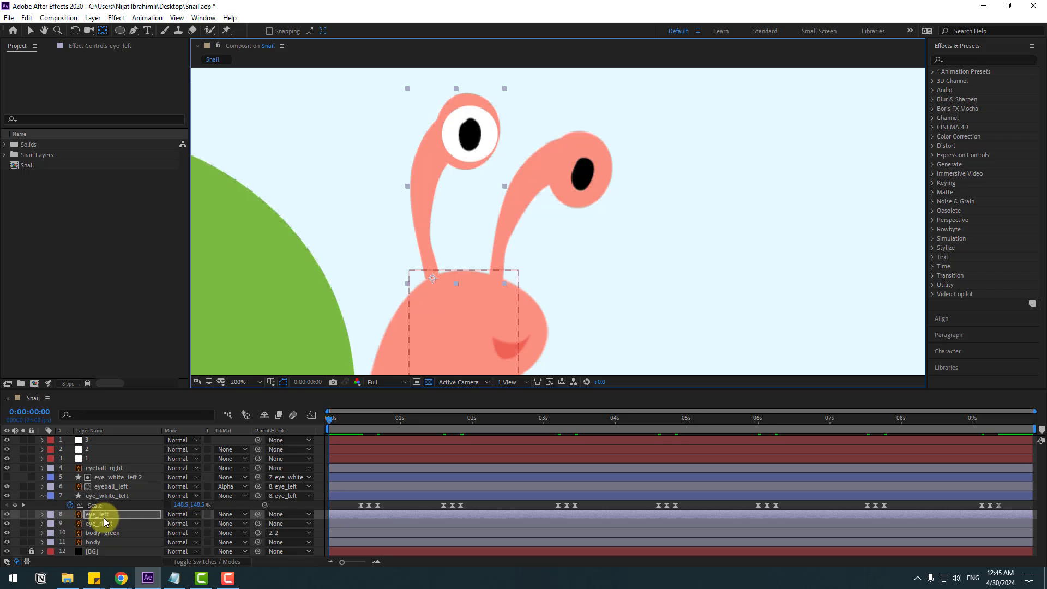
{"action": "key", "text": "r"}
{"action": "left_click_drag", "start_coordinate": [178, 524], "coordinate": [178, 524]}
{"action": "left_click", "coordinate": [84, 70]}
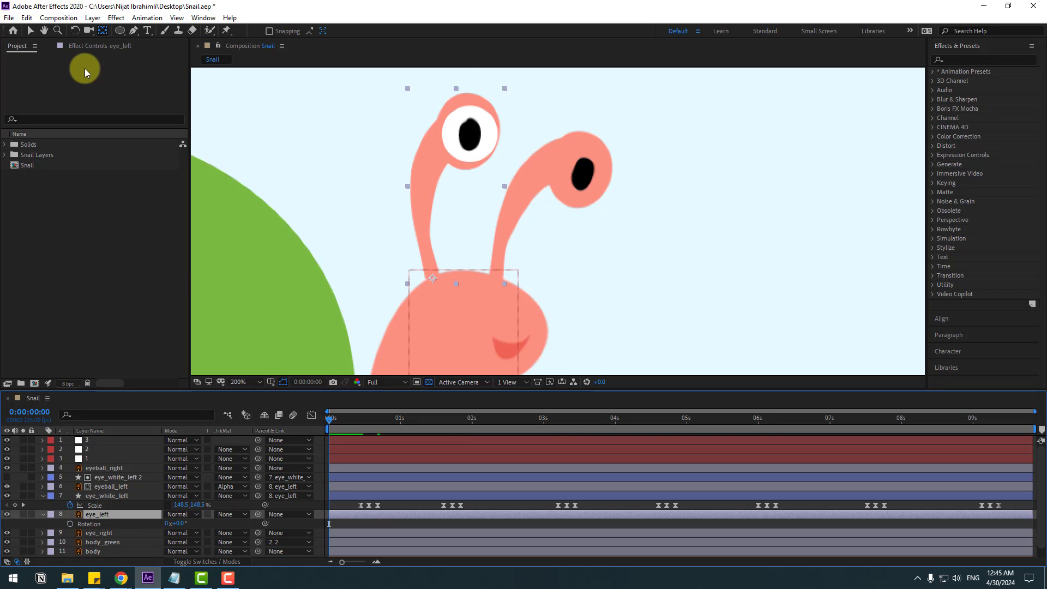
{"action": "left_click", "coordinate": [33, 32]}
Parent eye_left to null layer 1 and check that it follows the head
{"action": "scroll", "coordinate": [459, 222], "scroll_direction": "down", "scroll_amount": 2}
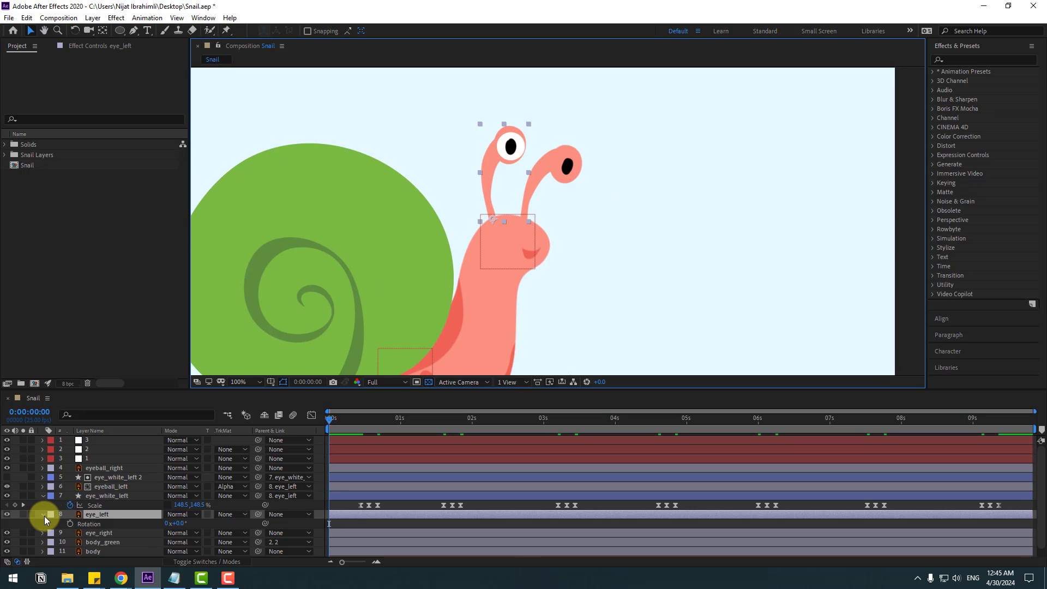
{"action": "left_click", "coordinate": [43, 515]}
{"action": "left_click_drag", "start_coordinate": [258, 515], "coordinate": [87, 462]}
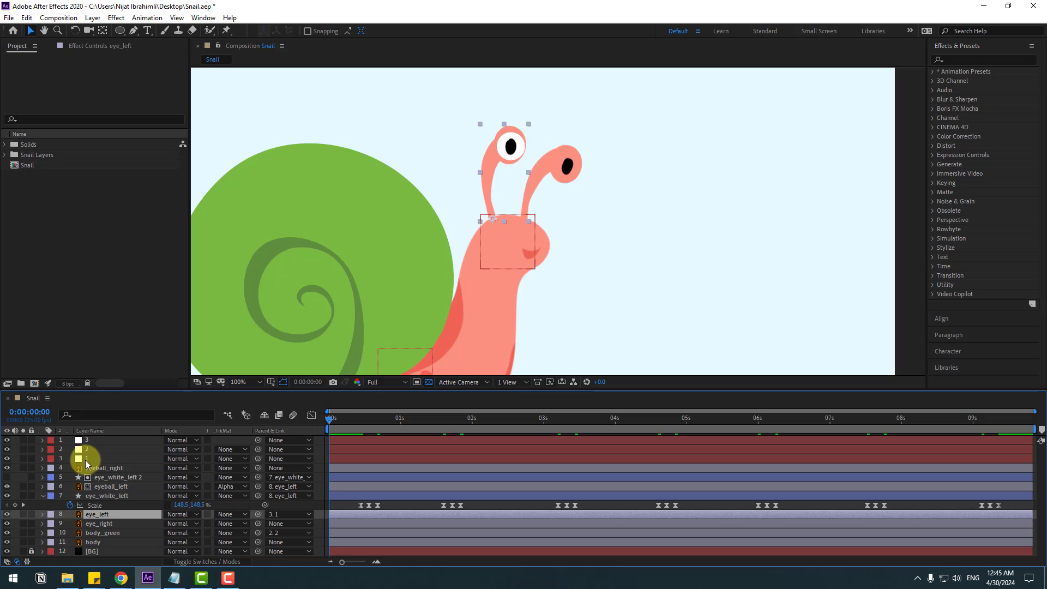
{"action": "left_click", "coordinate": [85, 460]}
{"action": "left_click_drag", "start_coordinate": [519, 241], "coordinate": [542, 229]}
{"action": "key", "text": "ctrl+z"}
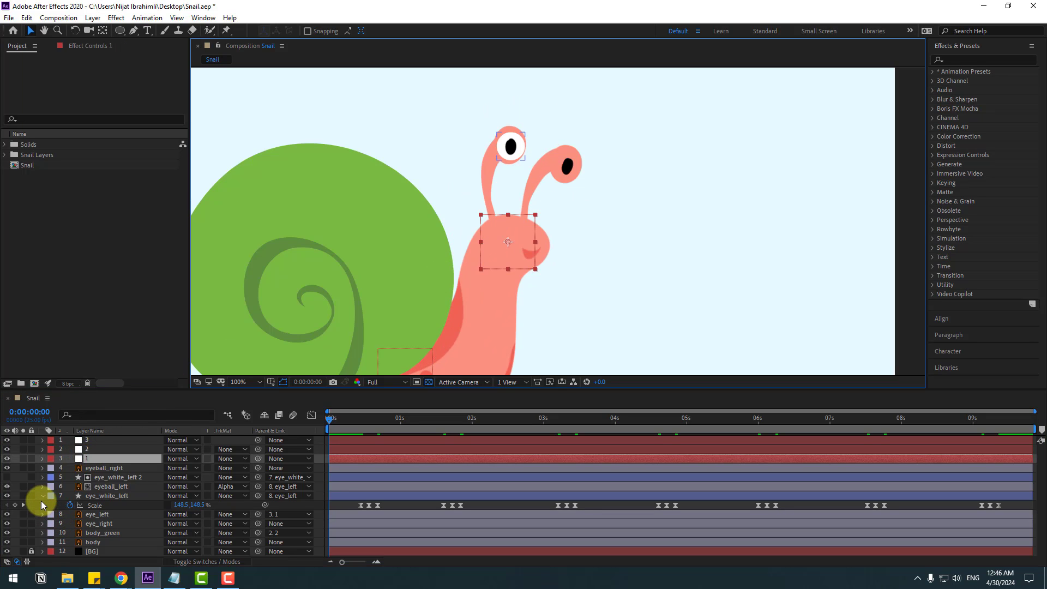
{"action": "left_click", "coordinate": [42, 496]}
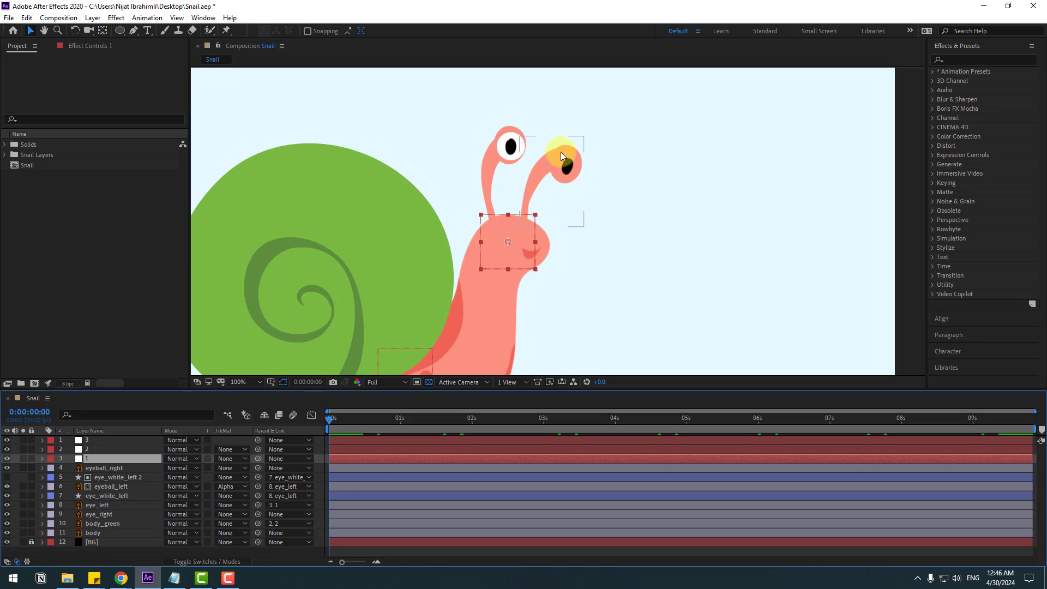
{"action": "left_click", "coordinate": [107, 496]}
Duplicate eye_white_left above eyeball_right, move it over the right eye, and rename it eye_white_right
{"action": "key", "text": "ctrl+d"}
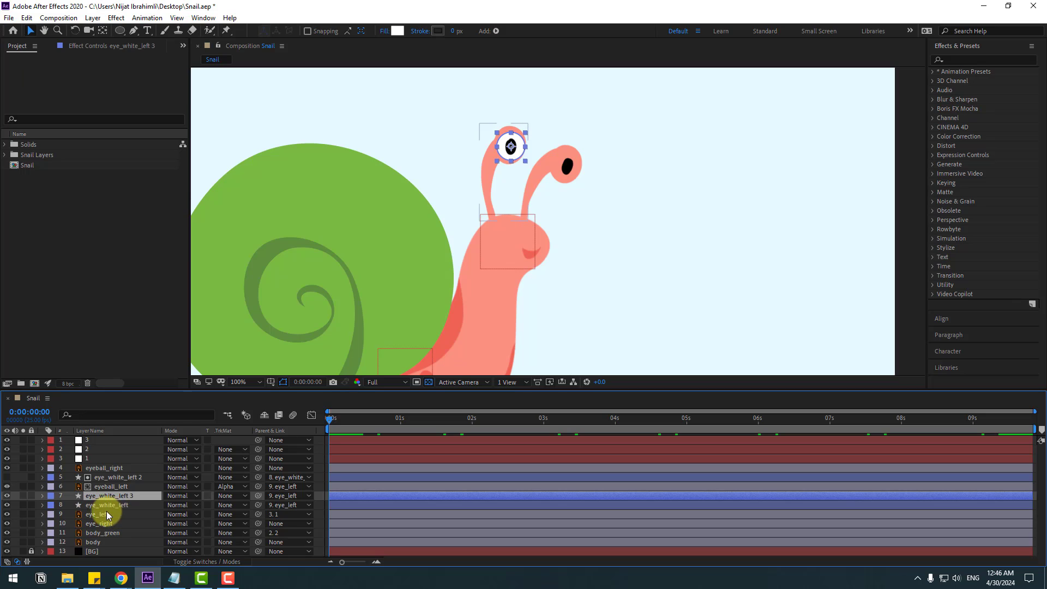
{"action": "left_click_drag", "start_coordinate": [103, 498], "coordinate": [122, 466]}
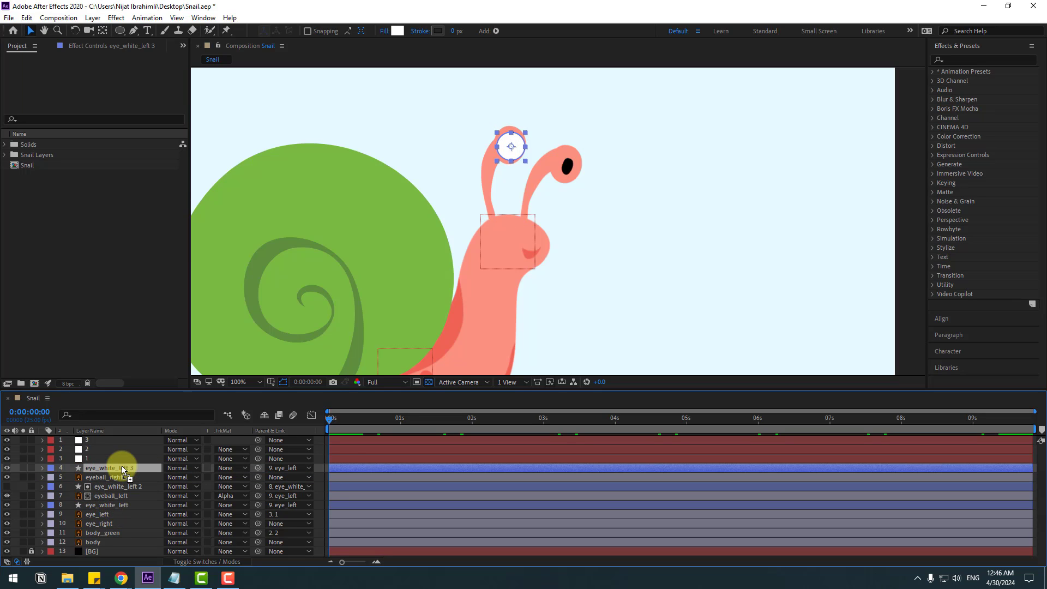
{"action": "left_click_drag", "start_coordinate": [510, 157], "coordinate": [570, 166]}
{"action": "left_click", "coordinate": [126, 470]}
{"action": "key", "text": "Return"}
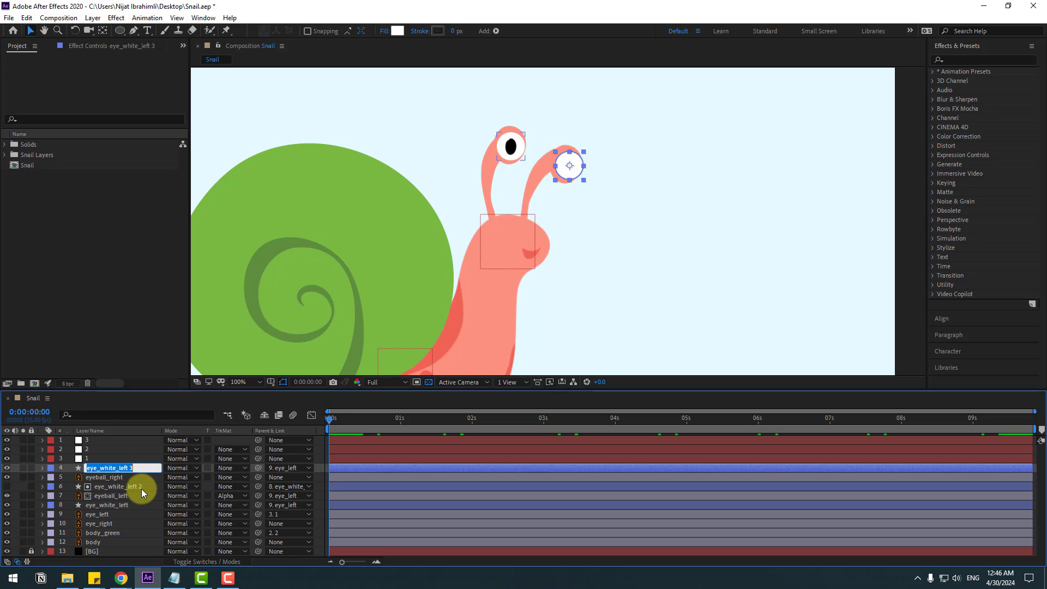
{"action": "type", "text": "eye_white_right"}
{"action": "key", "text": "Return"}
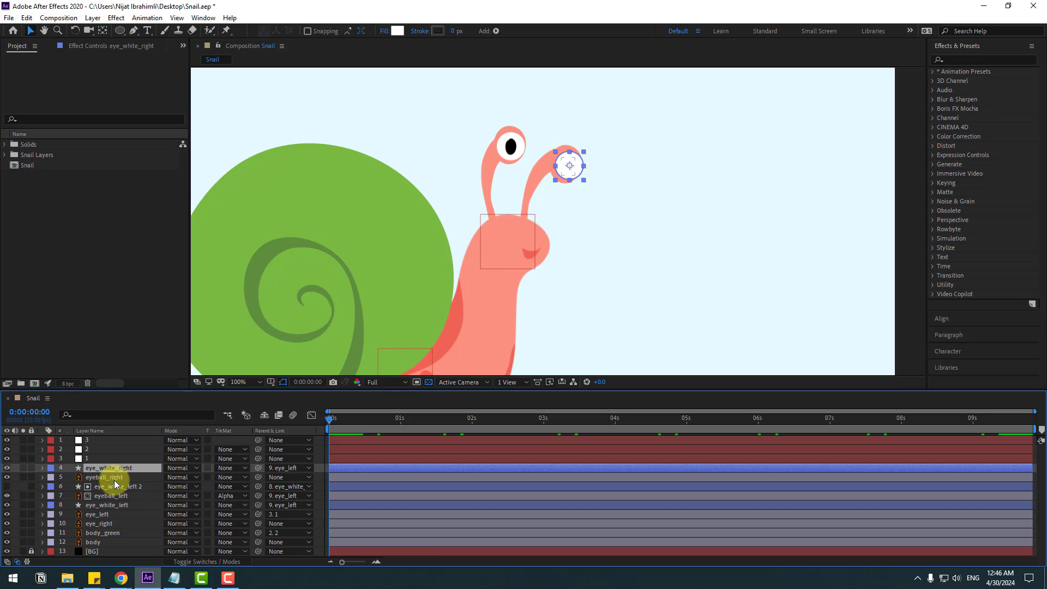
{"action": "scroll", "coordinate": [580, 210], "scroll_direction": "up", "scroll_amount": 4}
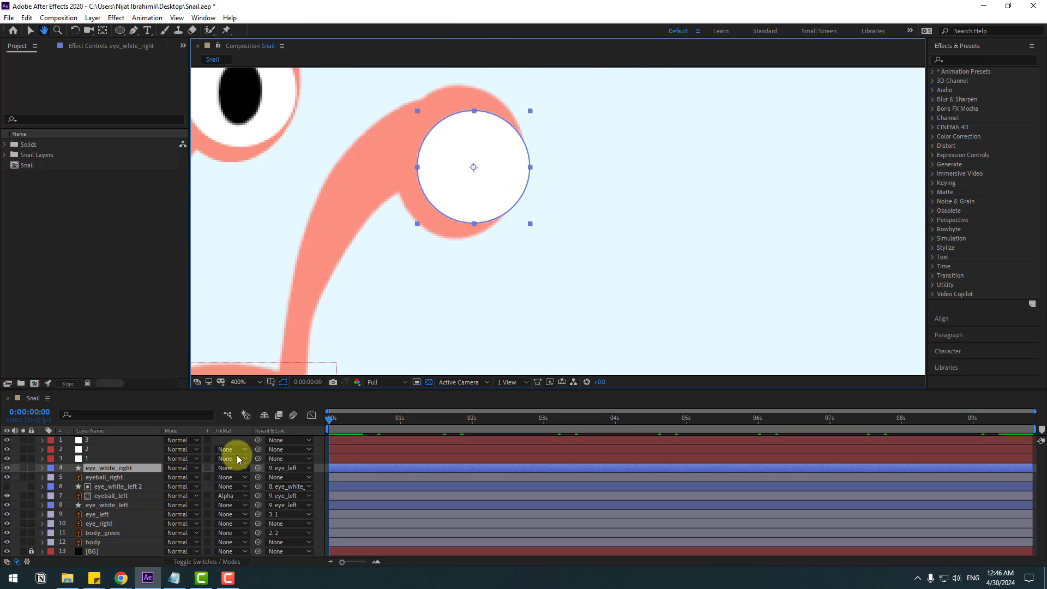
Duplicate eye_white_right and set eyeball_right, placed below the copy, to Alpha Matte
{"action": "mouse_move", "coordinate": [473, 226]}
{"action": "left_mouse_down"}
{"action": "mouse_move", "coordinate": [453, 216]}
{"action": "mouse_move", "coordinate": [464, 216]}
{"action": "left_mouse_up"}
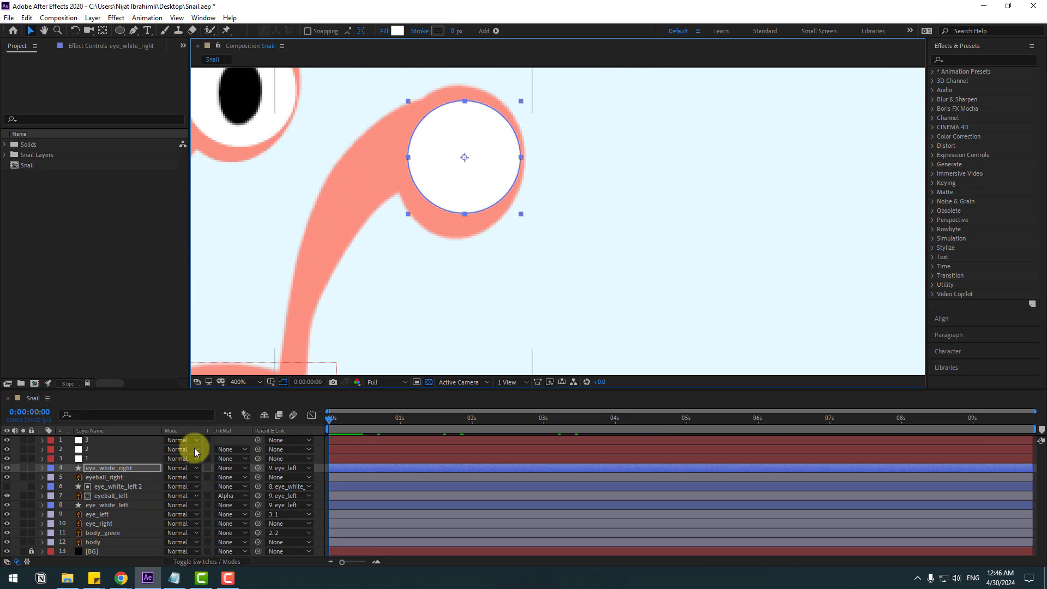
{"action": "key", "text": "ctrl+d"}
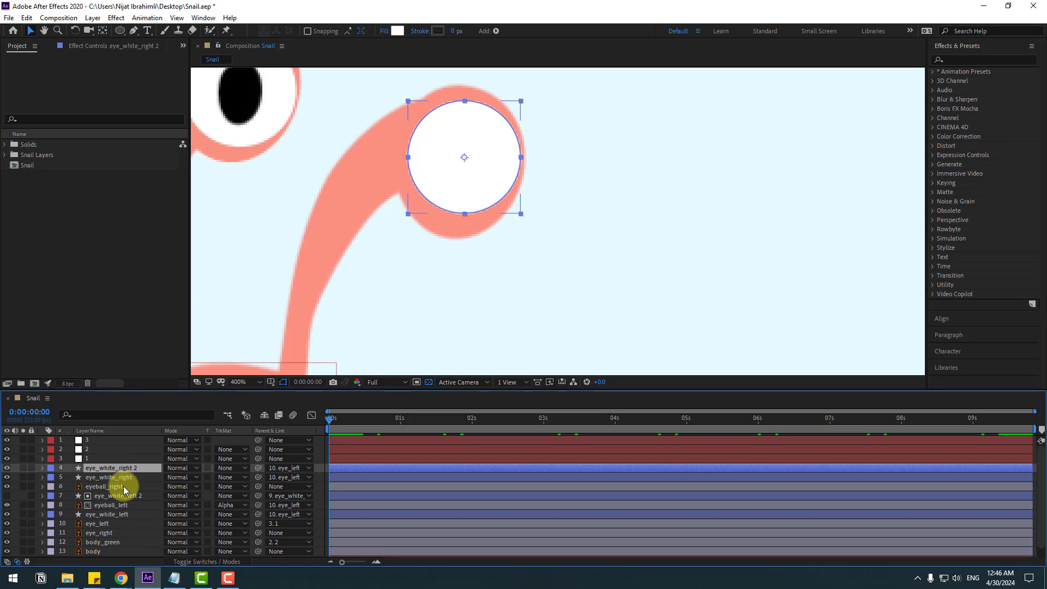
{"action": "left_click", "coordinate": [100, 489]}
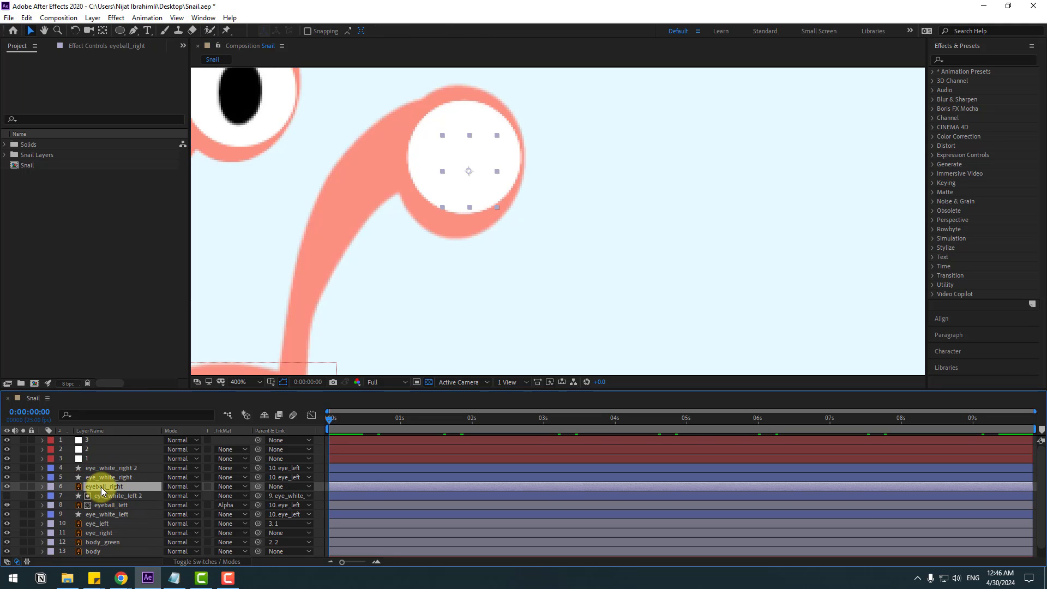
{"action": "left_click_drag", "start_coordinate": [101, 486], "coordinate": [121, 474]}
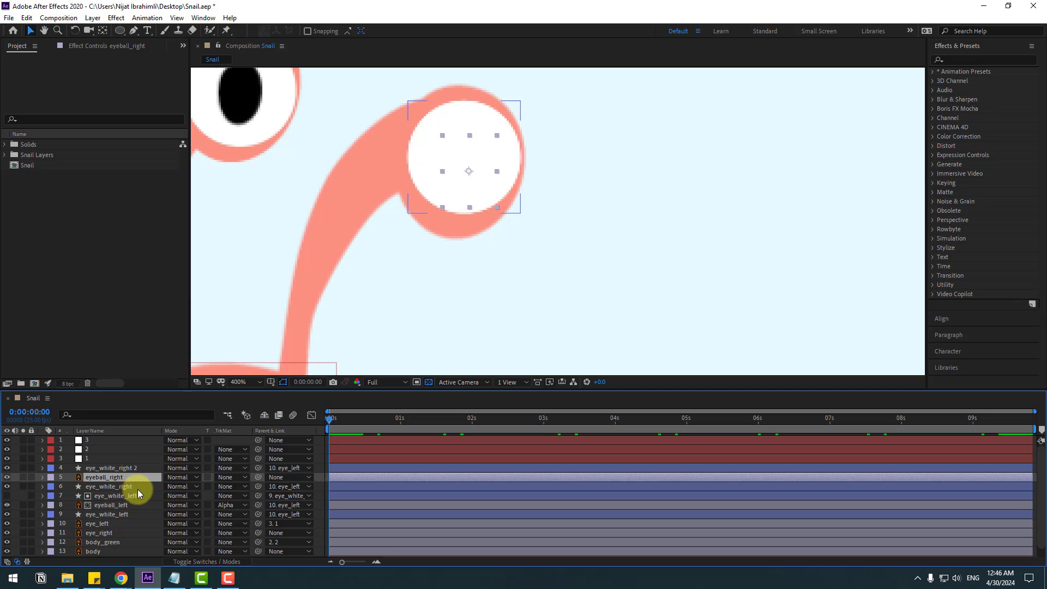
{"action": "left_click", "coordinate": [224, 477]}
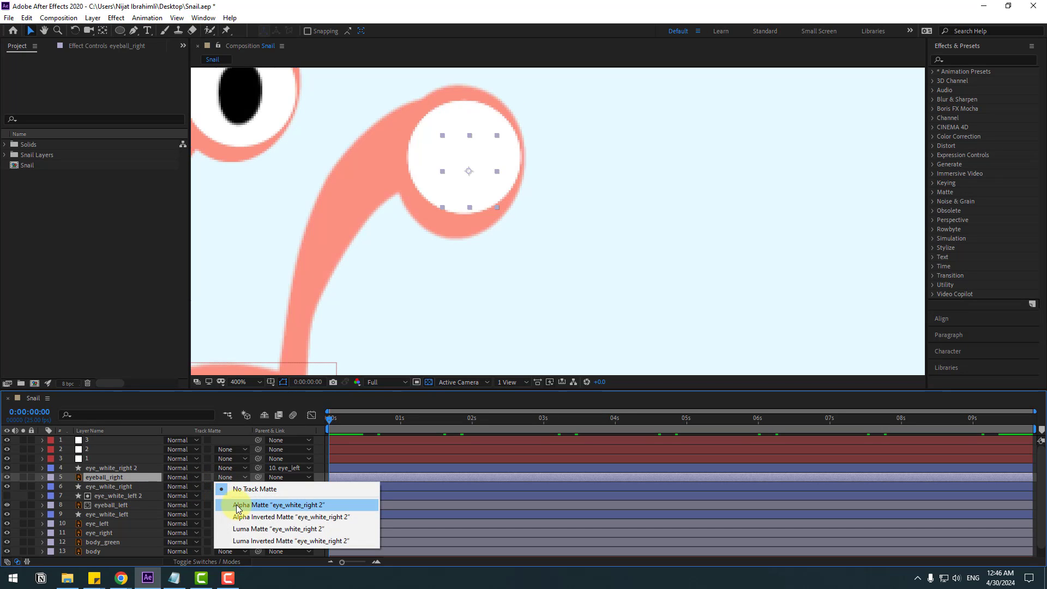
{"action": "left_click", "coordinate": [333, 505]}
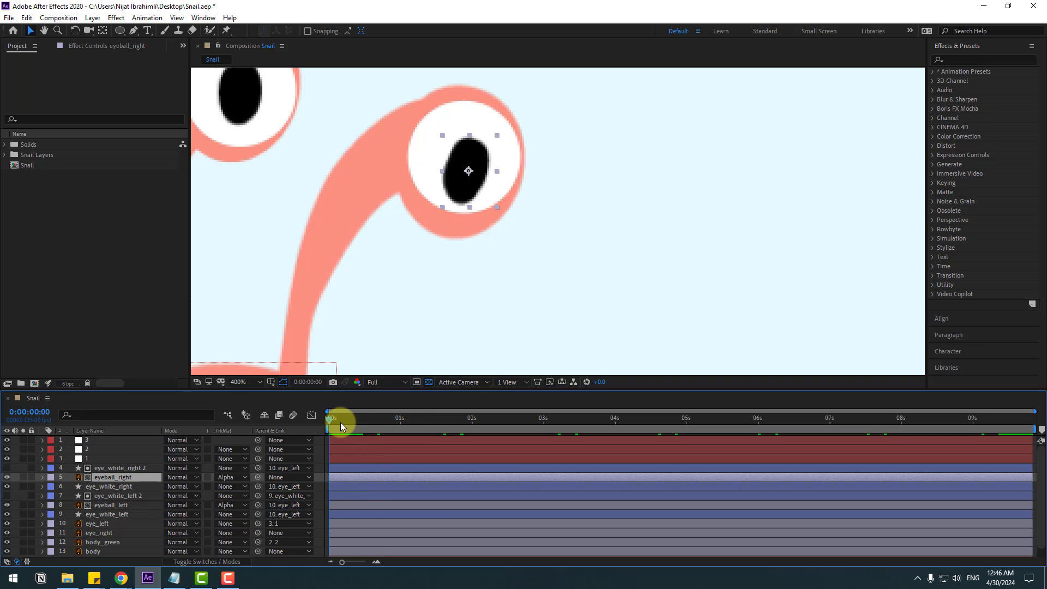
Centre the right pupil inside its eye white at frame 5 and zoom out to 200%
{"action": "mouse_move", "coordinate": [341, 422]}
{"action": "left_mouse_down"}
{"action": "mouse_move", "coordinate": [388, 426]}
{"action": "mouse_move", "coordinate": [343, 427]}
{"action": "left_mouse_up"}
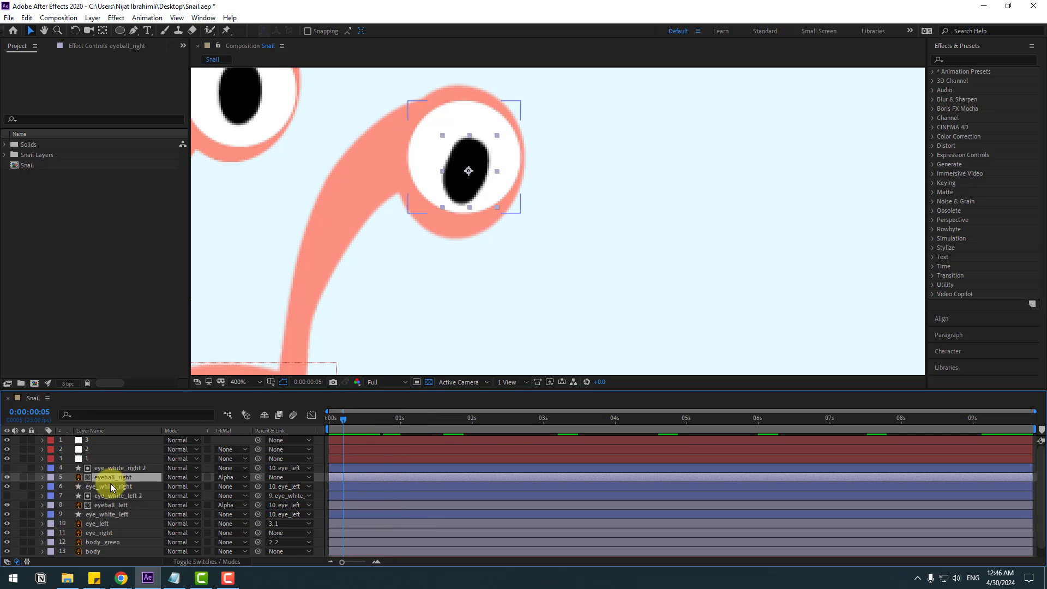
{"action": "left_click_drag", "start_coordinate": [476, 193], "coordinate": [479, 184]}
{"action": "key", "text": "comma"}
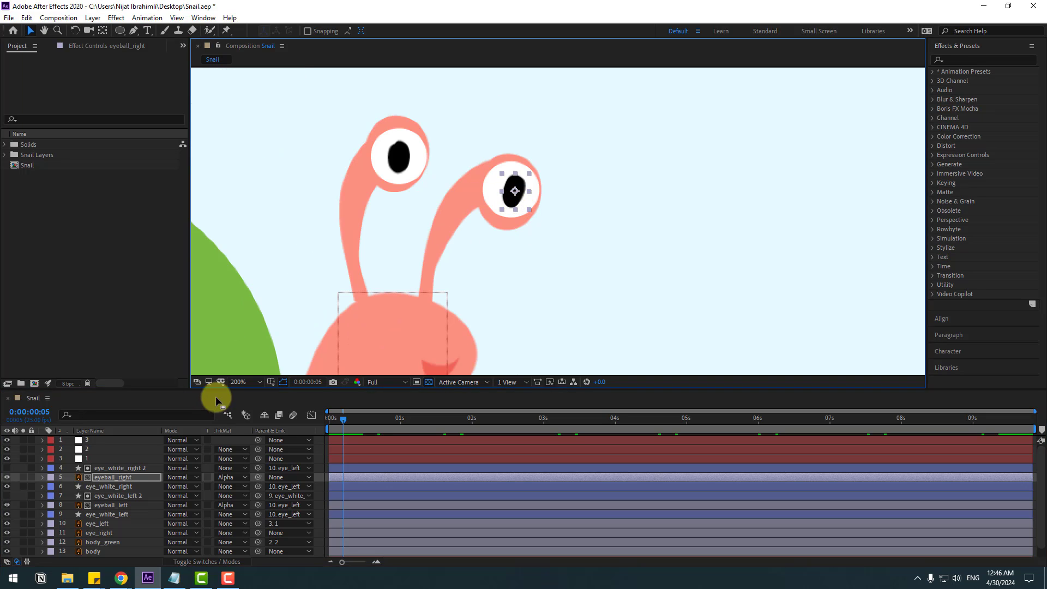
Rotate eyeball_right to -9° and nudge it slightly up-left in the eye
{"action": "key", "text": "r"}
{"action": "left_click_drag", "start_coordinate": [175, 487], "coordinate": [171, 486]}
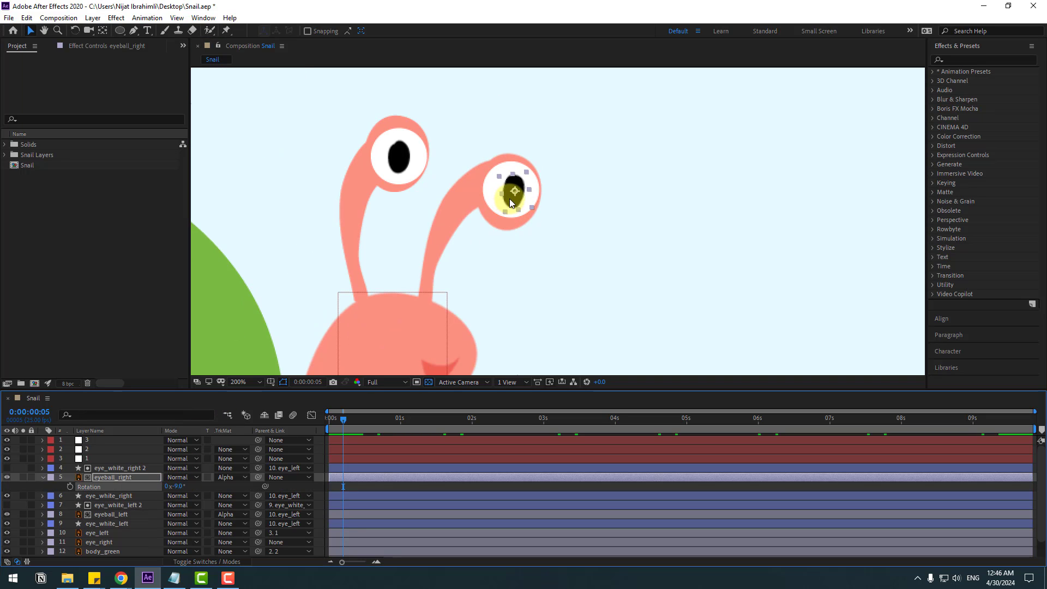
{"action": "left_click_drag", "start_coordinate": [508, 196], "coordinate": [507, 194]}
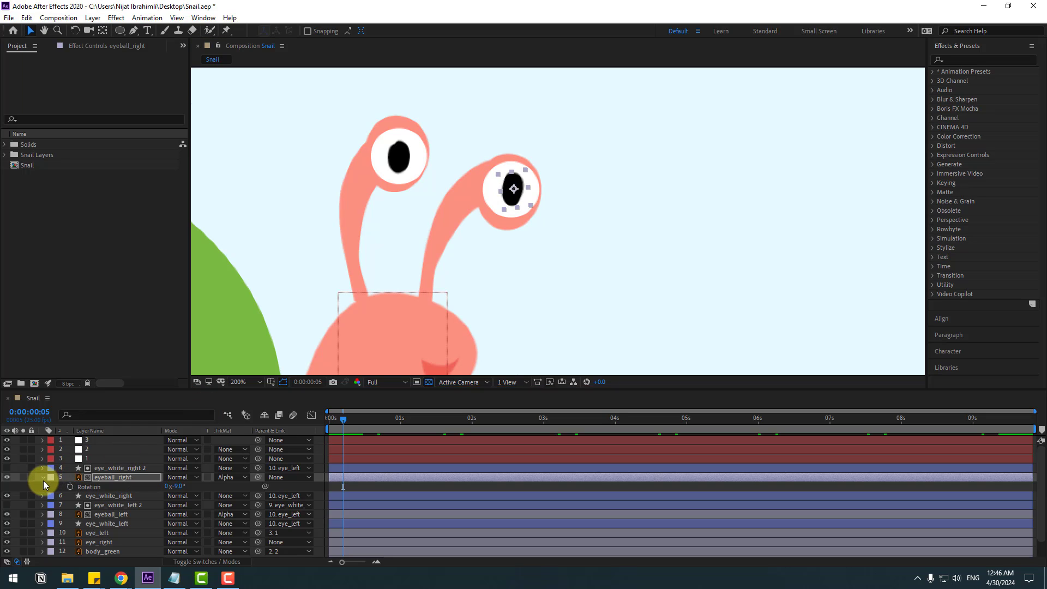
{"action": "left_click", "coordinate": [43, 479]}
Parent eye_white_right 2 to eye_white_right, and eye_white_right to eye_right
{"action": "left_click", "coordinate": [109, 469]}
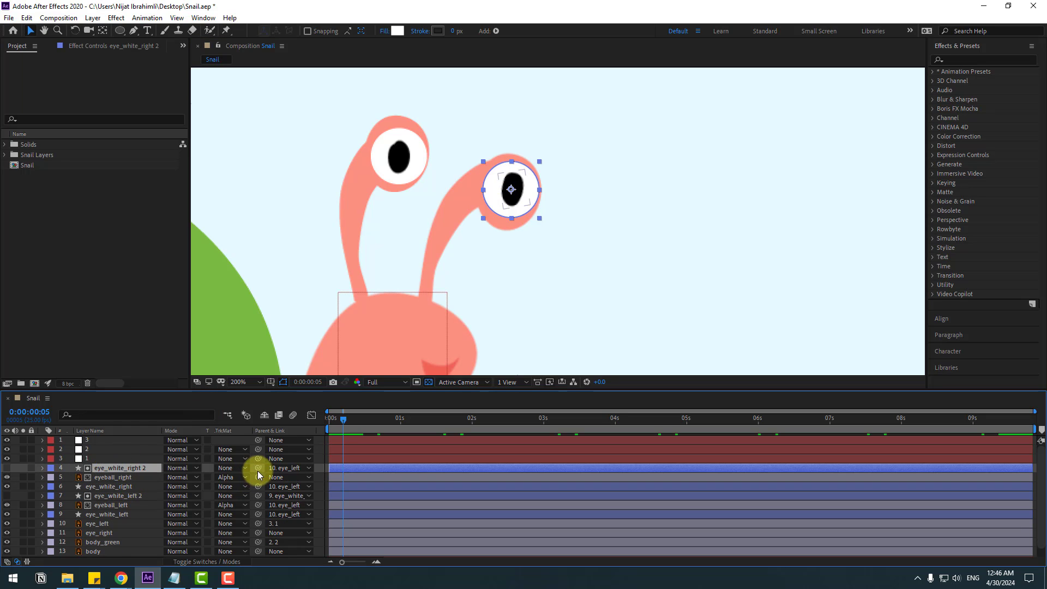
{"action": "left_click_drag", "start_coordinate": [258, 468], "coordinate": [113, 485]}
{"action": "left_click", "coordinate": [109, 486]}
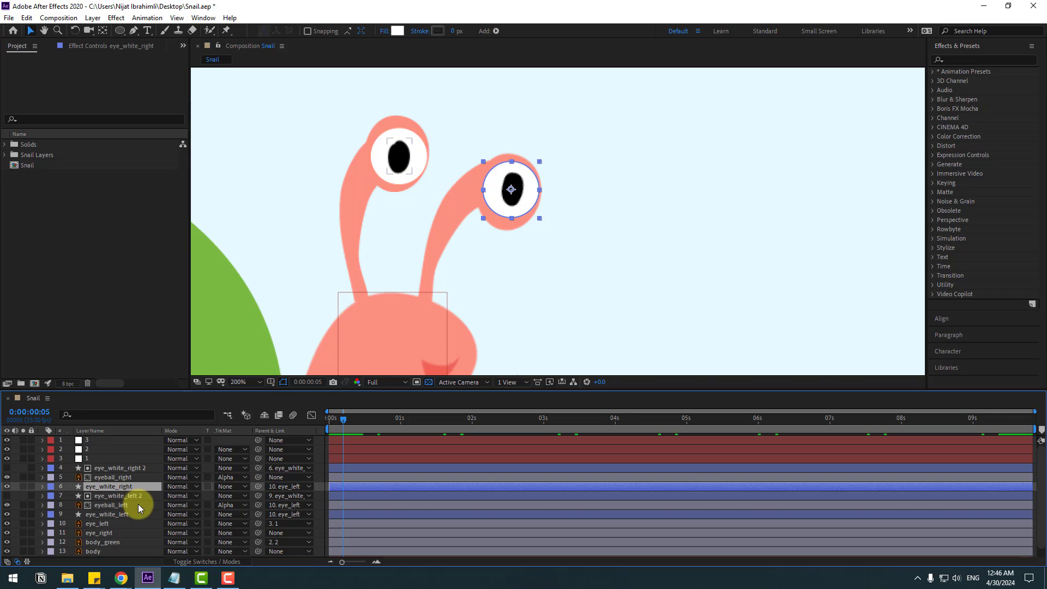
{"action": "scroll", "coordinate": [207, 491], "scroll_direction": "down", "scroll_amount": 1}
{"action": "left_click_drag", "start_coordinate": [258, 478], "coordinate": [102, 524]}
Move eye_right's anchor point down to the base of the right eye stalk and test the pivot
{"action": "left_click", "coordinate": [98, 524]}
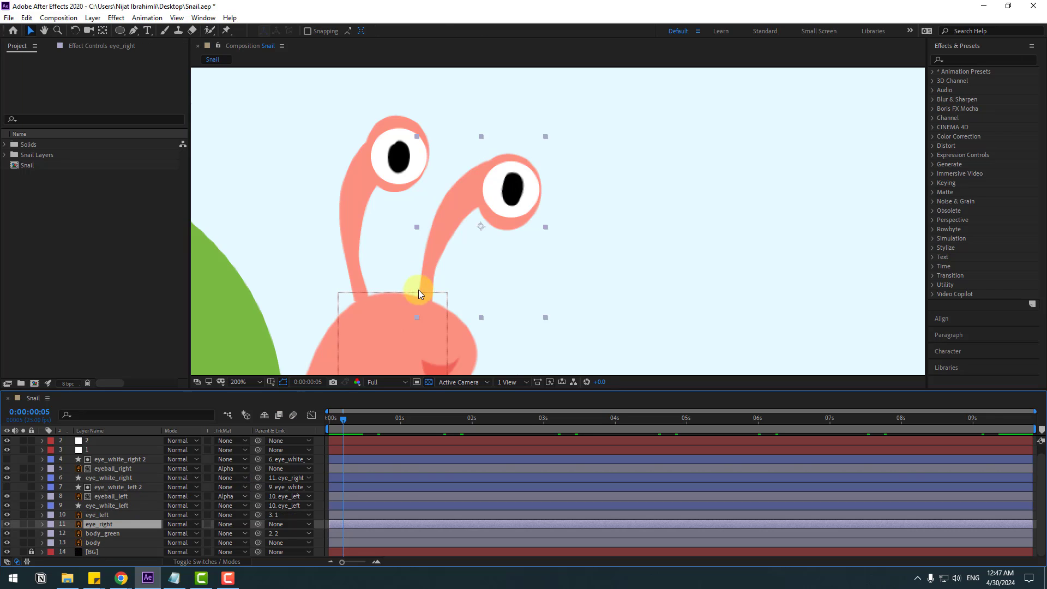
{"action": "left_click_drag", "start_coordinate": [418, 290], "coordinate": [404, 231]}
{"action": "left_click", "coordinate": [102, 30]}
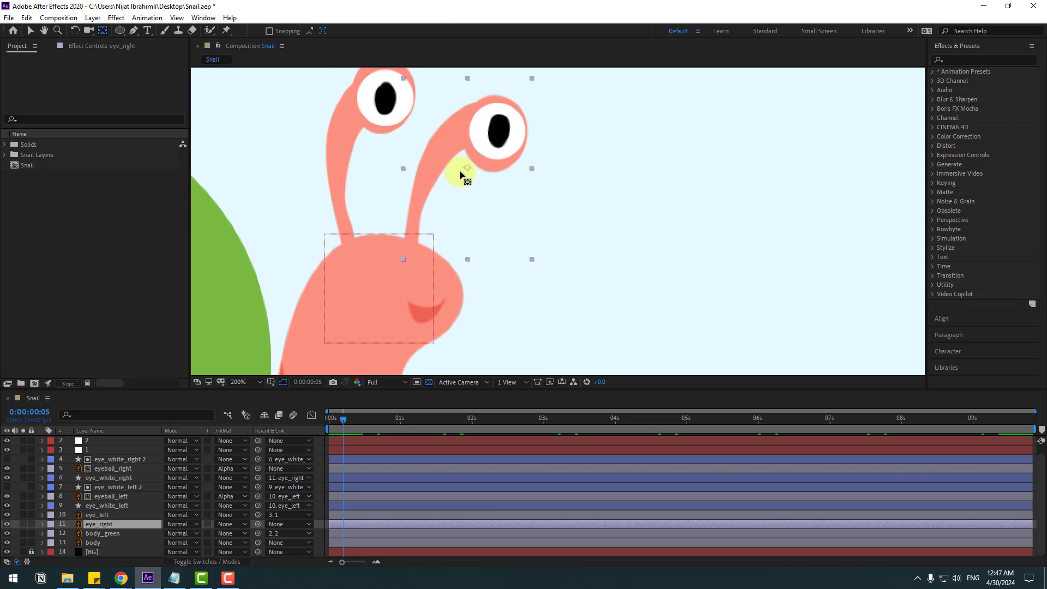
{"action": "left_click_drag", "start_coordinate": [465, 169], "coordinate": [414, 240]}
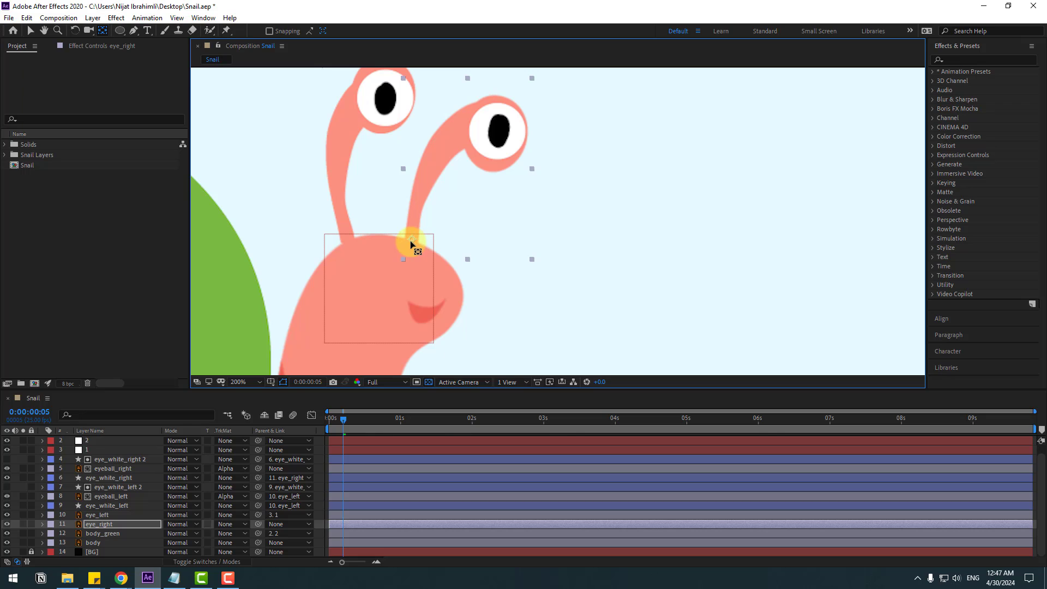
{"action": "left_click", "coordinate": [31, 31]}
{"action": "key", "text": "r"}
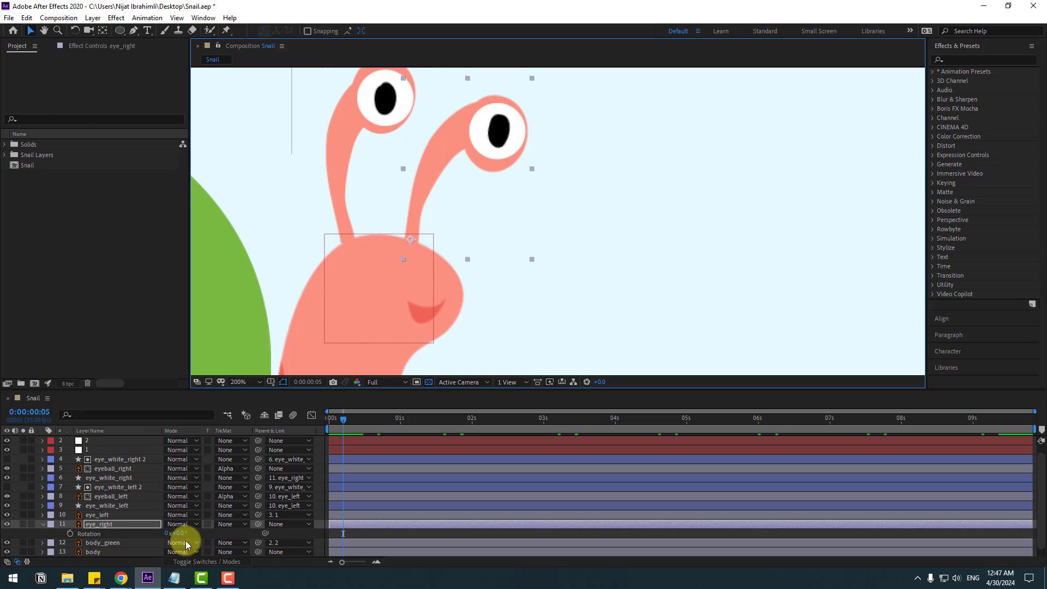
{"action": "left_click_drag", "start_coordinate": [180, 533], "coordinate": [27, 526]}
{"action": "key", "text": "r"}
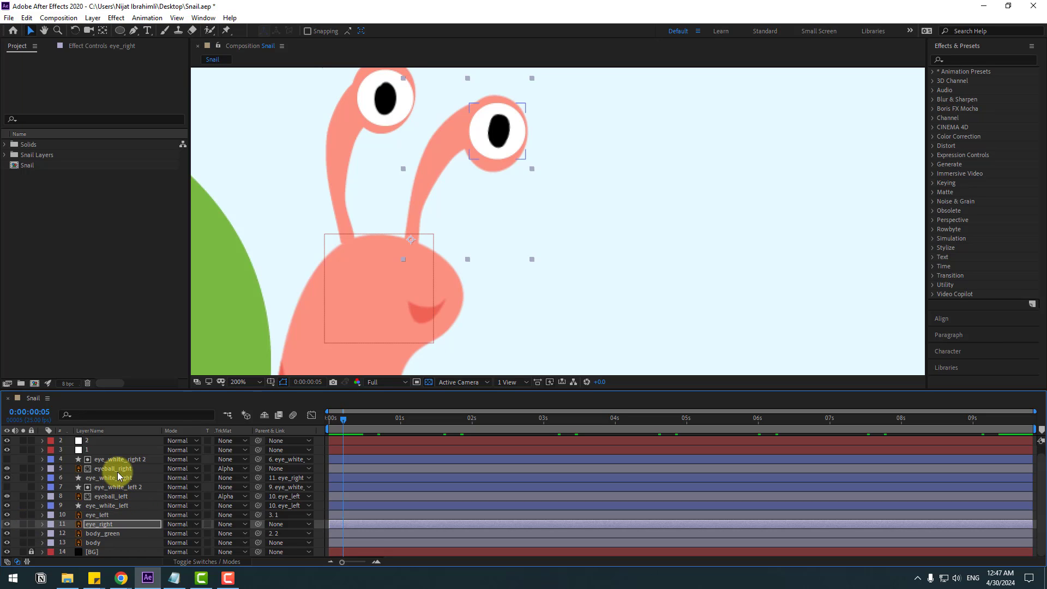
Parent eyeball_right to eye_right and check the pupil follows a test rotation
{"action": "left_click", "coordinate": [116, 469]}
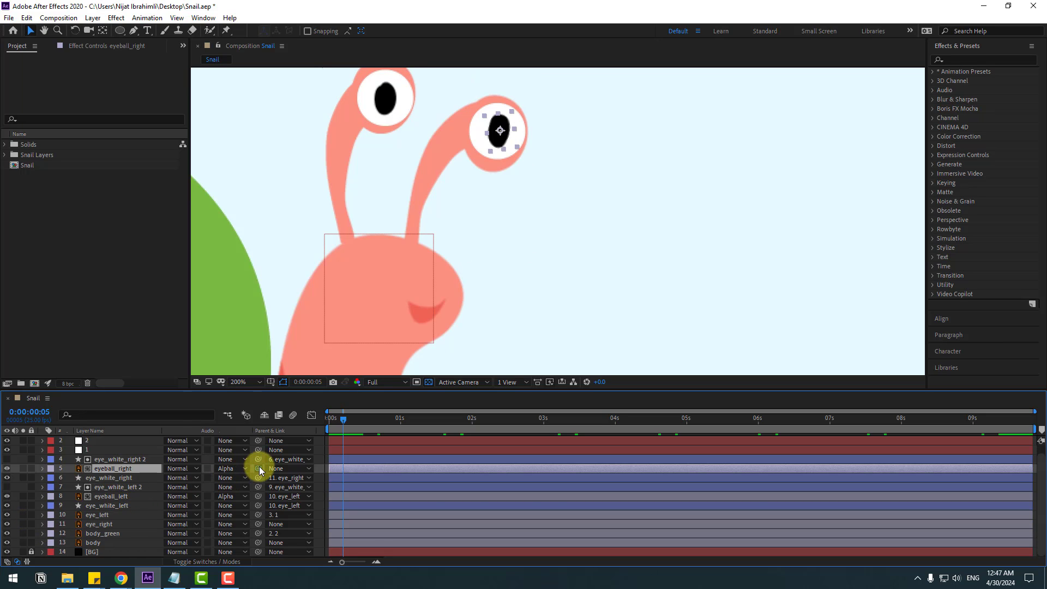
{"action": "left_click_drag", "start_coordinate": [259, 468], "coordinate": [102, 524]}
{"action": "left_click", "coordinate": [105, 526]}
{"action": "key", "text": "r"}
{"action": "left_click_drag", "start_coordinate": [185, 537], "coordinate": [178, 538]}
{"action": "left_click", "coordinate": [38, 528]}
{"action": "key", "text": "ctrl+z"}
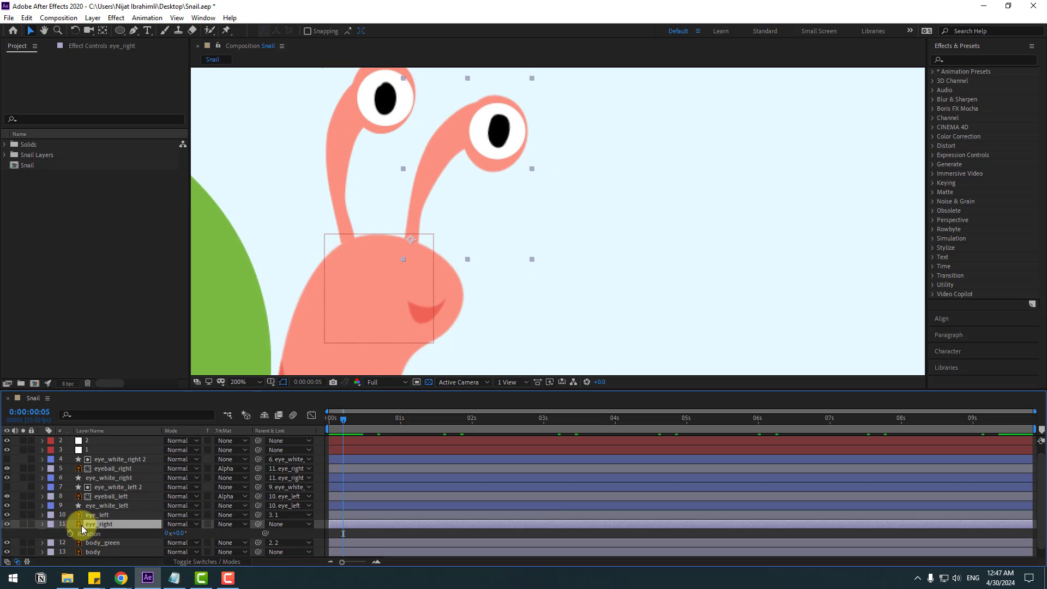
{"action": "key", "text": "r"}
Parent eye_right to head null 1, test the rig, and zoom the view to 100%
{"action": "left_click_drag", "start_coordinate": [258, 524], "coordinate": [89, 450]}
{"action": "left_click", "coordinate": [89, 449]}
{"action": "left_click_drag", "start_coordinate": [409, 289], "coordinate": [367, 323]}
{"action": "key", "text": "ctrl+z"}
{"action": "key", "text": "r"}
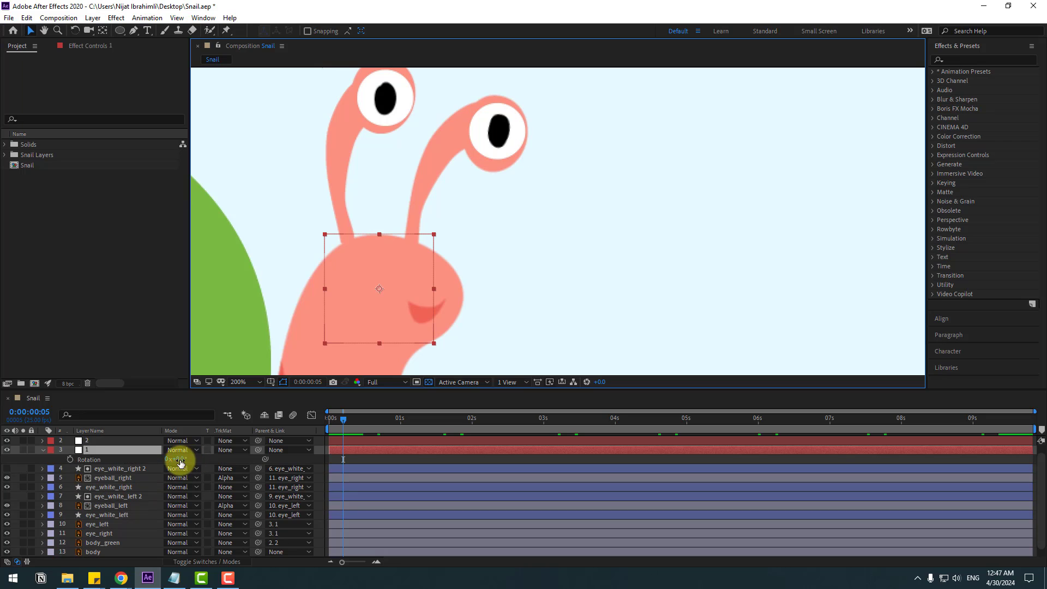
{"action": "mouse_move", "coordinate": [175, 460]}
{"action": "left_mouse_down"}
{"action": "mouse_move", "coordinate": [185, 460]}
{"action": "mouse_move", "coordinate": [171, 468]}
{"action": "mouse_move", "coordinate": [180, 467]}
{"action": "left_mouse_up"}
{"action": "left_click", "coordinate": [43, 449]}
{"action": "key", "text": "comma"}
Add a new null object layer to the composition
{"action": "key", "text": "h"}
{"action": "key", "text": "v"}
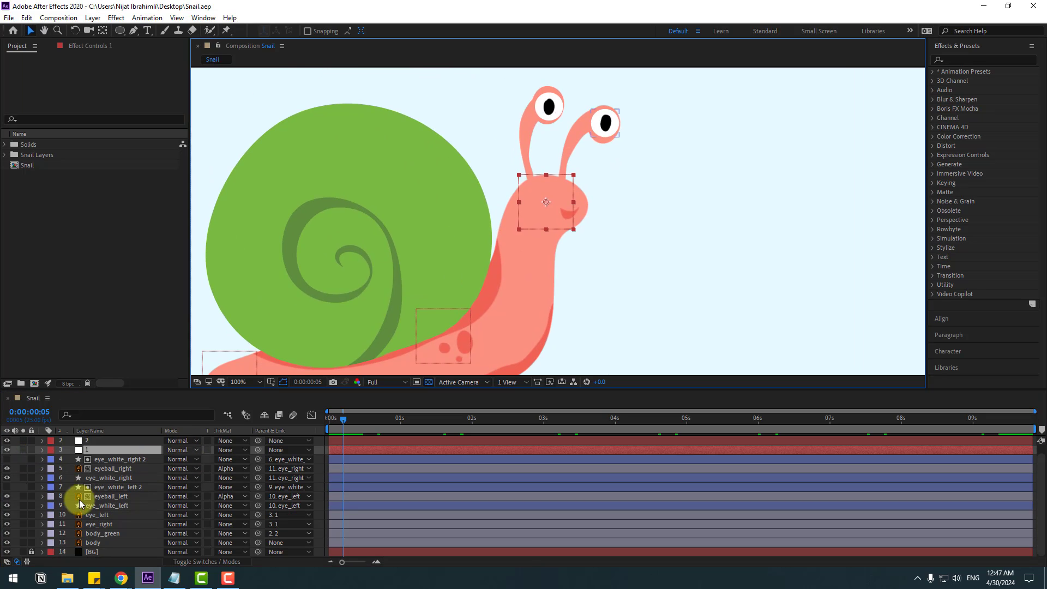
{"action": "key", "text": "ctrl+alt+shift+y"}
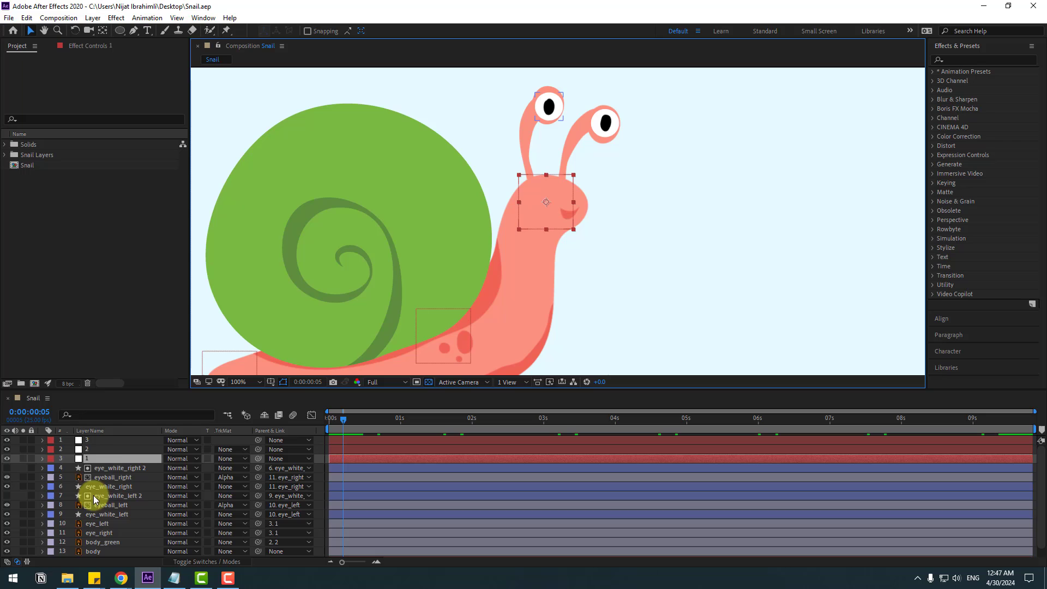
{"action": "left_click", "coordinate": [90, 440]}
{"action": "left_click", "coordinate": [93, 18]}
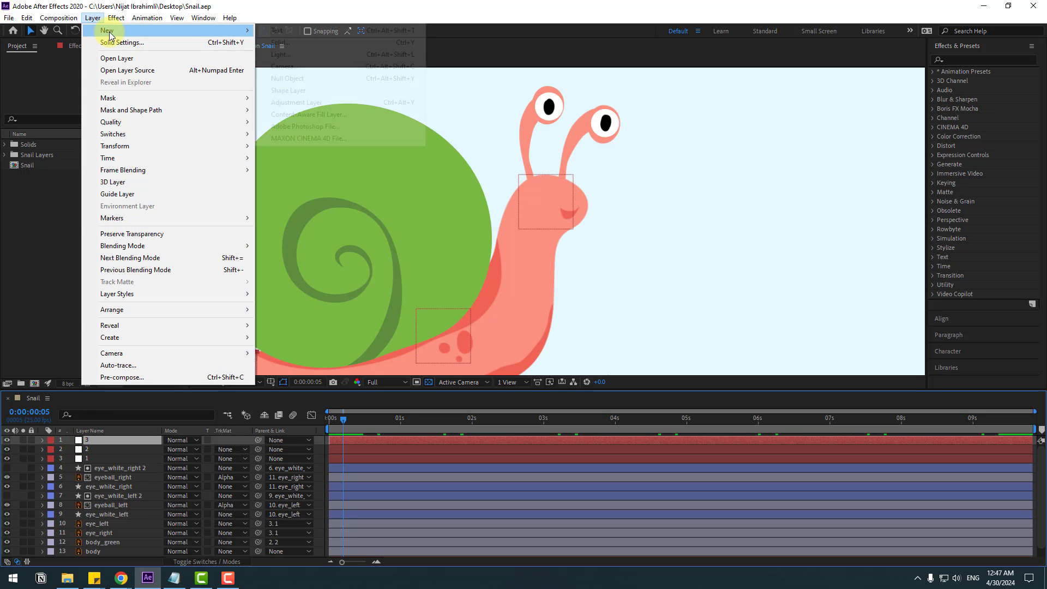
{"action": "mouse_move", "coordinate": [117, 31]}
{"action": "left_click", "coordinate": [323, 79]}
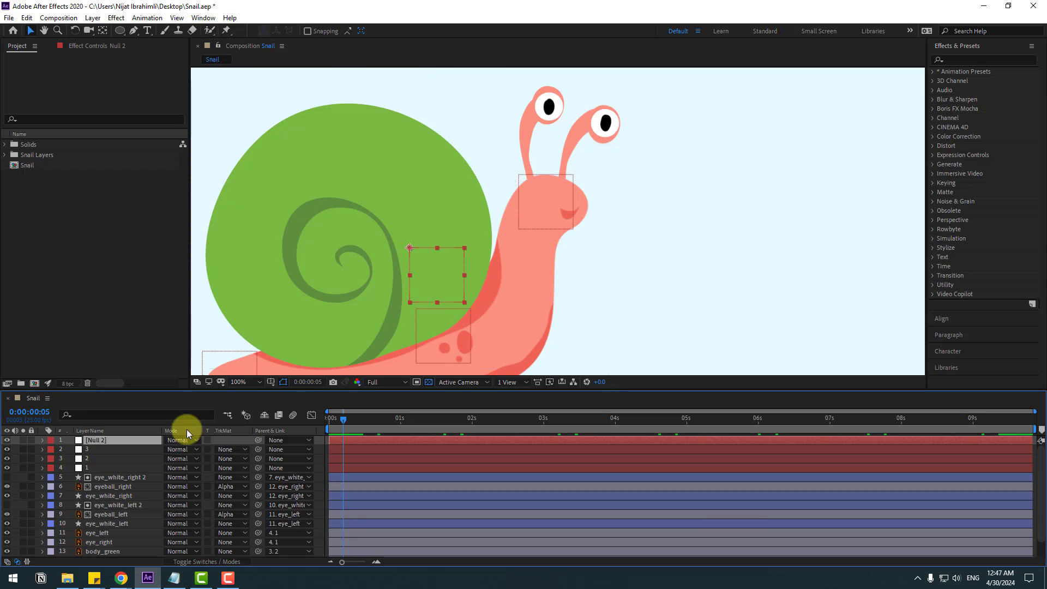
Centre the null's anchor, move it over the snail's eyes, and name it EYE_CONTROLLER
{"action": "double_click", "coordinate": [102, 31]}
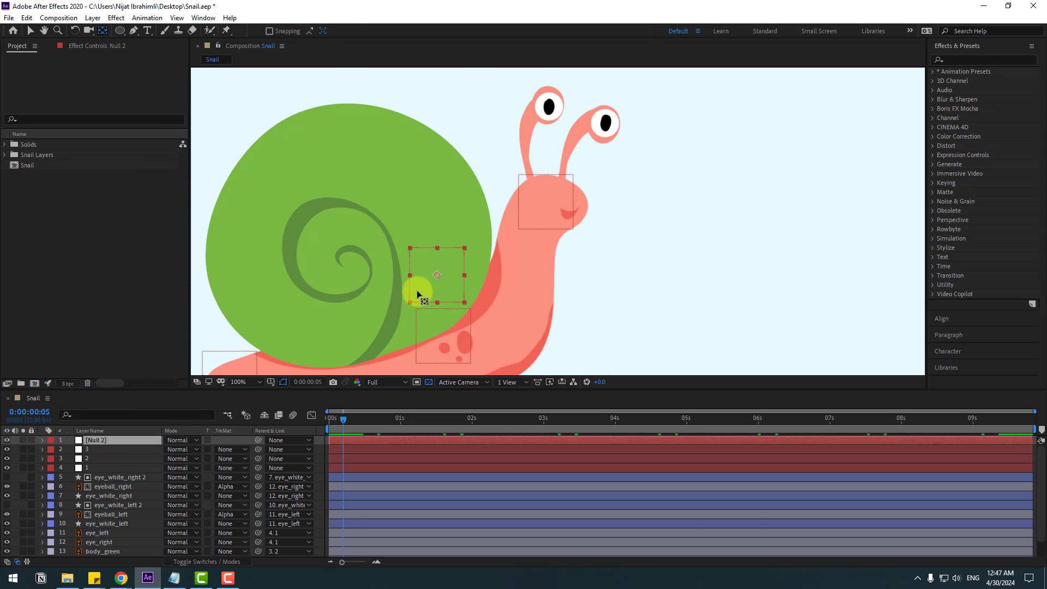
{"action": "left_click", "coordinate": [31, 31]}
{"action": "left_click_drag", "start_coordinate": [450, 276], "coordinate": [583, 115]}
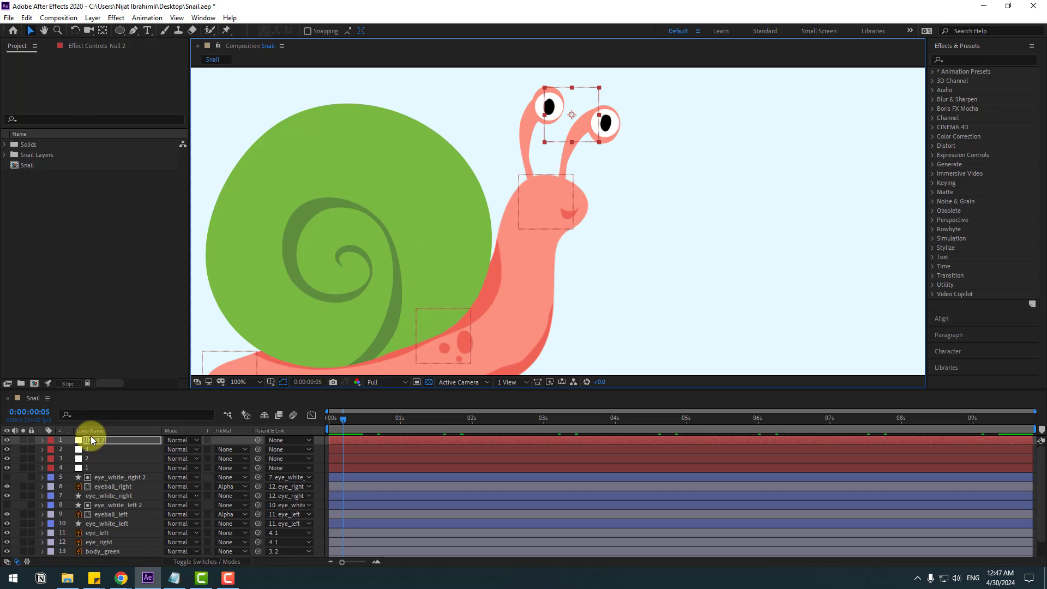
{"action": "key", "text": "Return"}
{"action": "type", "text": "EE"}
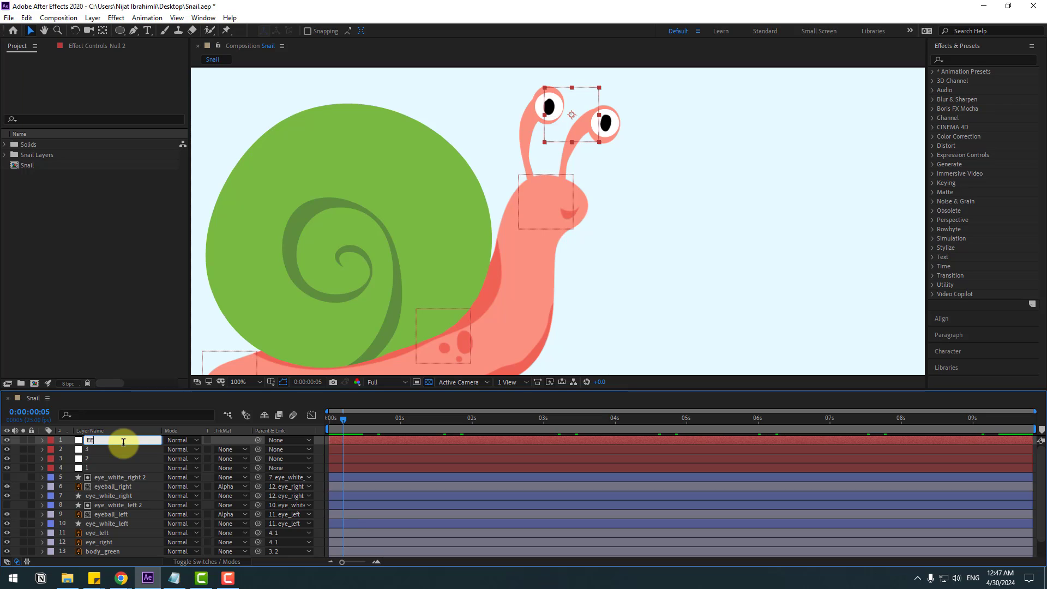
{"action": "type", "text": "YE_CONTROLLER"}
{"action": "key", "text": "Return"}
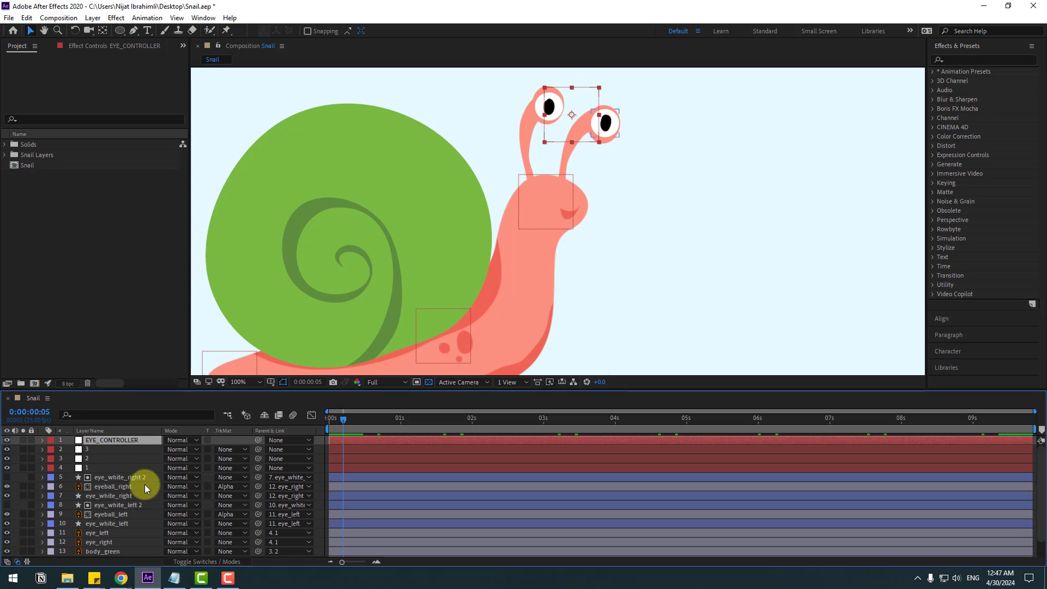
{"action": "left_click", "coordinate": [109, 487]}
Parent eyeball_right and eyeball_left to EYE_CONTROLLER, and EYE_CONTROLLER to head null 1
{"action": "left_click", "coordinate": [117, 516], "text": "ctrl"}
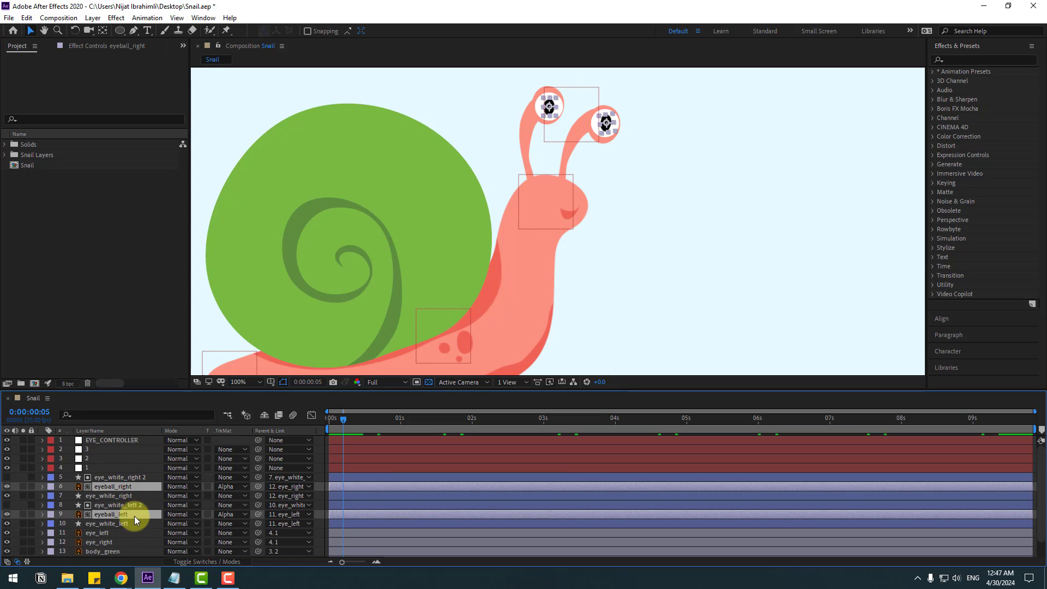
{"action": "left_click_drag", "start_coordinate": [260, 487], "coordinate": [117, 443]}
{"action": "left_click", "coordinate": [119, 441]}
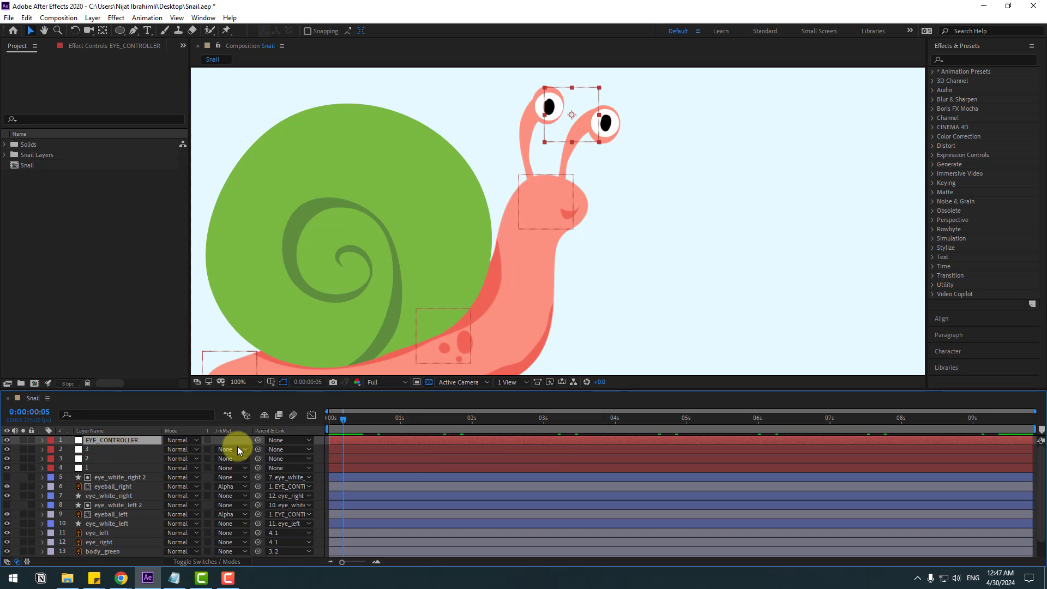
{"action": "left_click_drag", "start_coordinate": [258, 440], "coordinate": [86, 466]}
Test-move the head null and EYE_CONTROLLER, then zoom the viewer to 50%
{"action": "left_click", "coordinate": [88, 470]}
{"action": "left_click_drag", "start_coordinate": [549, 209], "coordinate": [572, 212]}
{"action": "key", "text": "ctrl+z"}
{"action": "left_click", "coordinate": [113, 440]}
{"action": "mouse_move", "coordinate": [581, 130]}
{"action": "left_mouse_down"}
{"action": "mouse_move", "coordinate": [568, 131]}
{"action": "mouse_move", "coordinate": [582, 136]}
{"action": "left_mouse_up"}
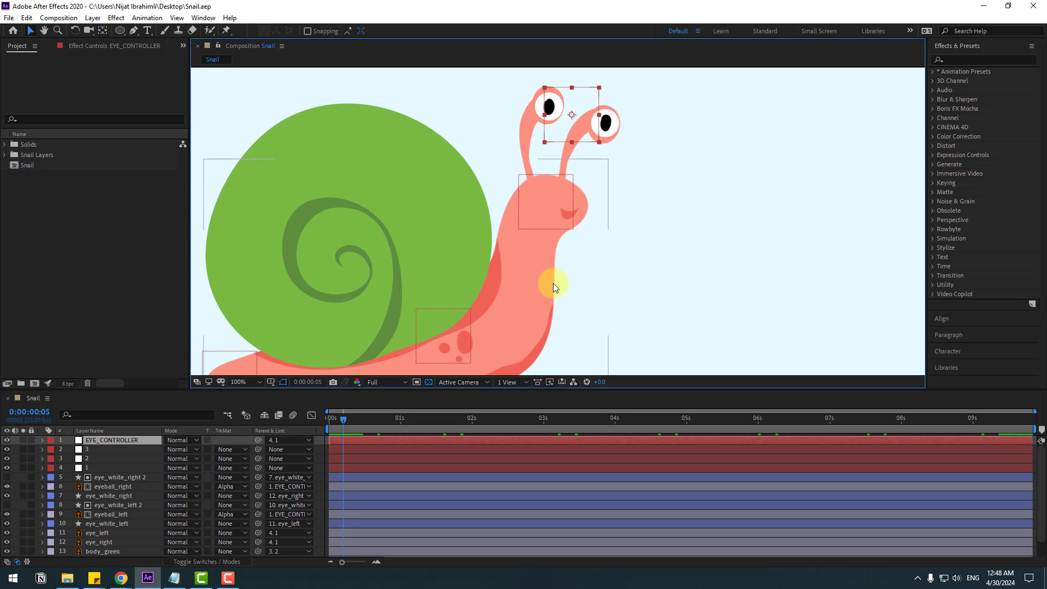
{"action": "key", "text": "comma"}
{"action": "key", "text": "comma"}
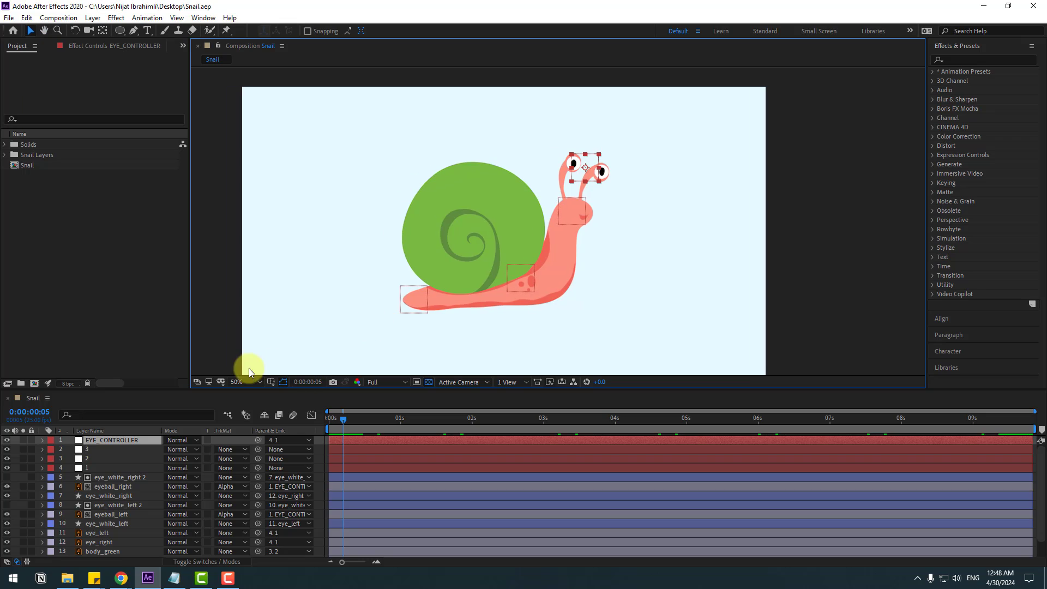
{"action": "left_click", "coordinate": [254, 467]}
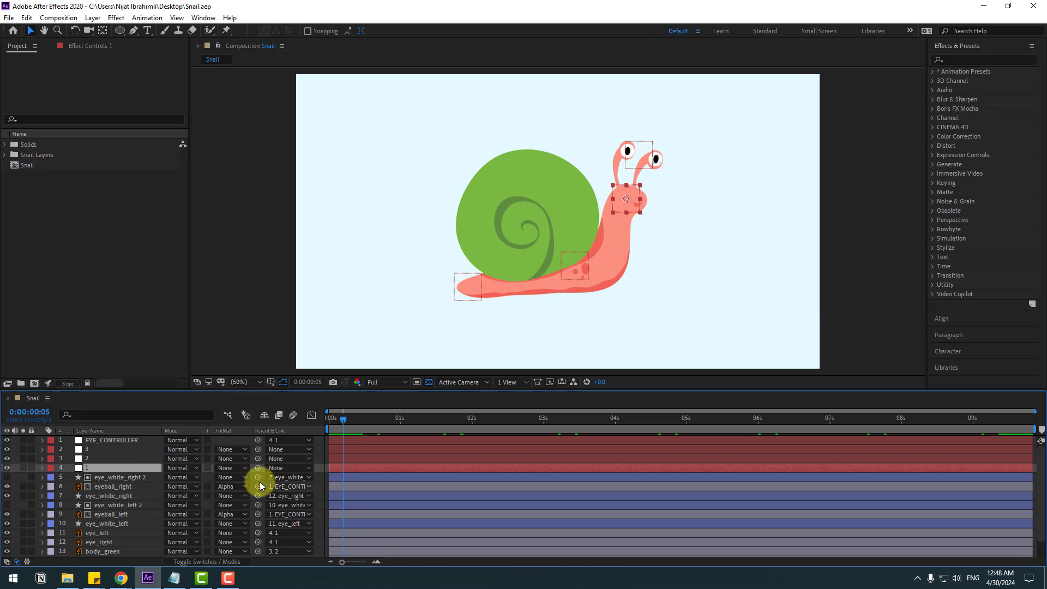
Keyframe body null 2 and head null 1 Position at 0:00 and 0:20, body null moving to X 1120
{"action": "left_click", "coordinate": [89, 459], "text": "shift"}
{"action": "left_click_drag", "start_coordinate": [346, 421], "coordinate": [326, 423]}
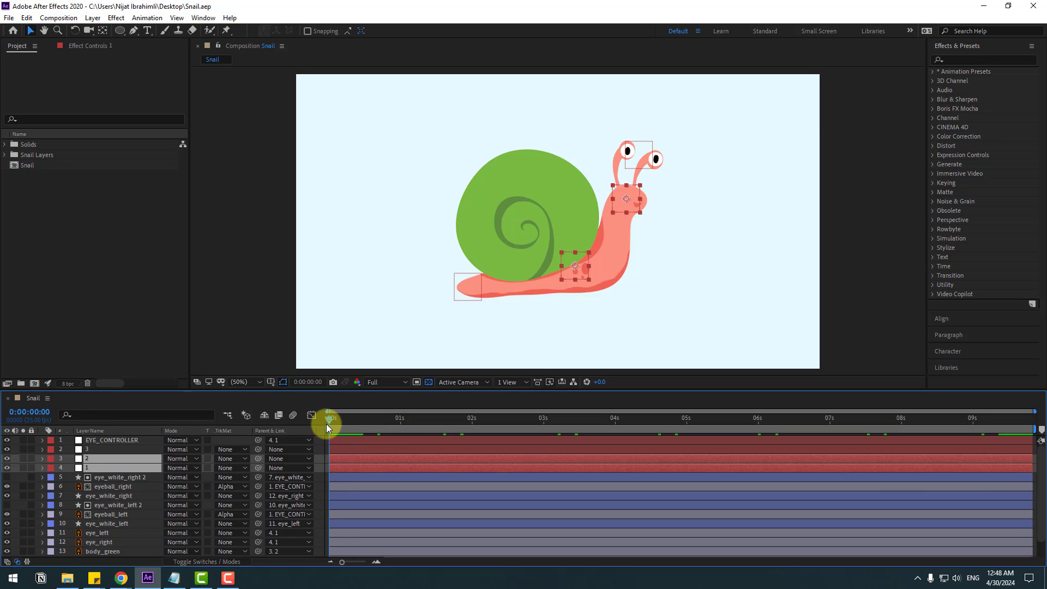
{"action": "key", "text": "p"}
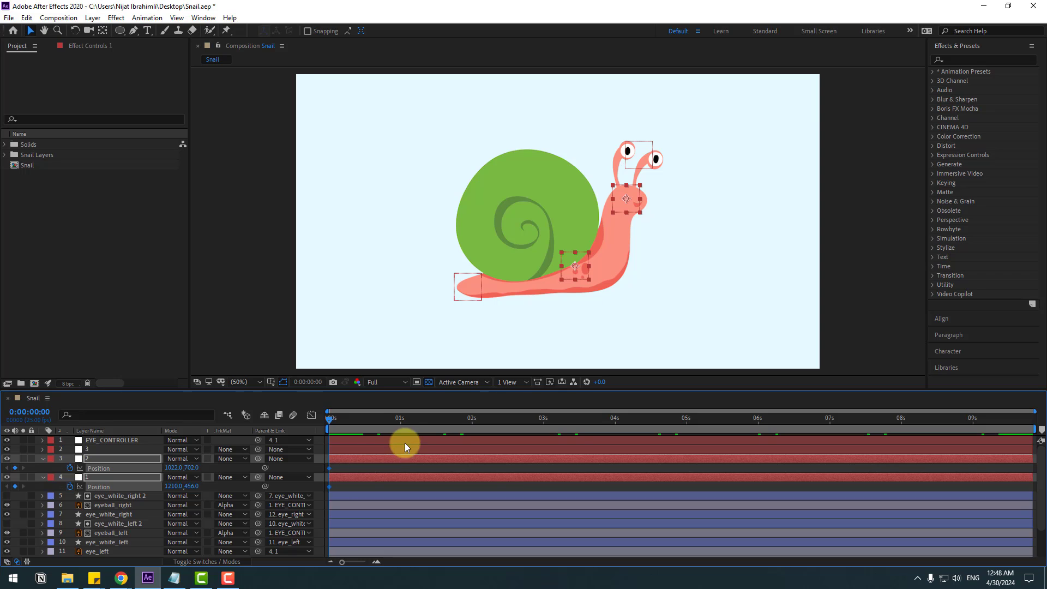
{"action": "left_click", "coordinate": [315, 385]}
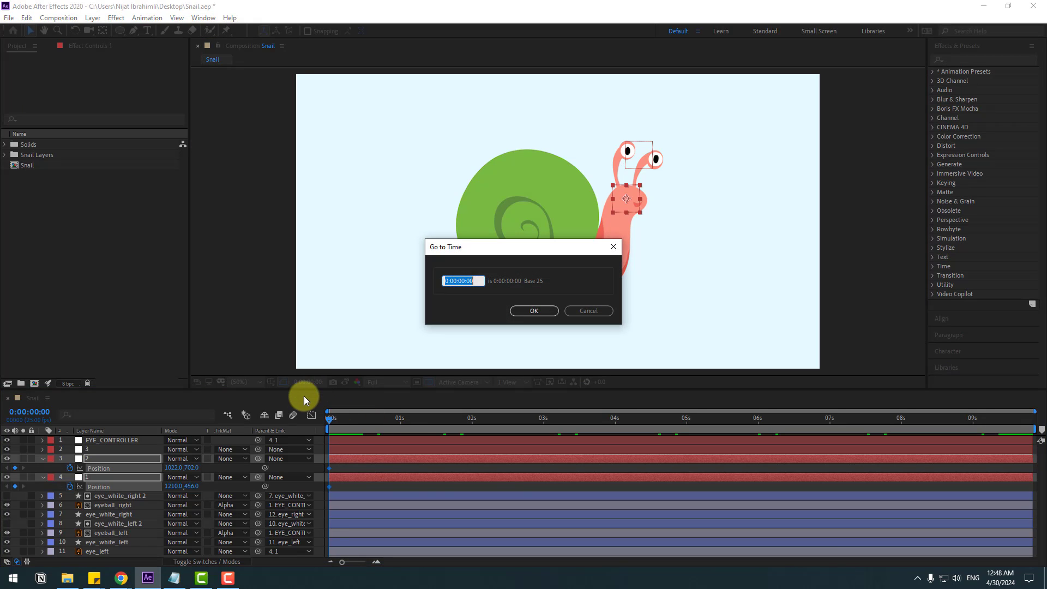
{"action": "type", "text": "+20"}
{"action": "left_click", "coordinate": [524, 311]}
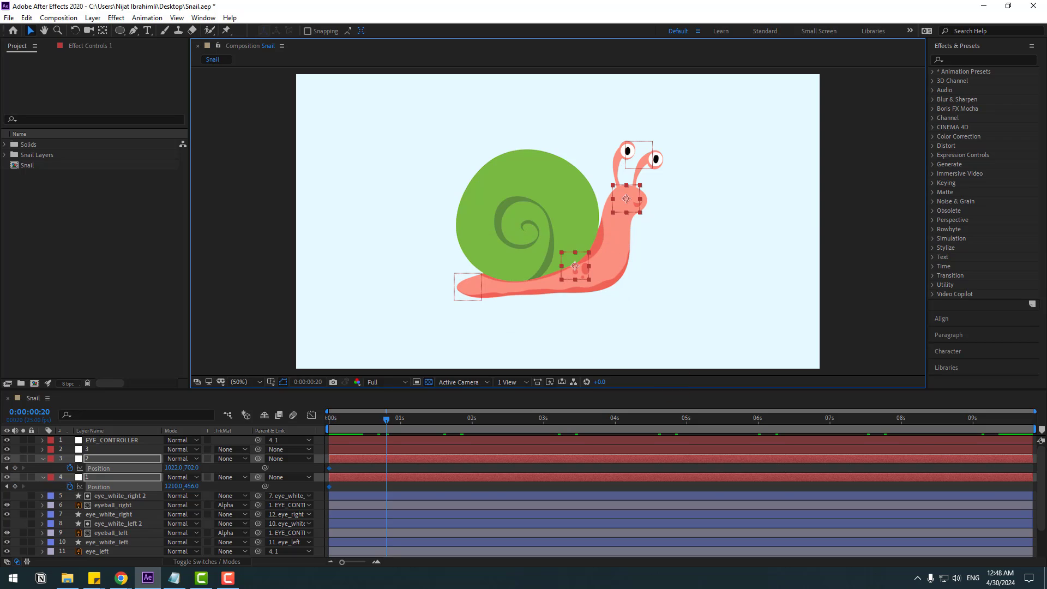
{"action": "left_click", "coordinate": [94, 482]}
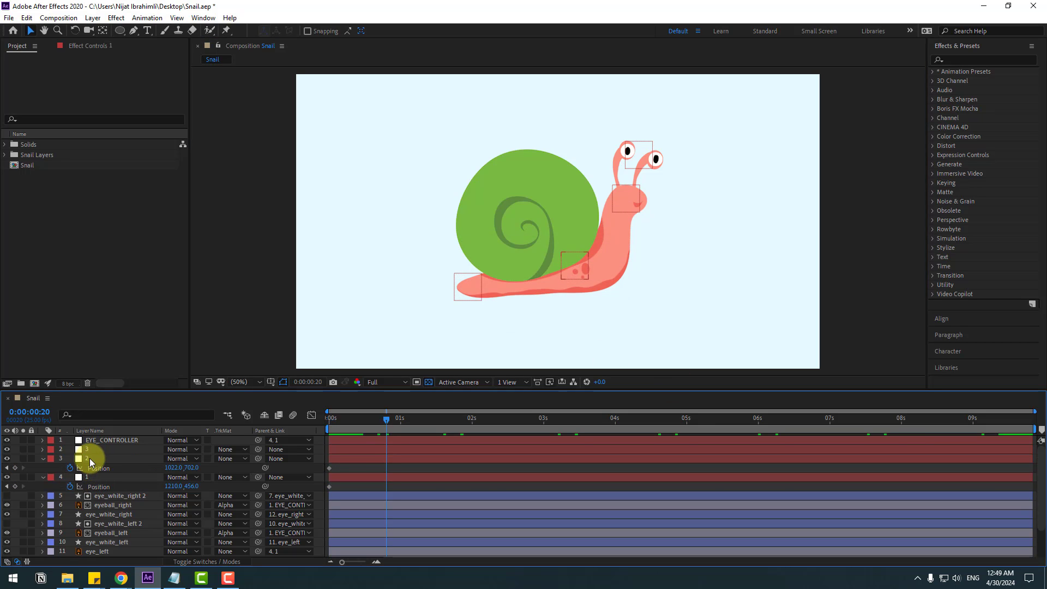
{"action": "left_click", "coordinate": [87, 460]}
{"action": "left_click_drag", "start_coordinate": [173, 467], "coordinate": [275, 485]}
{"action": "left_click", "coordinate": [74, 480]}
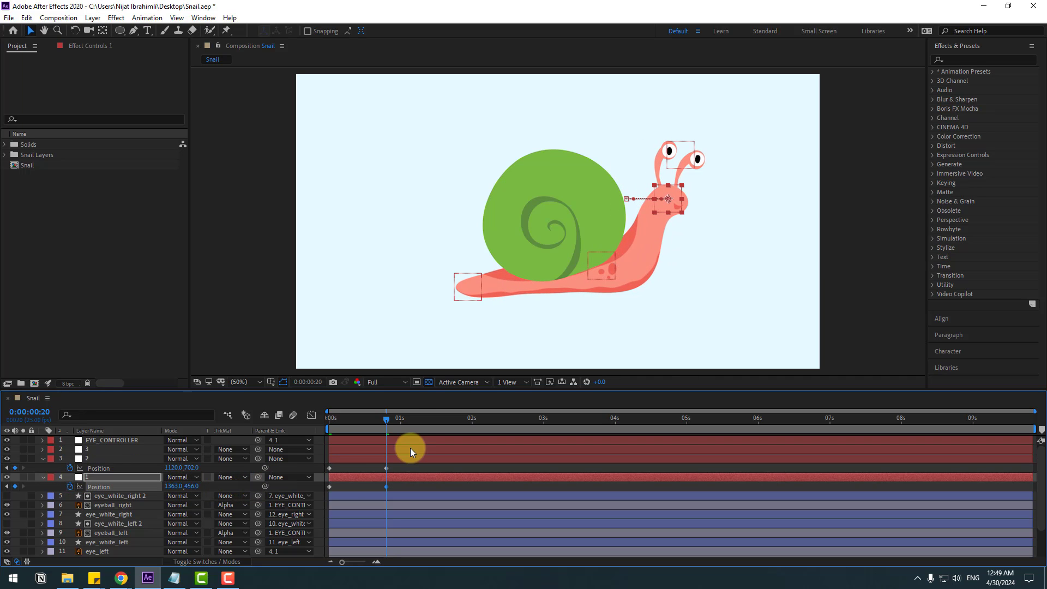
{"action": "mouse_move", "coordinate": [389, 419]}
{"action": "left_mouse_down"}
{"action": "mouse_move", "coordinate": [325, 424]}
{"action": "mouse_move", "coordinate": [385, 436]}
{"action": "left_mouse_up"}
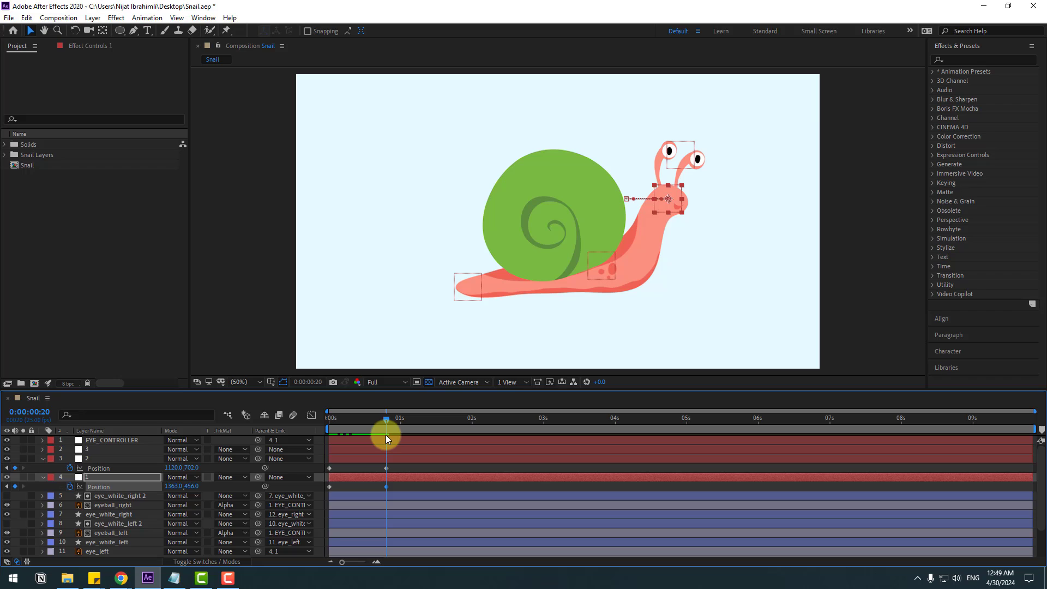
Keyframe tail null 3's Position at 0:20 and slide it right at 1:15
{"action": "left_click", "coordinate": [92, 449]}
{"action": "key", "text": "p"}
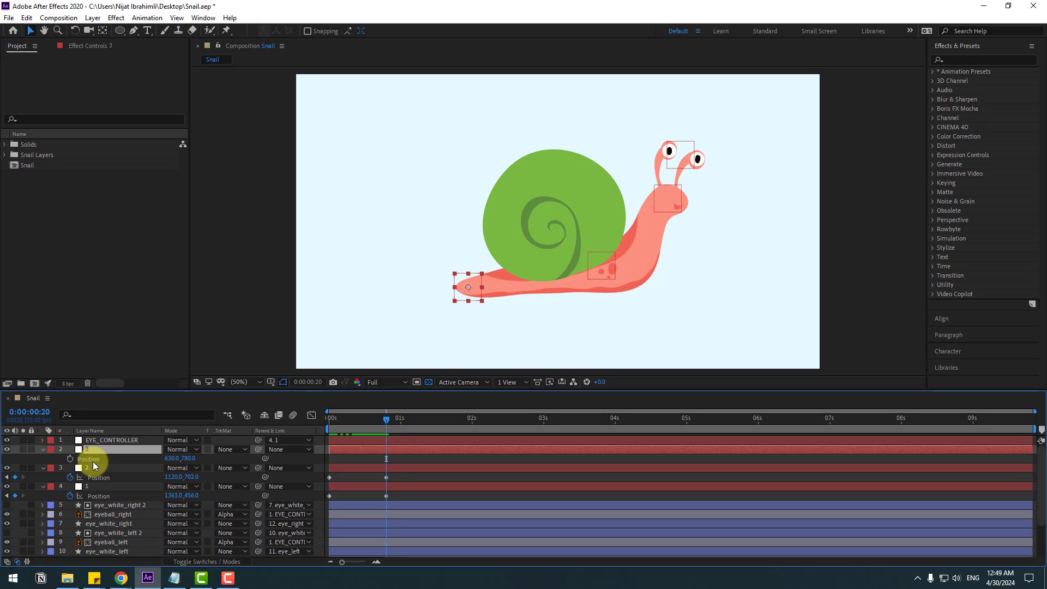
{"action": "left_click", "coordinate": [70, 460]}
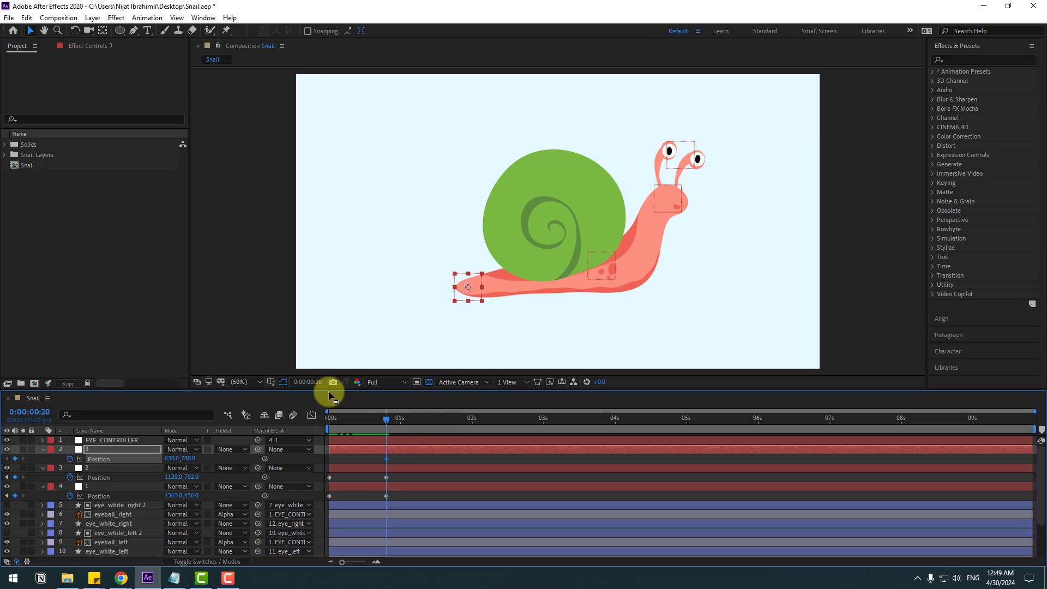
{"action": "left_click", "coordinate": [299, 383]}
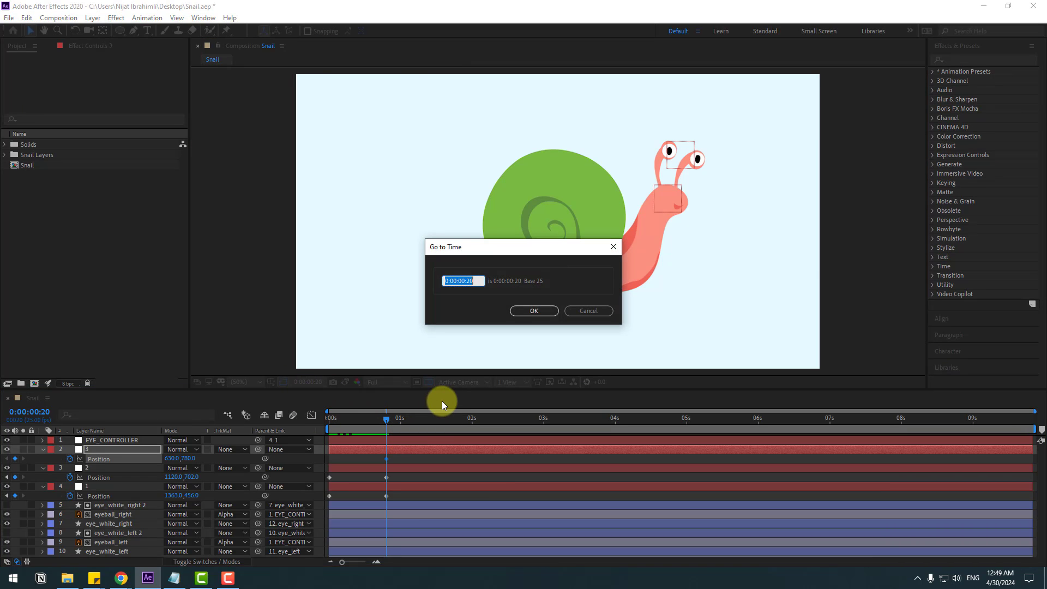
{"action": "type", "text": "+20"}
{"action": "left_click", "coordinate": [535, 311]}
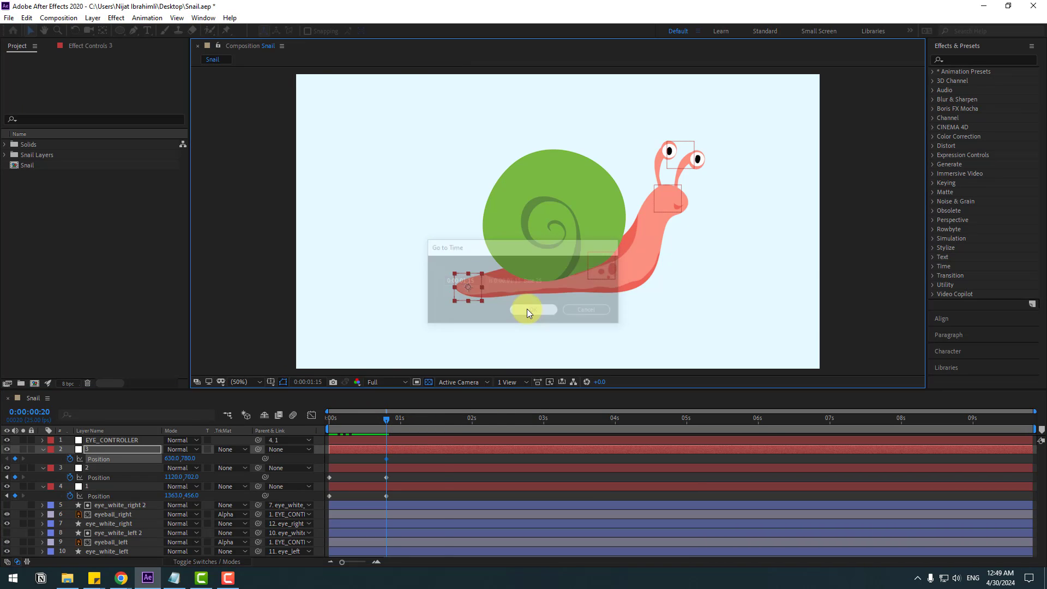
{"action": "left_click_drag", "start_coordinate": [173, 458], "coordinate": [243, 458]}
{"action": "left_click_drag", "start_coordinate": [447, 419], "coordinate": [279, 423]}
{"action": "left_click_drag", "start_coordinate": [456, 456], "coordinate": [372, 502]}
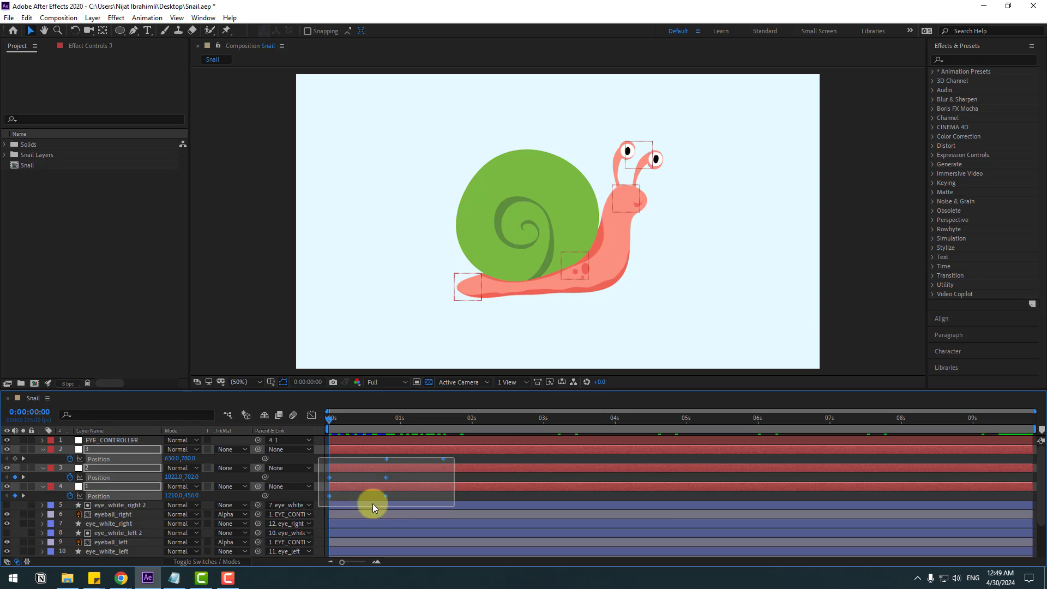
Apply Easy Ease to the selected Position keyframes and preview the crawl
{"action": "right_click", "coordinate": [385, 496]}
{"action": "mouse_move", "coordinate": [394, 488]}
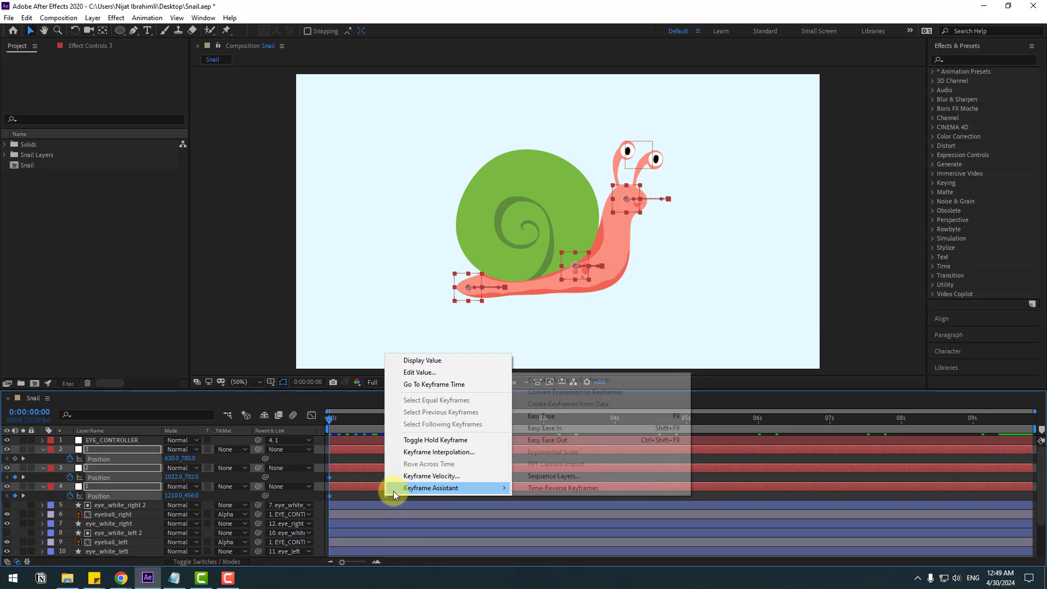
{"action": "left_click", "coordinate": [676, 416]}
{"action": "key", "text": "space"}
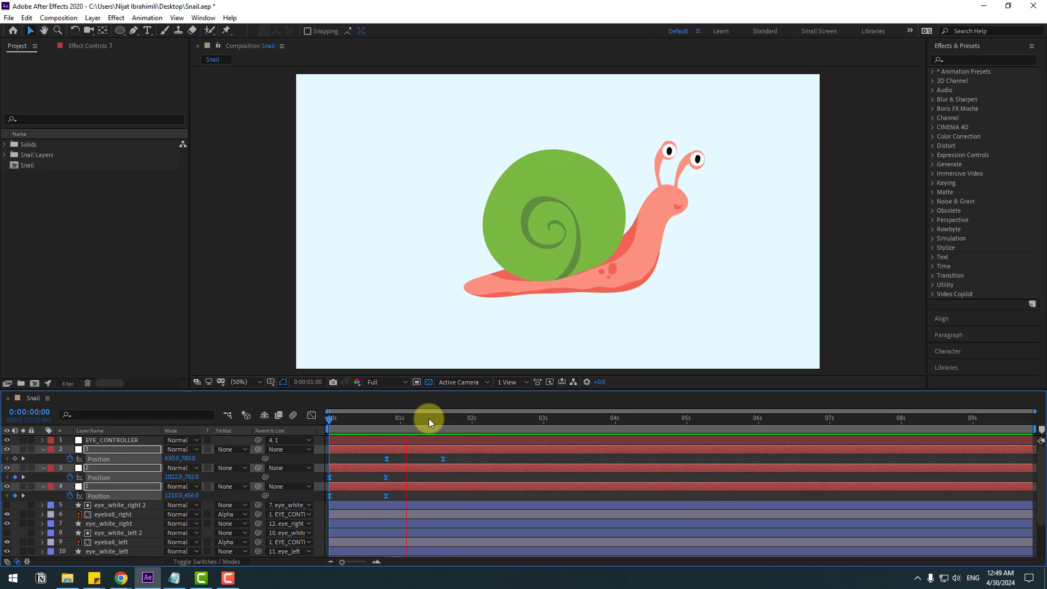
{"action": "left_click", "coordinate": [444, 420]}
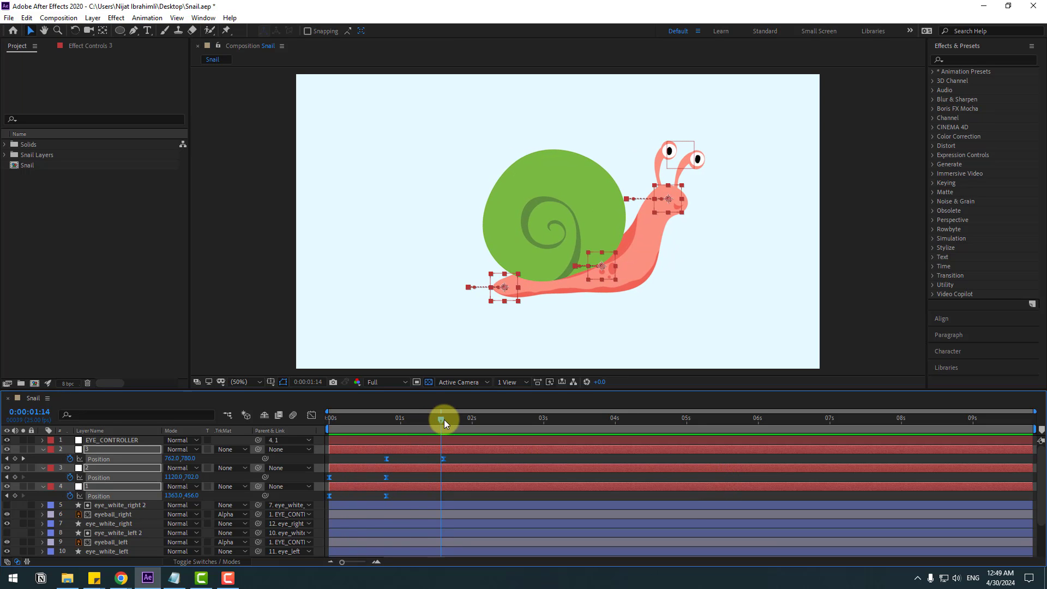
Add Position keyframes at 1:15 for body null 2 and head null 1
{"action": "left_click", "coordinate": [476, 480]}
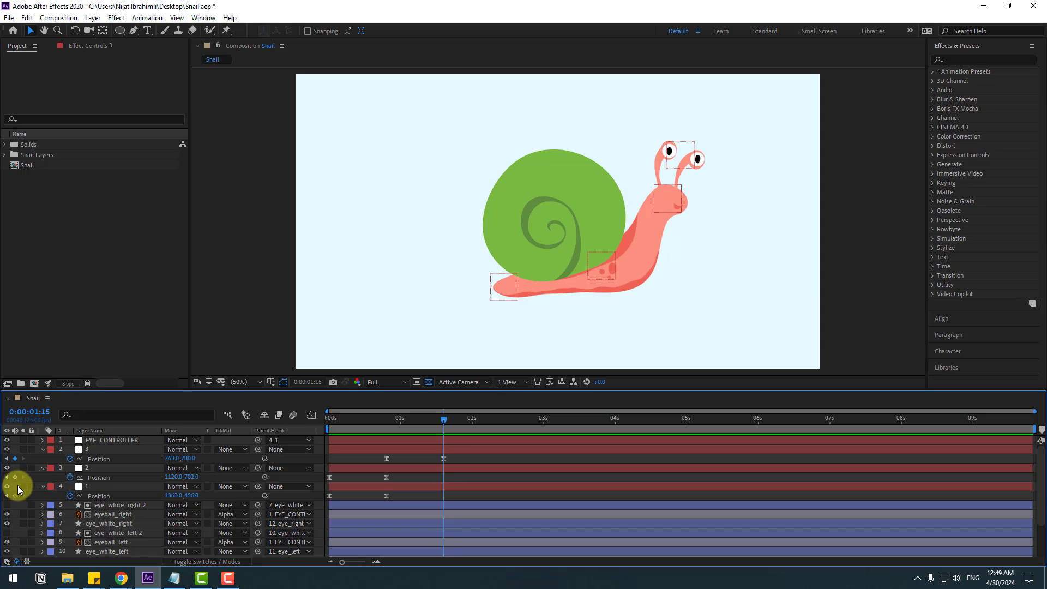
{"action": "left_click", "coordinate": [15, 477]}
{"action": "left_click", "coordinate": [15, 496]}
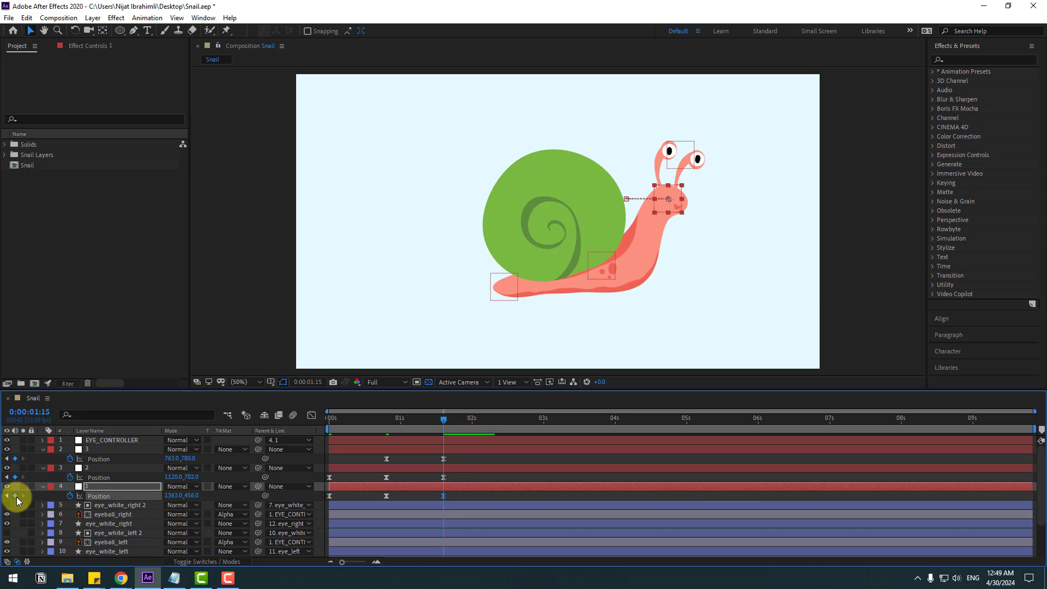
{"action": "left_click", "coordinate": [308, 382]}
At 2:10, move the body null to X 1228 and the head null to X 1490
{"action": "type", "text": "+"}
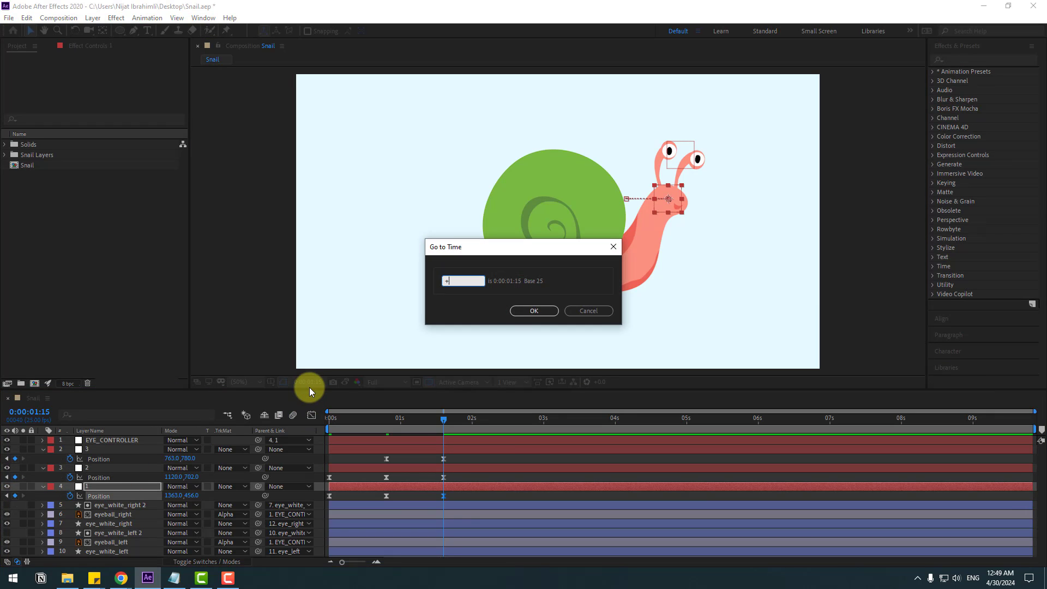
{"action": "type", "text": "20"}
{"action": "left_click", "coordinate": [522, 310]}
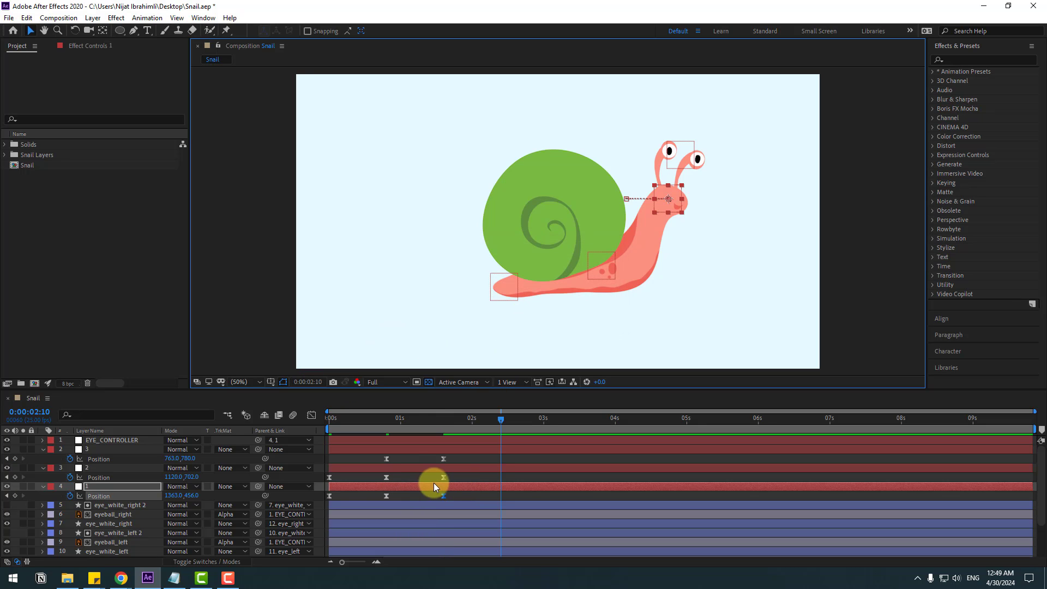
{"action": "left_click", "coordinate": [292, 478]}
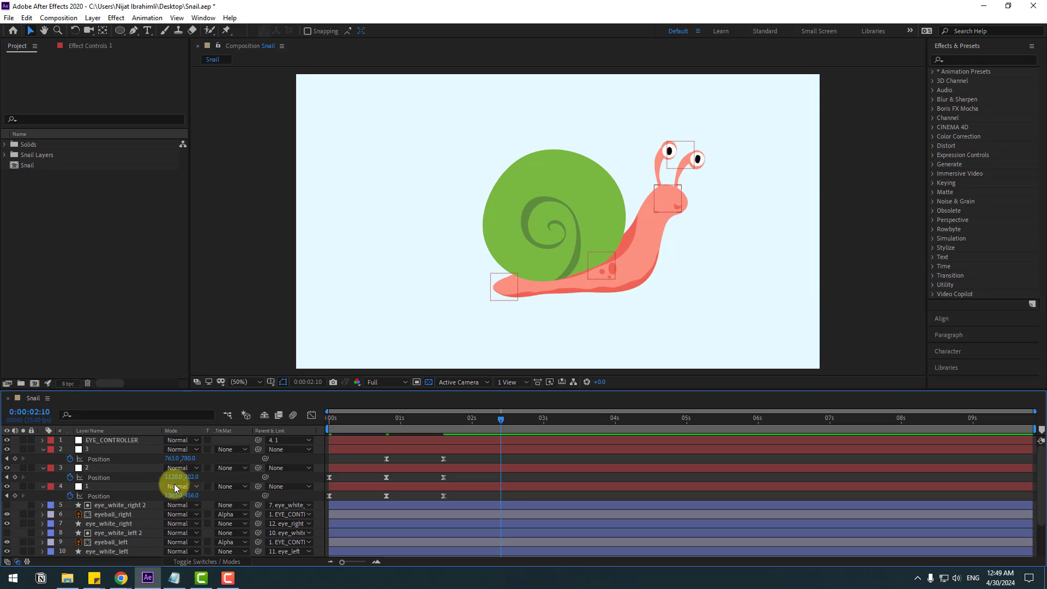
{"action": "left_click_drag", "start_coordinate": [175, 476], "coordinate": [229, 477]}
{"action": "left_click_drag", "start_coordinate": [175, 496], "coordinate": [236, 494]}
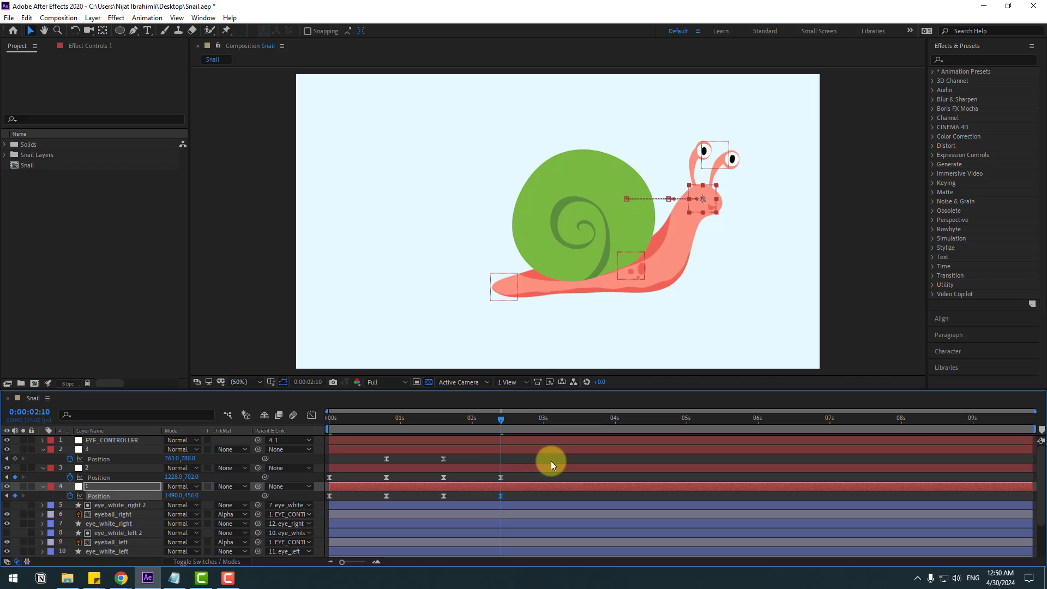
Keyframe tail null 3, push it to X 868 at 3:05, and preview the crawl
{"action": "left_click", "coordinate": [86, 451]}
{"action": "left_click", "coordinate": [14, 459]}
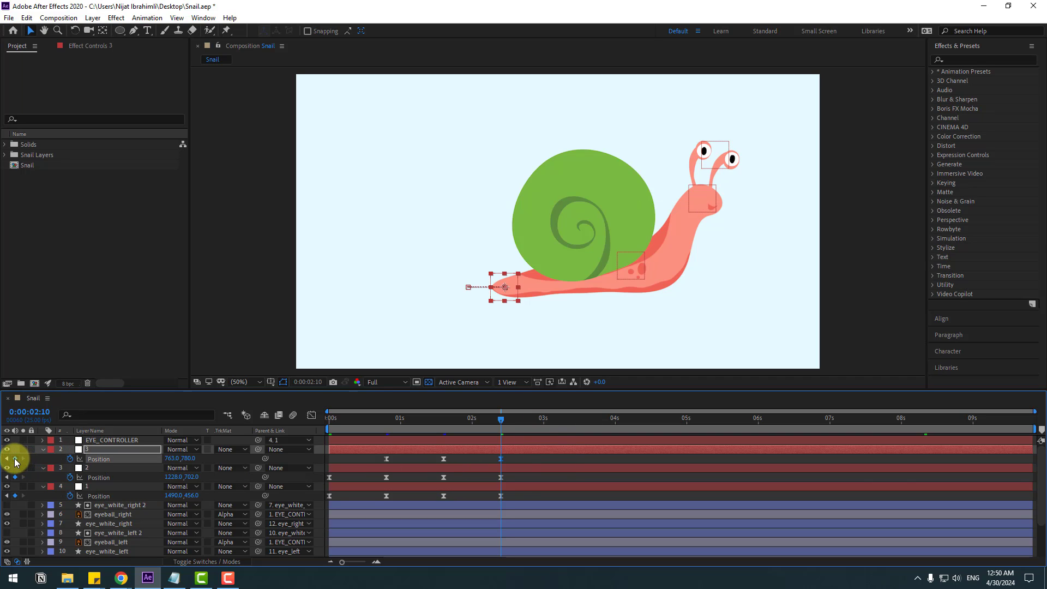
{"action": "left_click", "coordinate": [311, 383]}
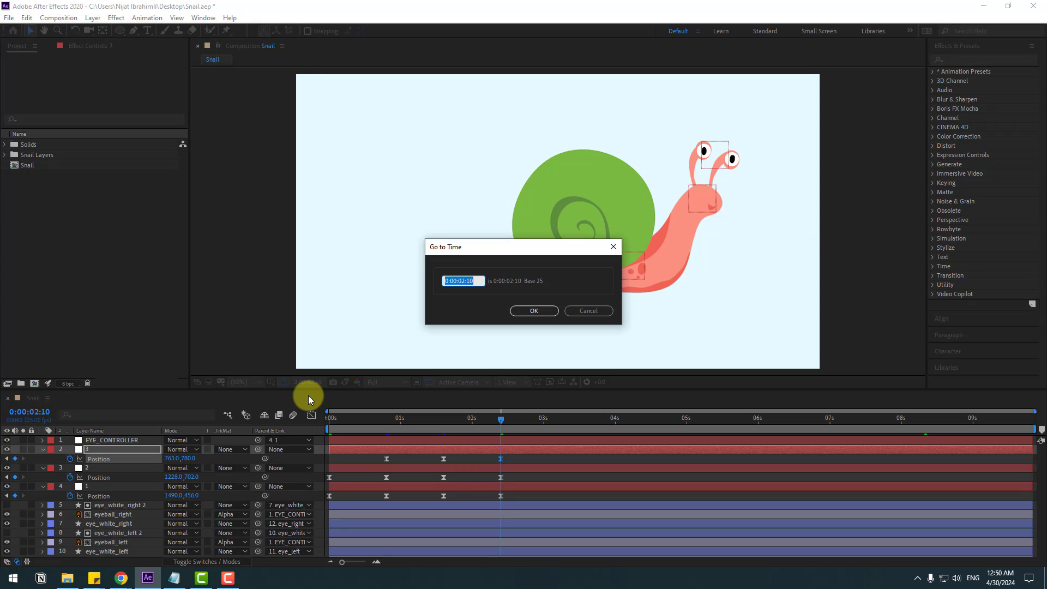
{"action": "type", "text": "+20"}
{"action": "left_click", "coordinate": [538, 311]}
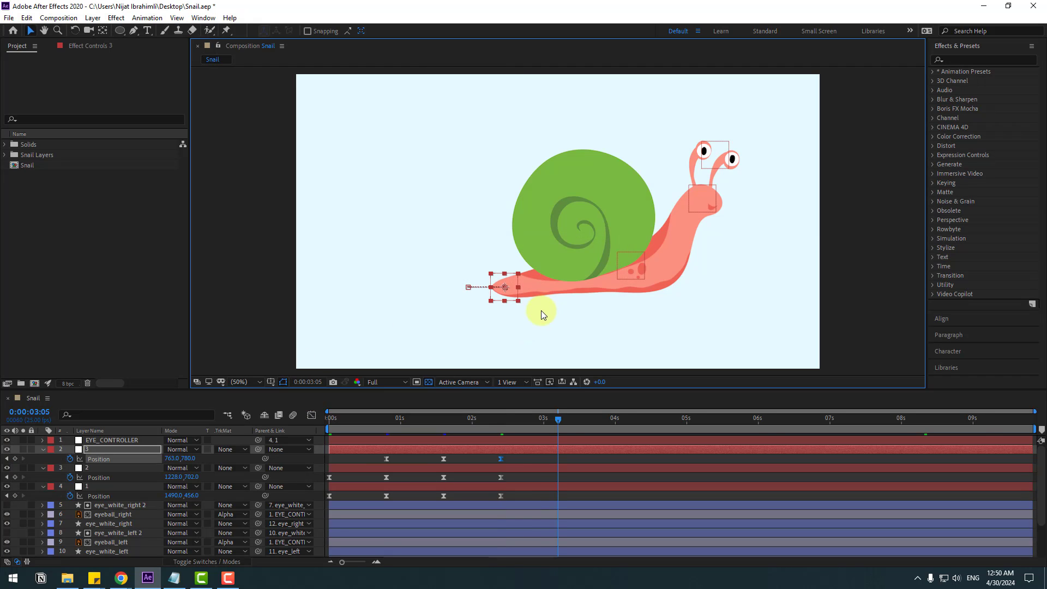
{"action": "left_click_drag", "start_coordinate": [170, 461], "coordinate": [227, 456]}
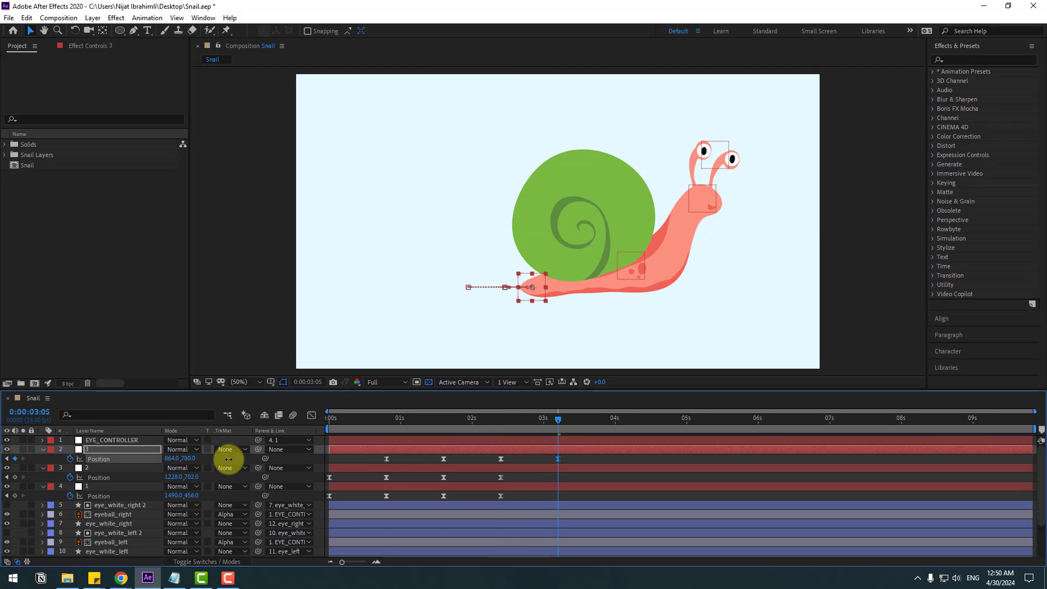
{"action": "key", "text": "space"}
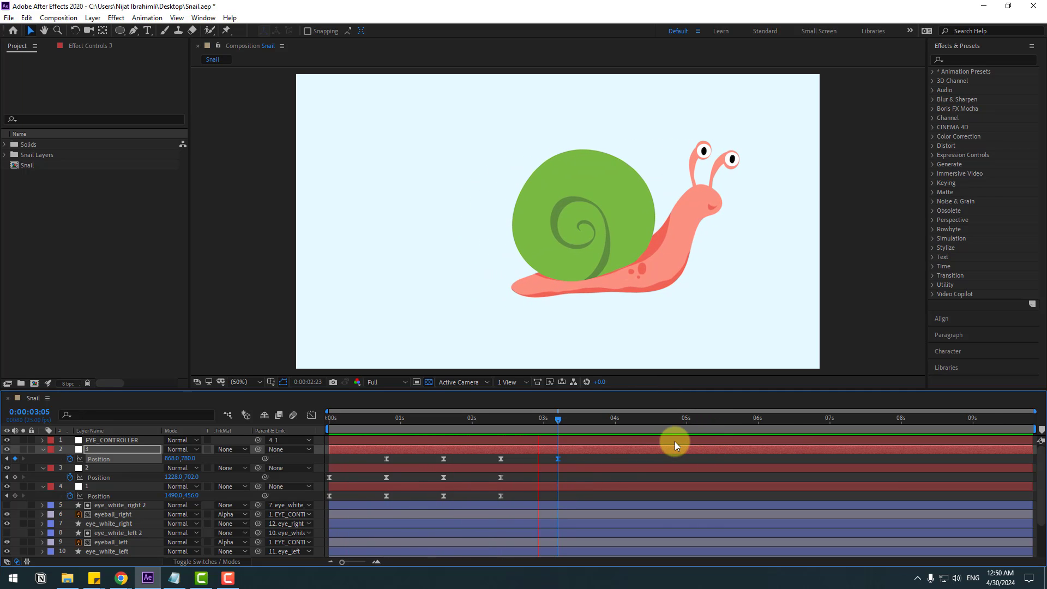
{"action": "key", "text": "space"}
Key head null 1's Rotation at 0:00, tilt to 23° at frame 10, back to 0° at frame 19
{"action": "left_click", "coordinate": [84, 486]}
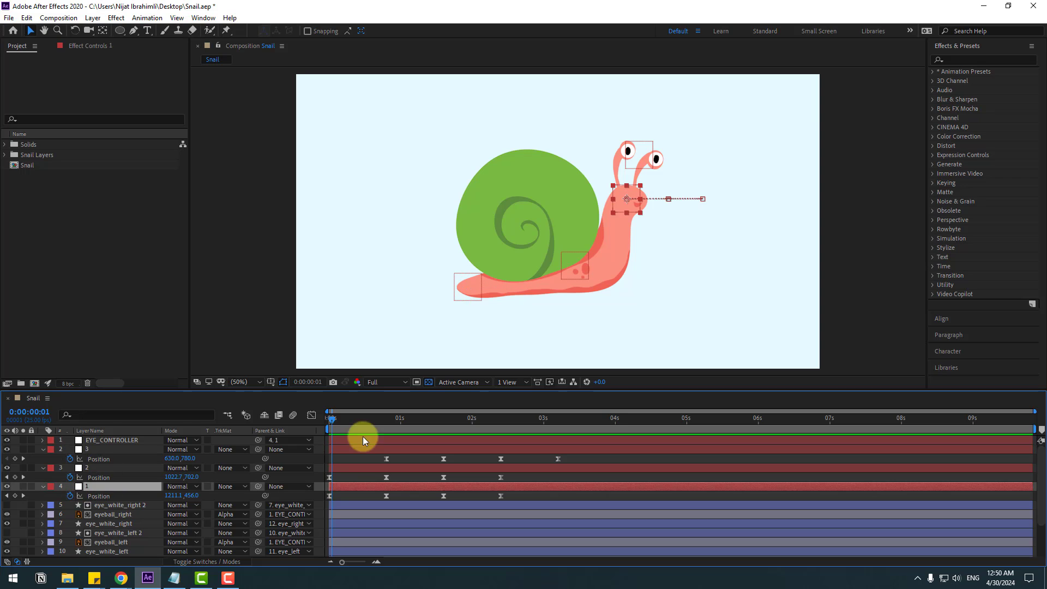
{"action": "left_click_drag", "start_coordinate": [331, 418], "coordinate": [329, 418]}
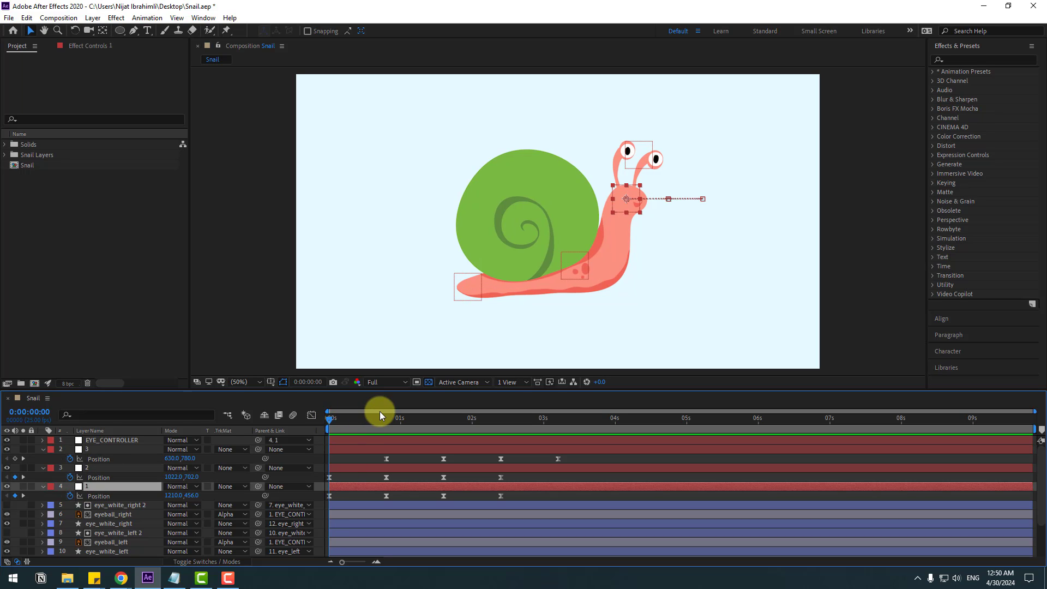
{"action": "key", "text": "shift+r"}
{"action": "left_click", "coordinate": [355, 421]}
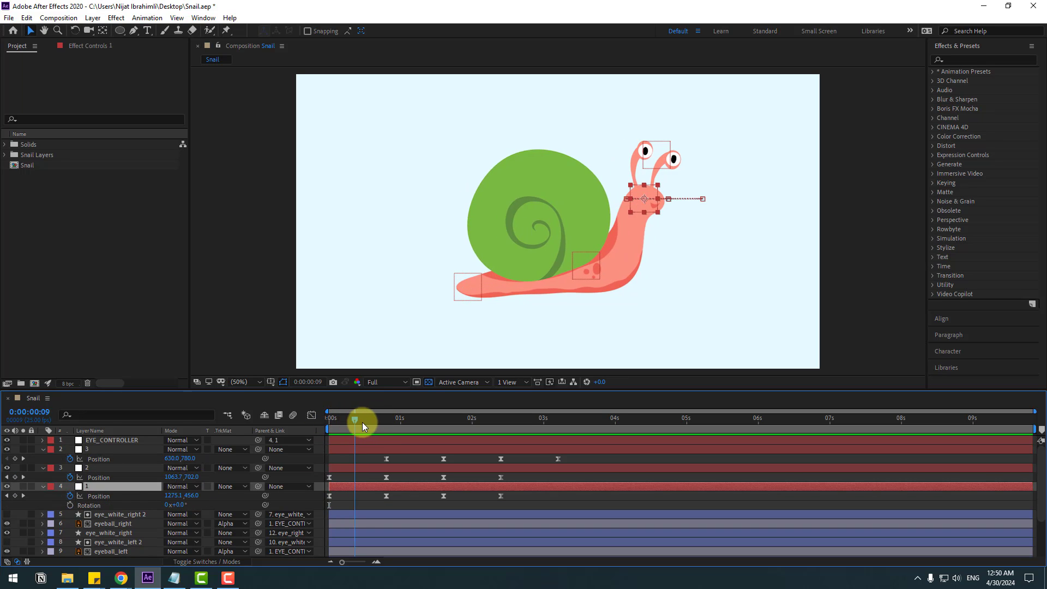
{"action": "mouse_move", "coordinate": [362, 422]}
{"action": "left_mouse_down"}
{"action": "mouse_move", "coordinate": [329, 425]}
{"action": "mouse_move", "coordinate": [368, 416]}
{"action": "mouse_move", "coordinate": [359, 416]}
{"action": "left_mouse_up"}
{"action": "left_click", "coordinate": [90, 503]}
{"action": "left_click", "coordinate": [70, 505]}
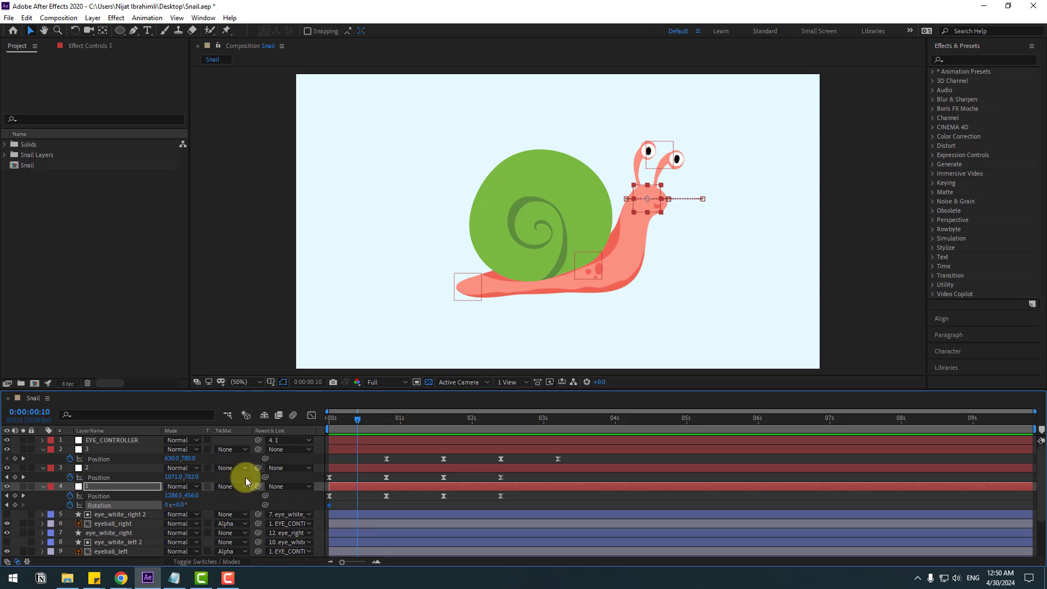
{"action": "left_click_drag", "start_coordinate": [185, 506], "coordinate": [197, 506]}
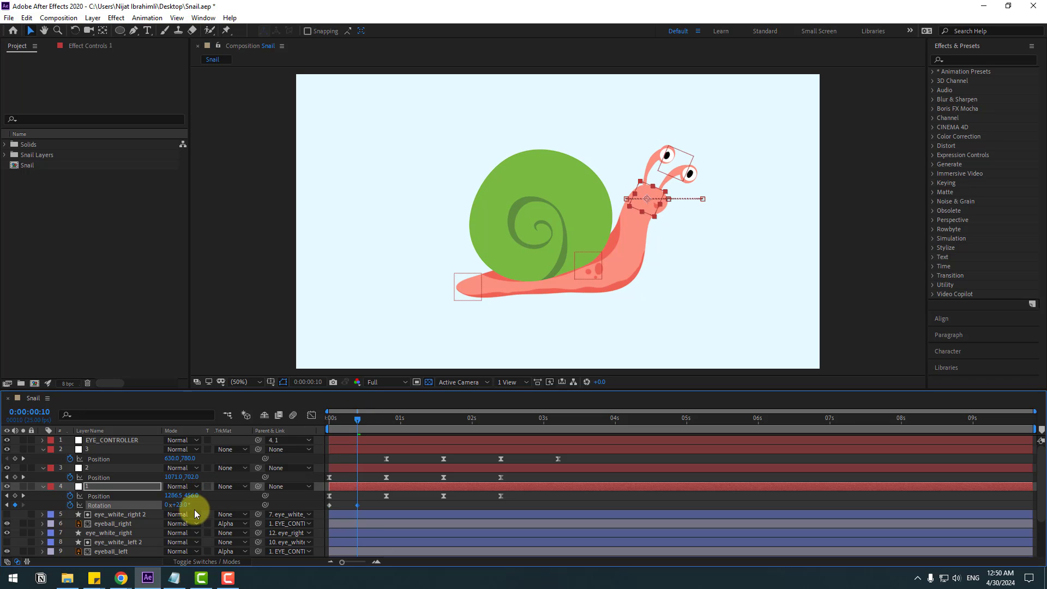
{"action": "left_click_drag", "start_coordinate": [351, 415], "coordinate": [386, 418]}
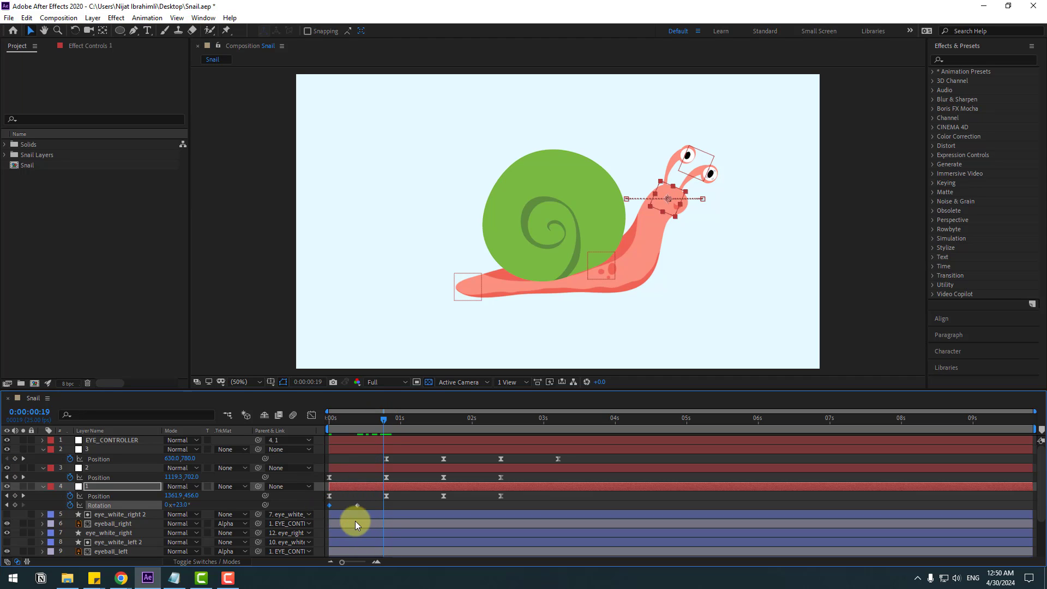
{"action": "key", "text": "ctrl+v"}
Easy Ease the head's Rotation keyframes and shift them slightly later, previewing the tilt
{"action": "right_click", "coordinate": [330, 506]}
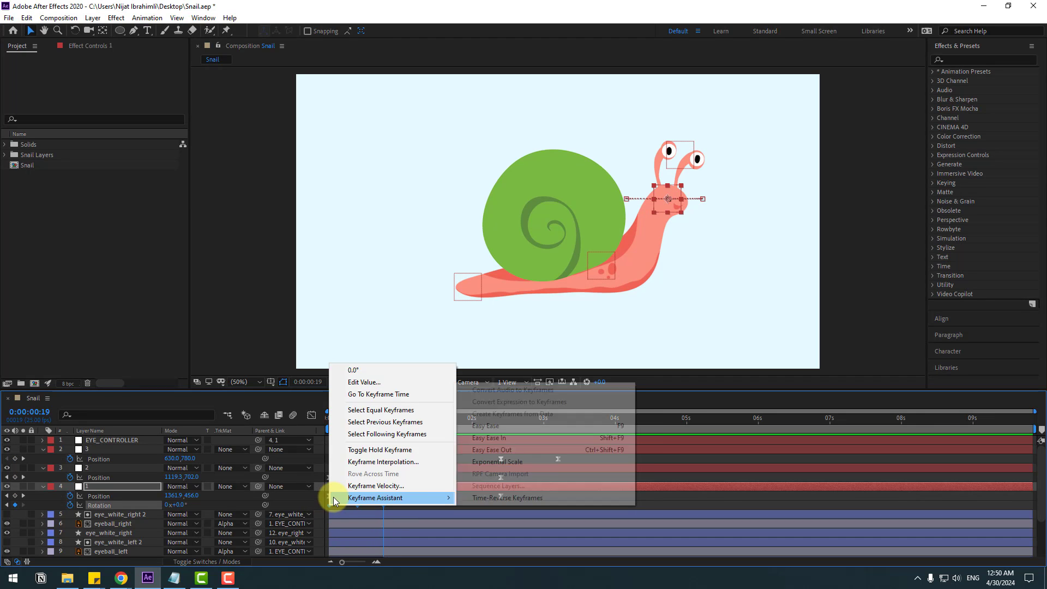
{"action": "mouse_move", "coordinate": [349, 500]}
{"action": "left_click", "coordinate": [483, 439]}
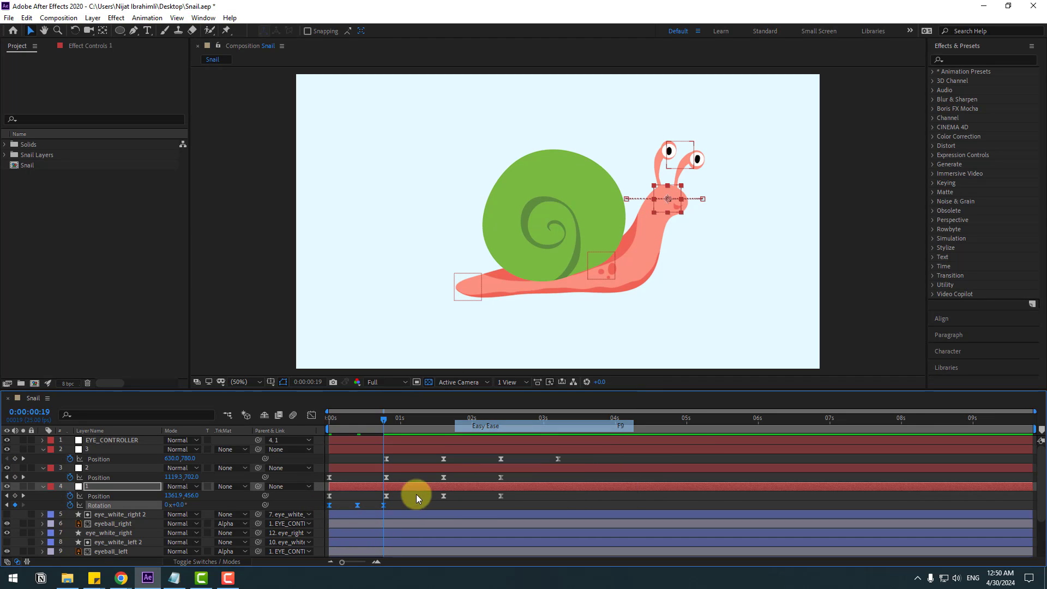
{"action": "left_click", "coordinate": [386, 504]}
{"action": "key", "text": "space"}
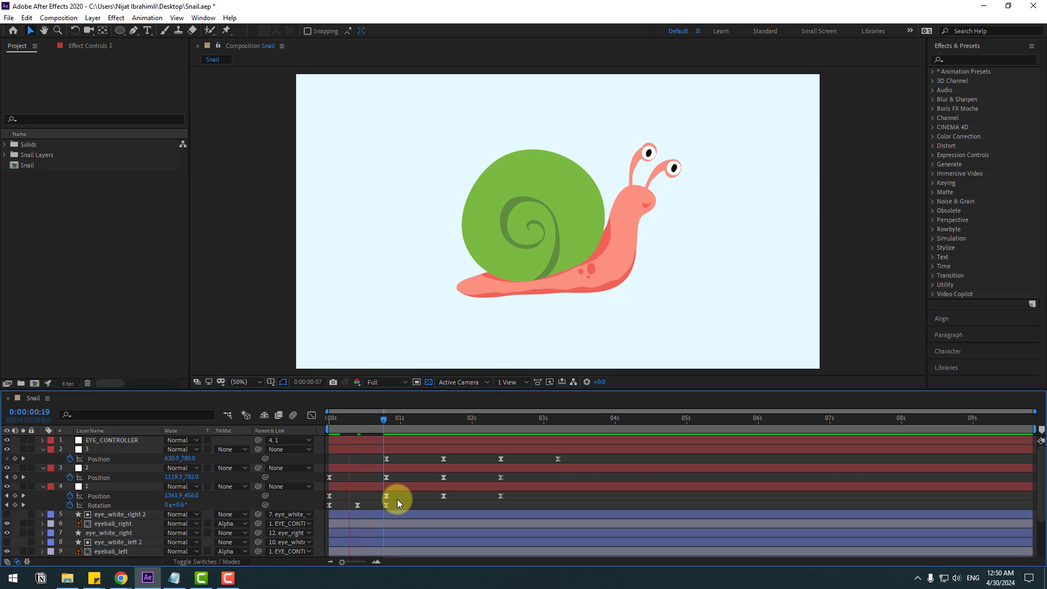
{"action": "key", "text": "space"}
{"action": "key", "text": "space"}
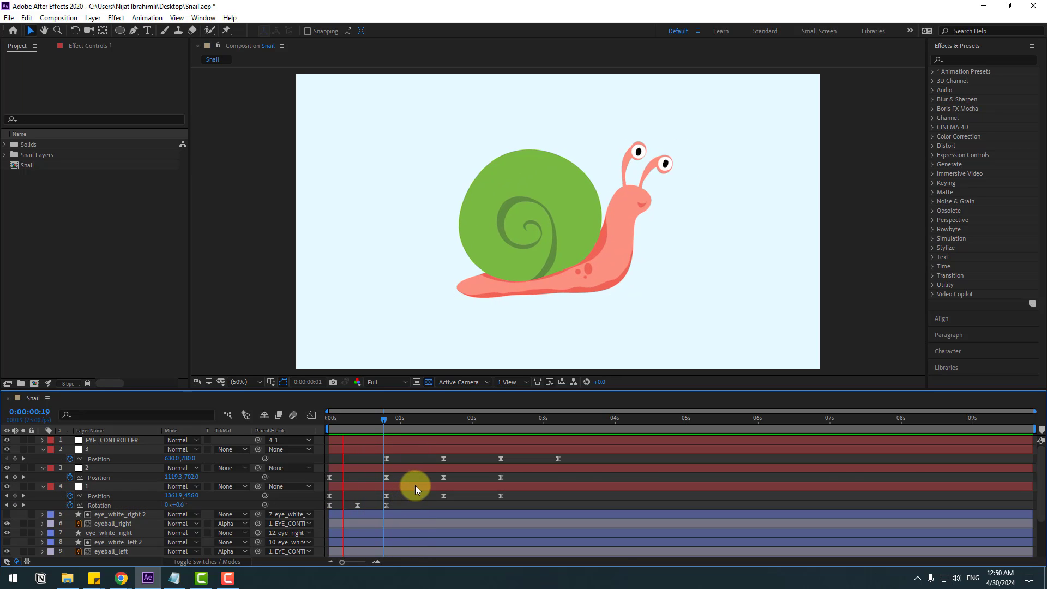
{"action": "key", "text": "space"}
{"action": "mouse_move", "coordinate": [394, 507]}
{"action": "left_mouse_down"}
{"action": "mouse_move", "coordinate": [328, 513]}
{"action": "mouse_move", "coordinate": [392, 508]}
{"action": "left_mouse_up"}
{"action": "left_click_drag", "start_coordinate": [416, 508], "coordinate": [431, 506]}
{"action": "key", "text": "space"}
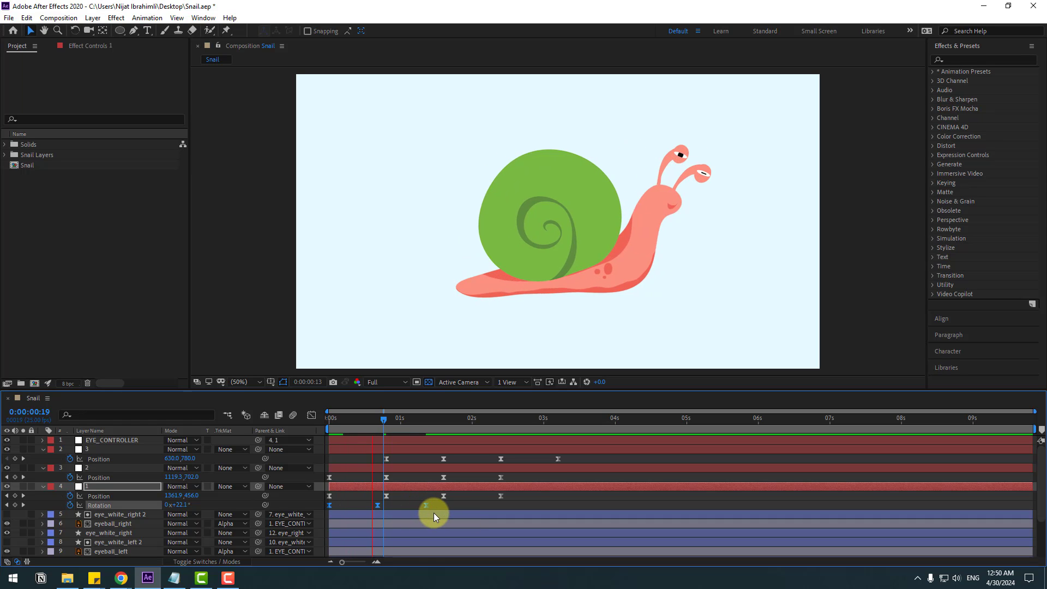
{"action": "key", "text": "space"}
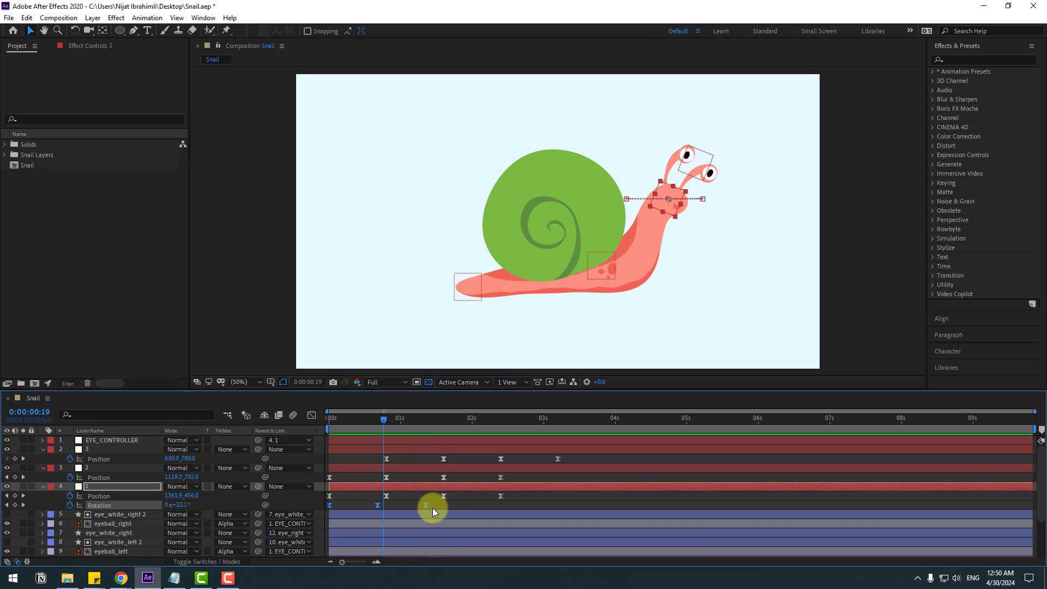
Copy the three Rotation keyframes and paste the head tilt again at 1:15
{"action": "left_click_drag", "start_coordinate": [433, 508], "coordinate": [334, 519]}
{"action": "left_click_drag", "start_coordinate": [404, 420], "coordinate": [443, 417]}
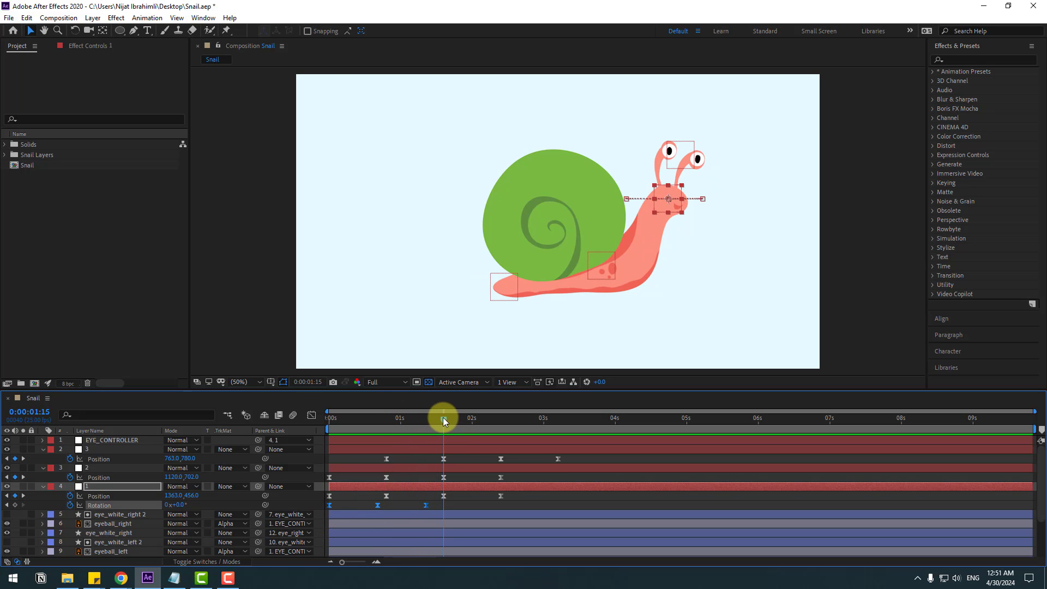
{"action": "key", "text": "ctrl+c"}
{"action": "key", "text": "ctrl+v"}
{"action": "key", "text": "space"}
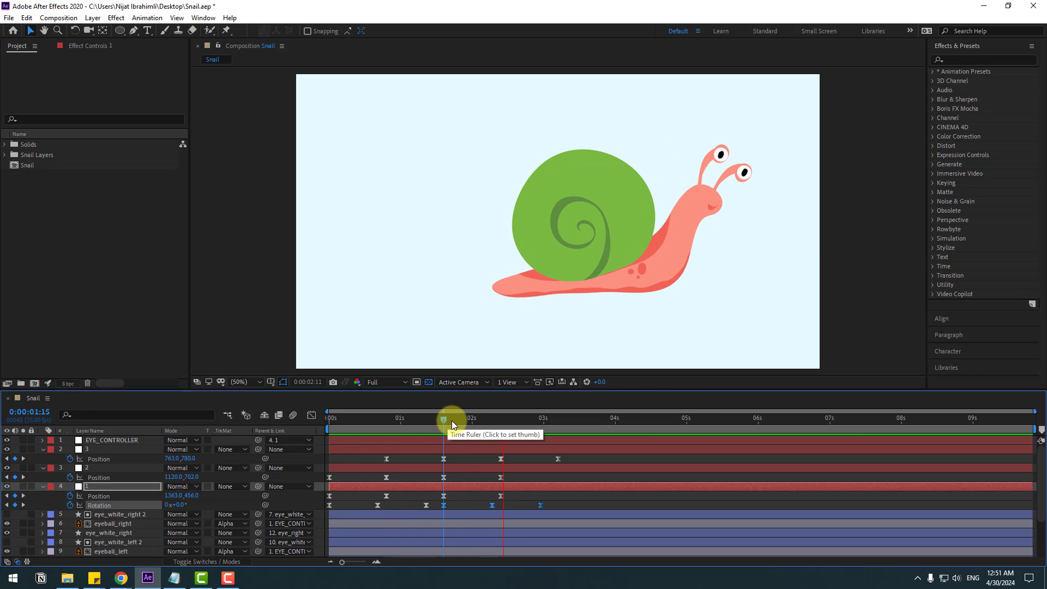
{"action": "left_click", "coordinate": [369, 418]}
Start EYE_CONTROLLER's Position keyframes at frame 6 and shift the pupils down at frame 8
{"action": "left_click", "coordinate": [120, 439]}
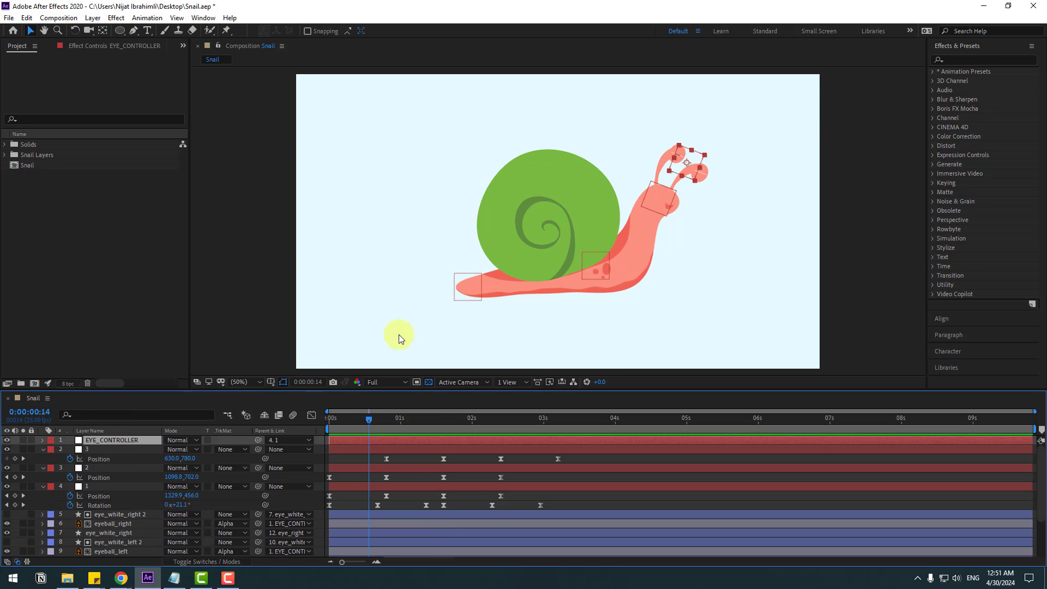
{"action": "key", "text": "period"}
{"action": "key", "text": "period"}
{"action": "key", "text": "period"}
{"action": "key", "text": "period"}
{"action": "left_click_drag", "start_coordinate": [739, 196], "coordinate": [621, 245]}
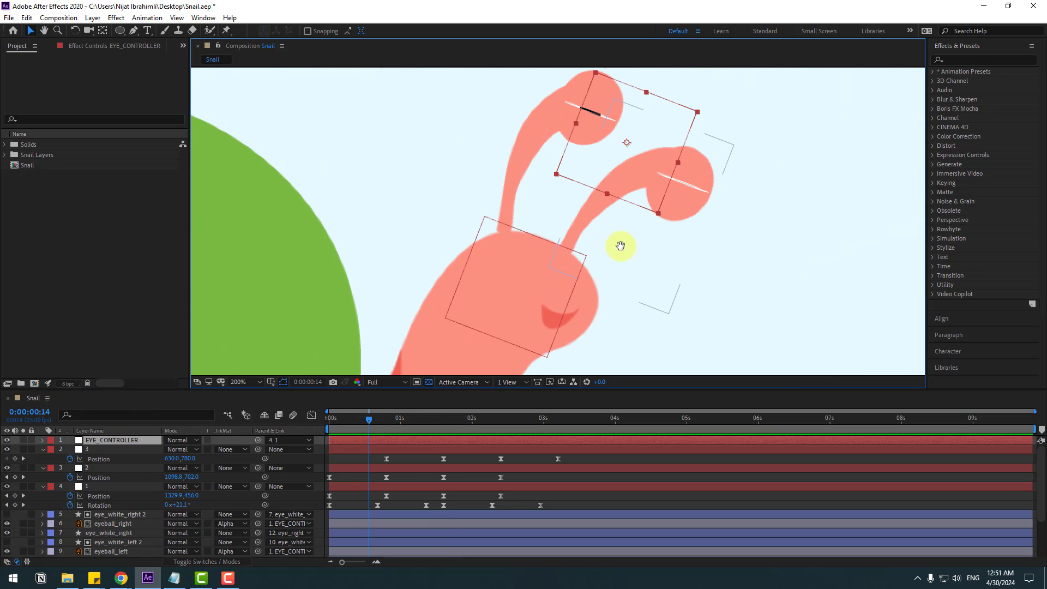
{"action": "left_click_drag", "start_coordinate": [348, 428], "coordinate": [339, 437]}
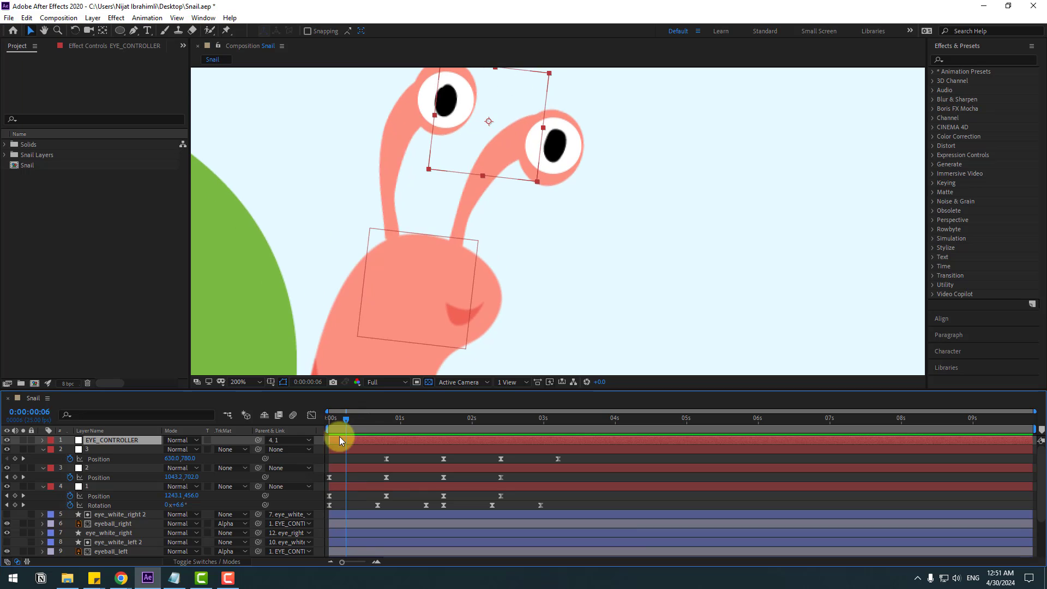
{"action": "key", "text": "p"}
{"action": "left_click", "coordinate": [70, 449]}
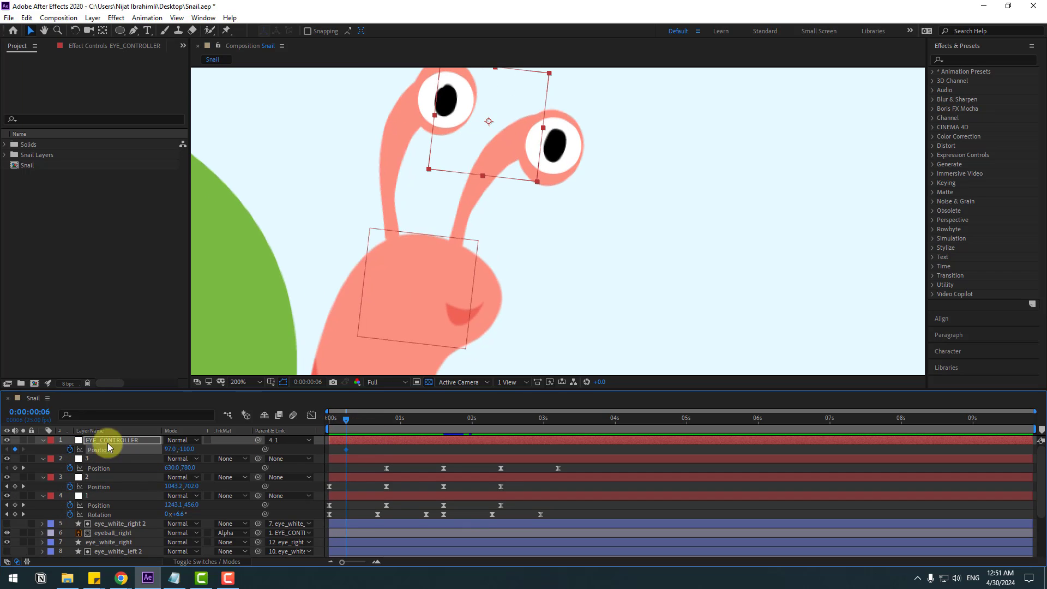
{"action": "key", "text": "Page_Down"}
{"action": "key", "text": "Page_Down"}
{"action": "left_click_drag", "start_coordinate": [527, 150], "coordinate": [534, 165]}
Raise the eye target back up at frame 16 and preview the eye motion
{"action": "left_click", "coordinate": [350, 424]}
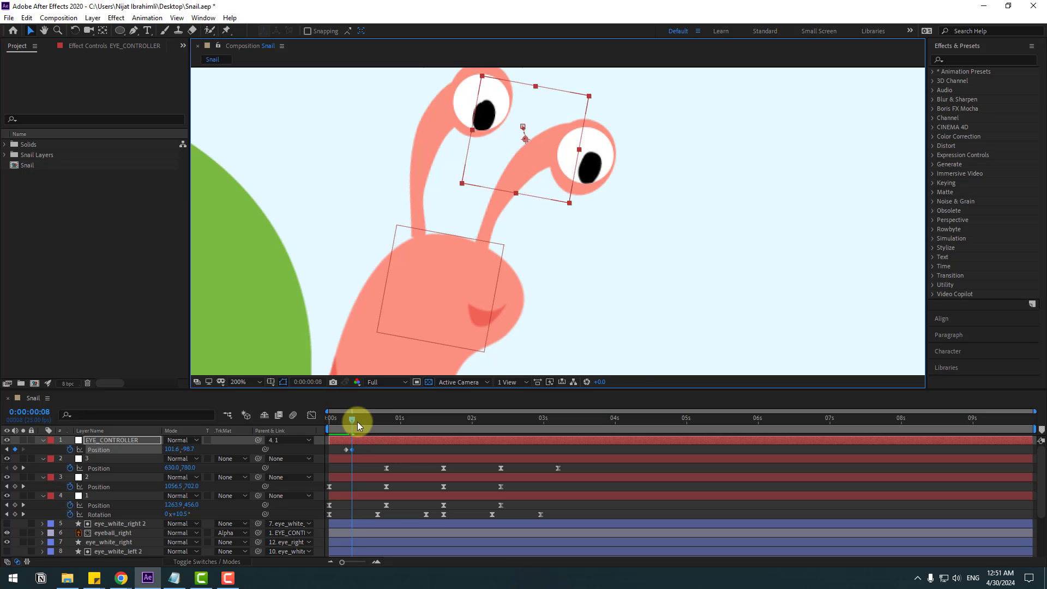
{"action": "left_click_drag", "start_coordinate": [357, 421], "coordinate": [368, 420]}
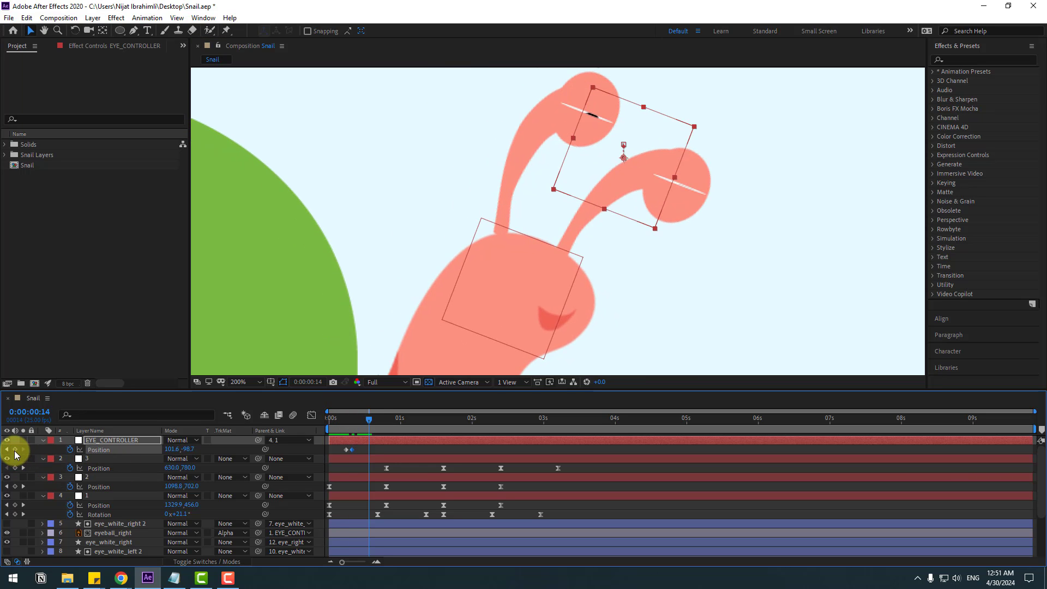
{"action": "key", "text": "Page_Down"}
{"action": "key", "text": "Page_Down"}
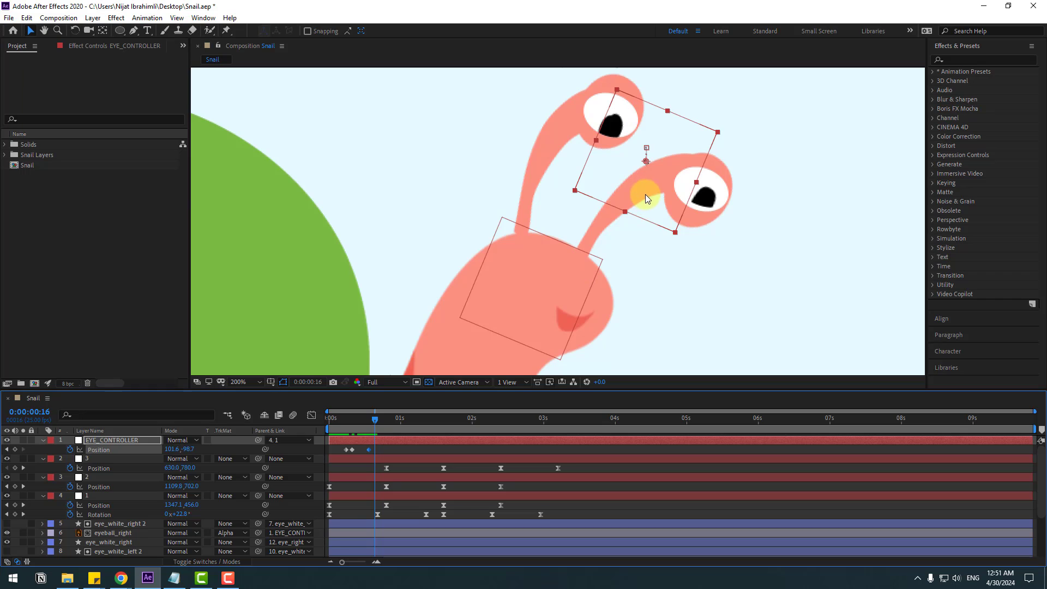
{"action": "mouse_move", "coordinate": [646, 194]}
{"action": "left_mouse_down"}
{"action": "mouse_move", "coordinate": [655, 182]}
{"action": "mouse_move", "coordinate": [659, 190]}
{"action": "left_mouse_up"}
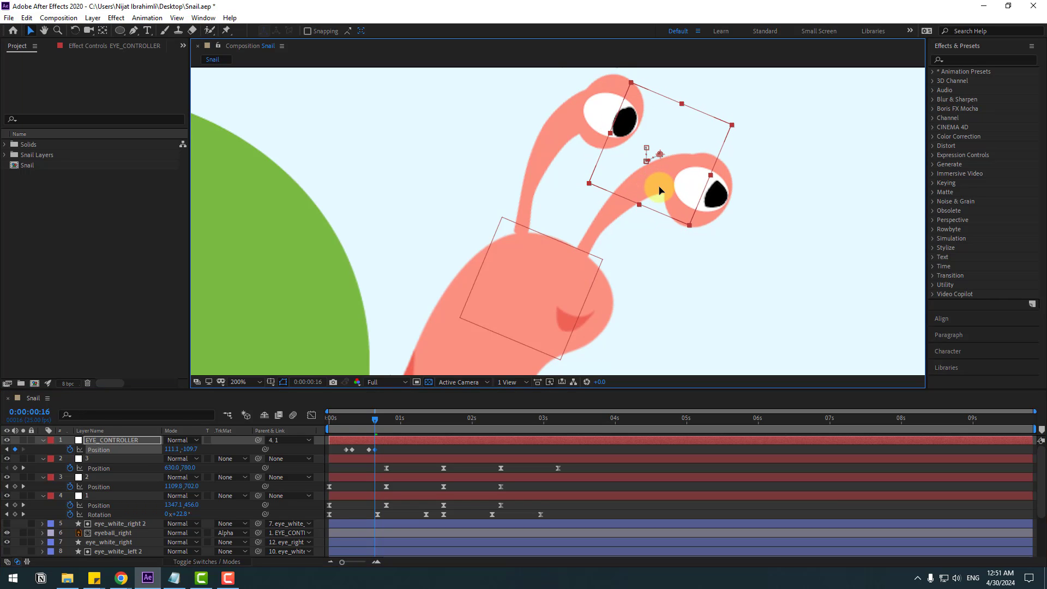
{"action": "key", "text": "comma"}
{"action": "key", "text": "comma"}
{"action": "key", "text": "space"}
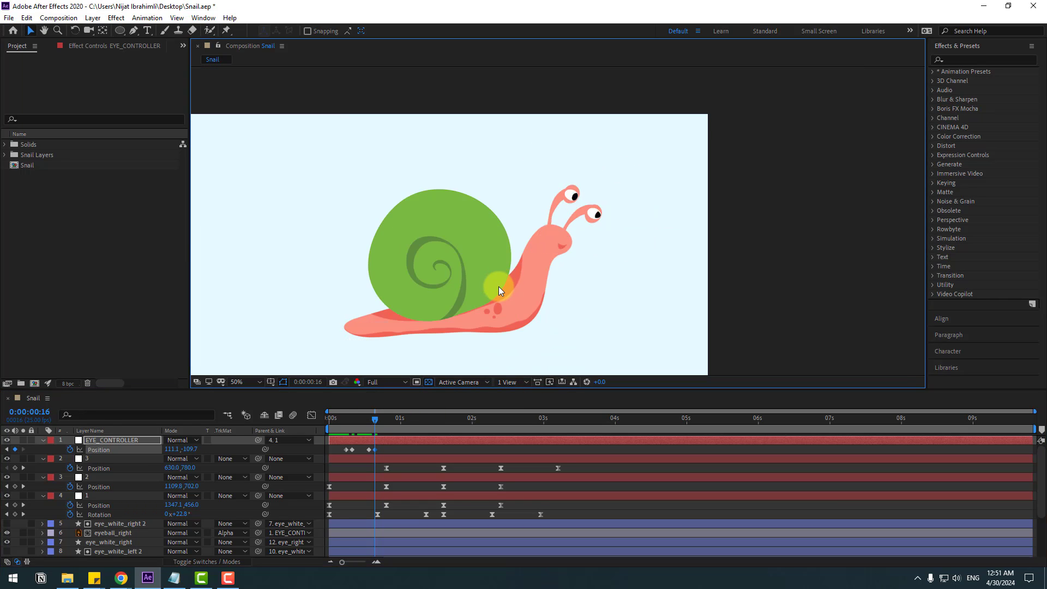
{"action": "left_click", "coordinate": [389, 419]}
Add an eye Position keyframe at frame 24 and make the snail look upward at 1:01
{"action": "left_click_drag", "start_coordinate": [390, 418], "coordinate": [397, 418]}
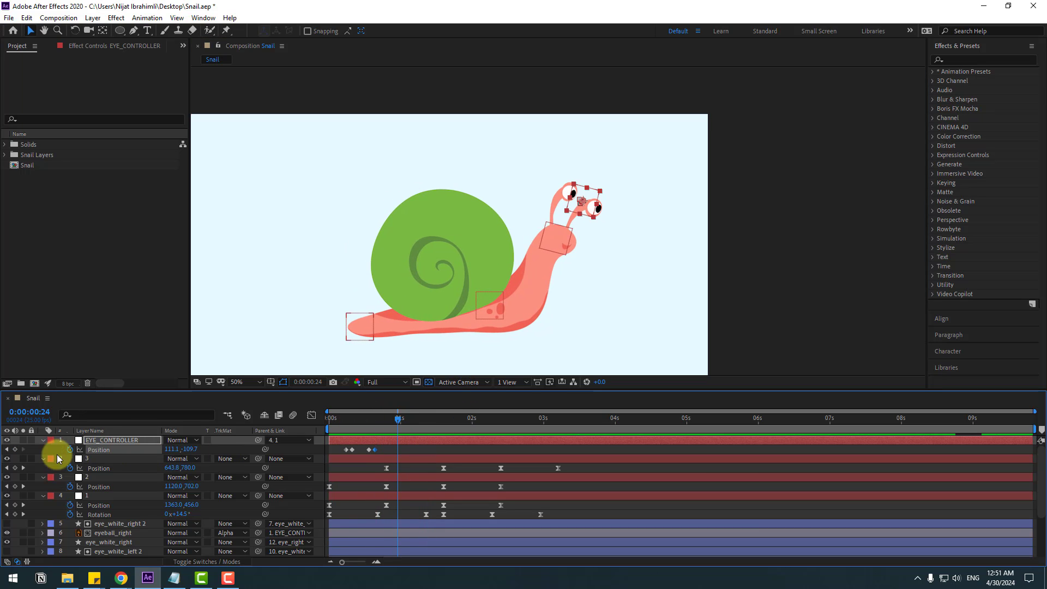
{"action": "left_click", "coordinate": [15, 449]}
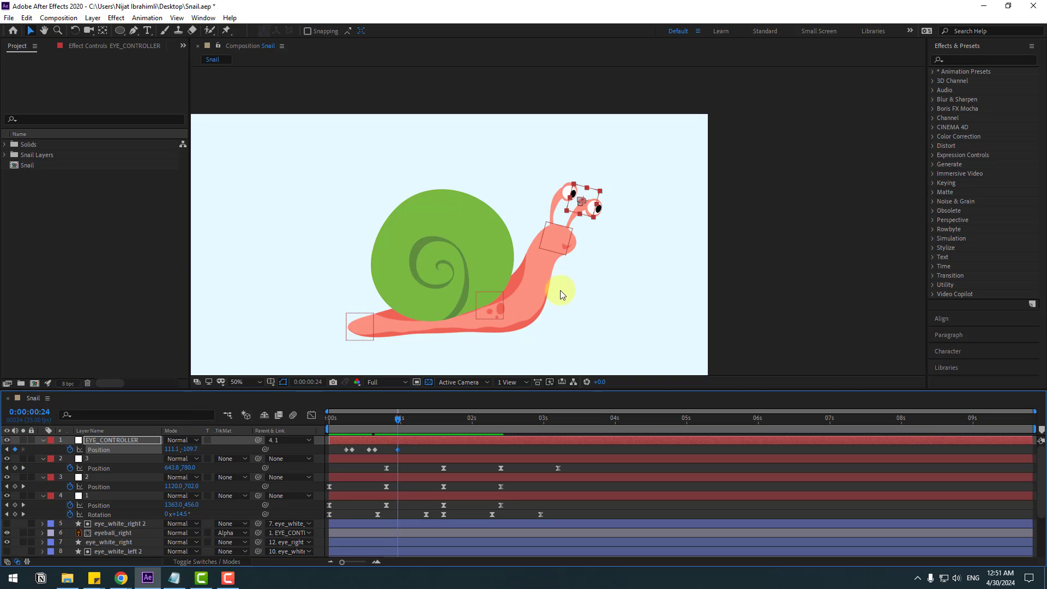
{"action": "scroll", "coordinate": [561, 291], "scroll_direction": "up", "scroll_amount": 2}
{"action": "key", "text": "Page_Down"}
{"action": "key", "text": "Page_Down"}
{"action": "scroll", "coordinate": [634, 247], "scroll_direction": "up", "scroll_amount": 2}
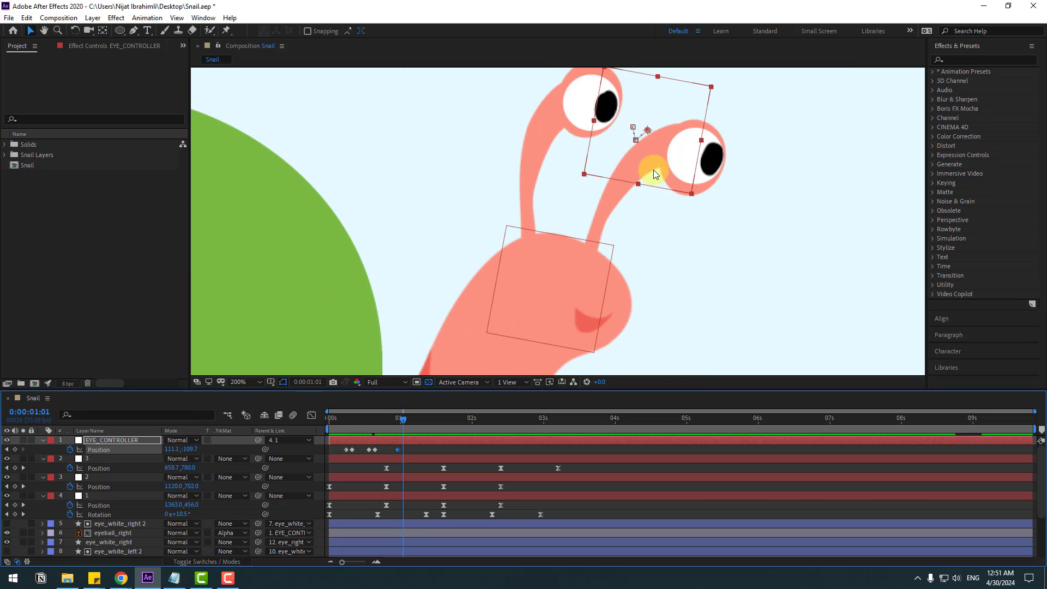
{"action": "left_click_drag", "start_coordinate": [651, 169], "coordinate": [646, 154]}
{"action": "mouse_move", "coordinate": [416, 430]}
{"action": "left_mouse_down"}
{"action": "mouse_move", "coordinate": [407, 417]}
{"action": "mouse_move", "coordinate": [423, 418]}
{"action": "left_mouse_up"}
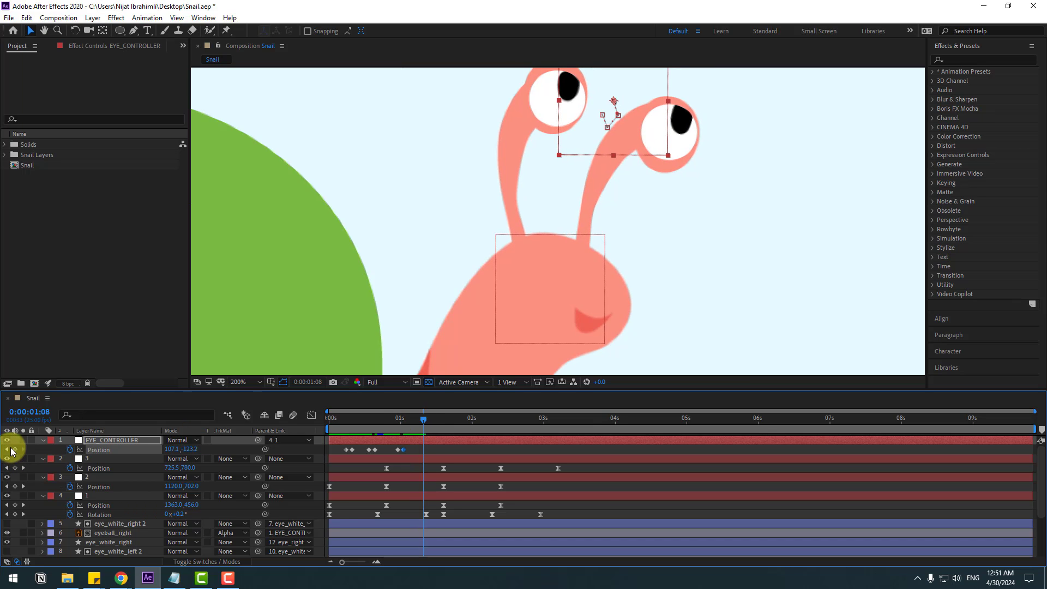